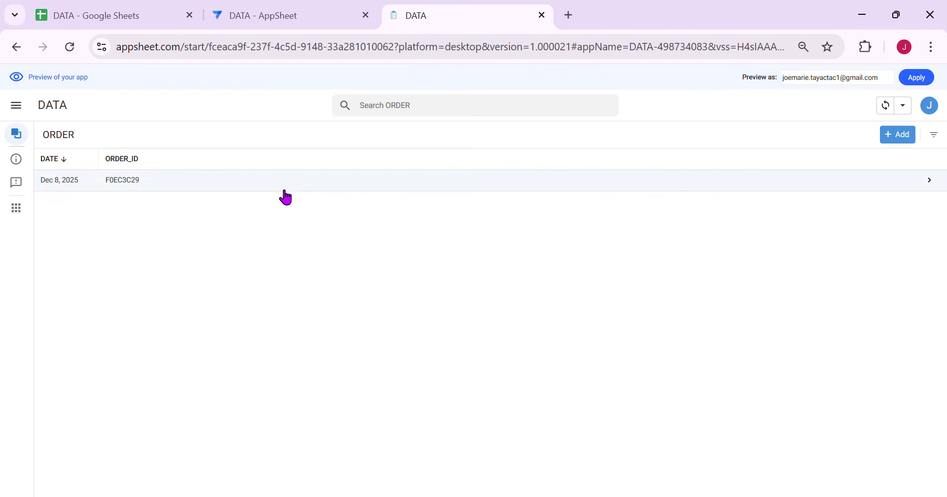
Open the Dec 8, 2025 order and add a related inline record for ITEM1 with a quantity of 2
left_click(272, 193)
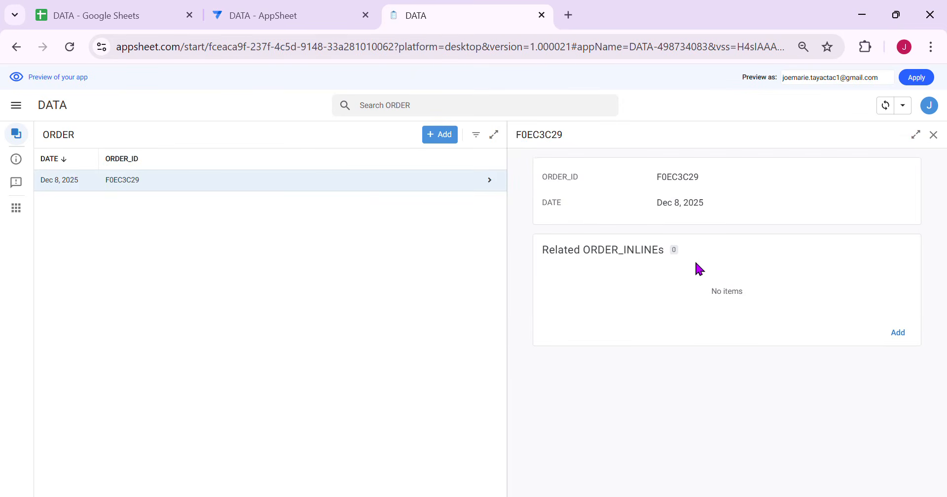
left_click(899, 333)
left_click(843, 142)
left_click(799, 174)
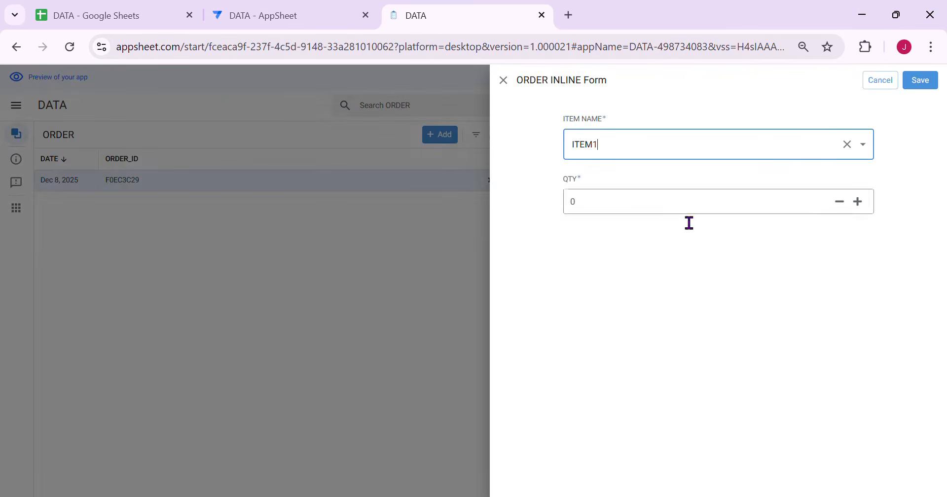
left_click(867, 204)
left_click(867, 205)
left_click(932, 83)
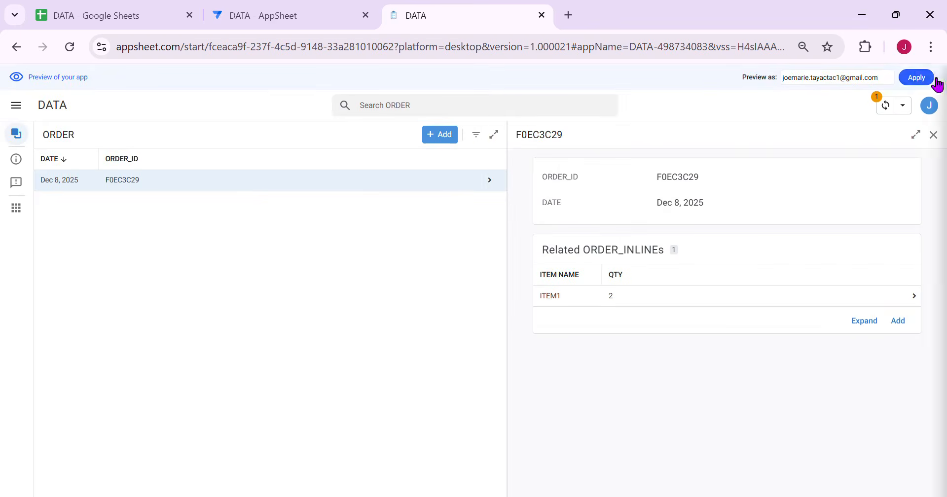
Add a second related line to the order for ITEM2 with a quantity of 2
left_click(899, 322)
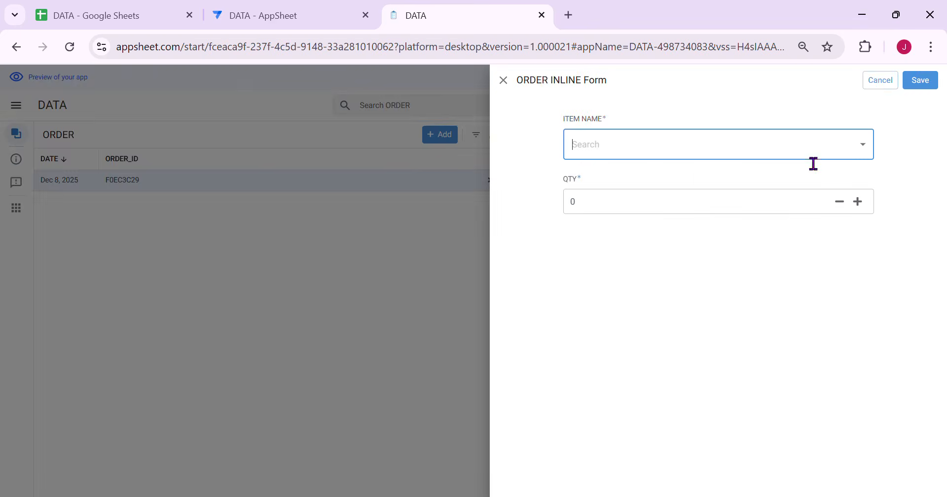
left_click(809, 150)
left_click(658, 203)
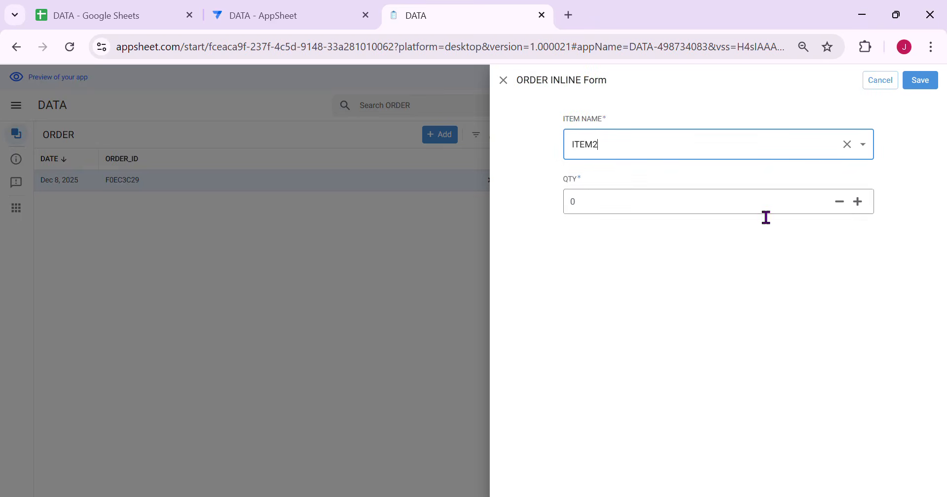
left_click(859, 202)
left_click(933, 84)
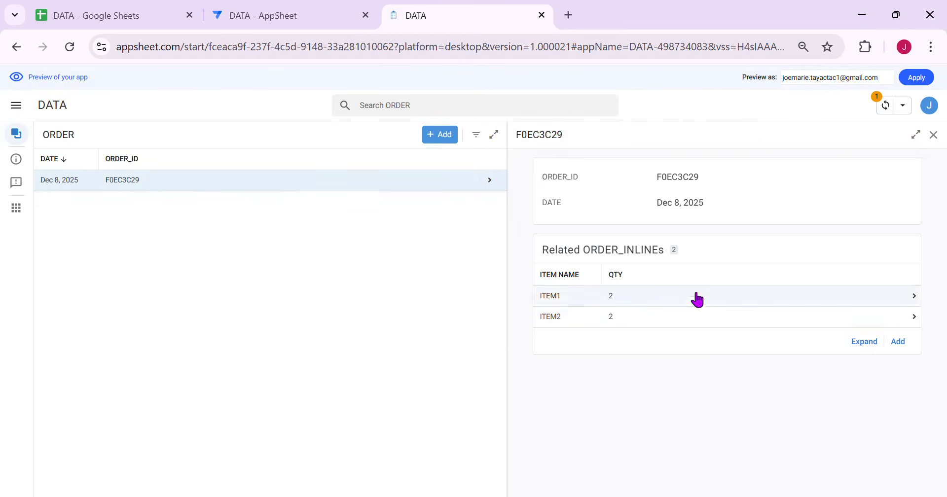
Add a third related line to the order for ITEM3 with a quantity of 3
left_click(898, 342)
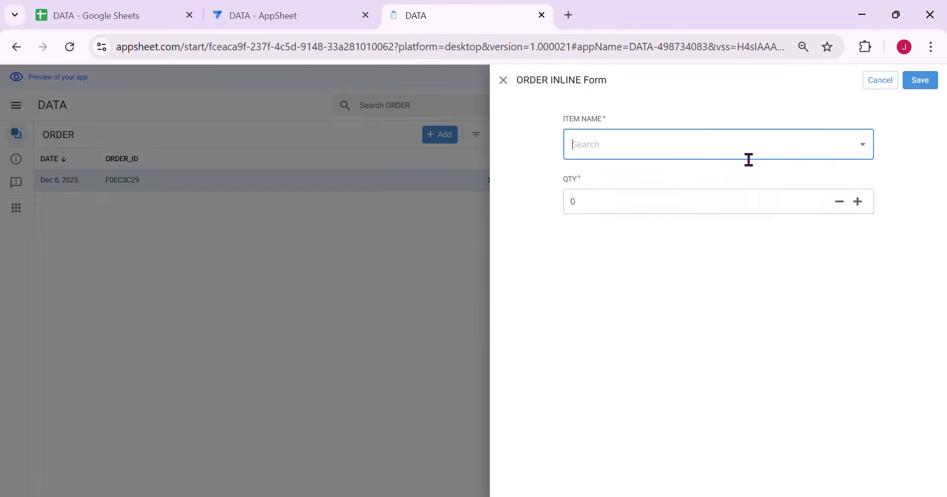
left_click(749, 150)
left_click(654, 231)
left_click(868, 205)
left_click(866, 206)
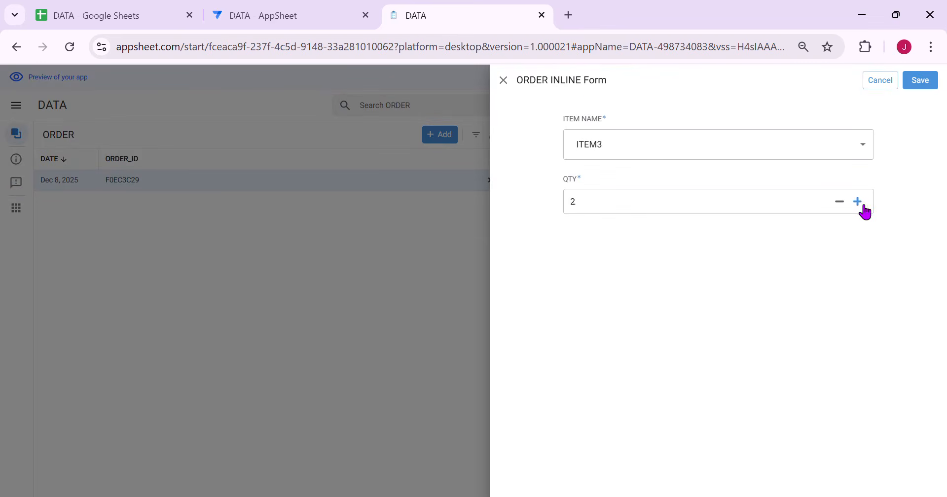
left_click(934, 84)
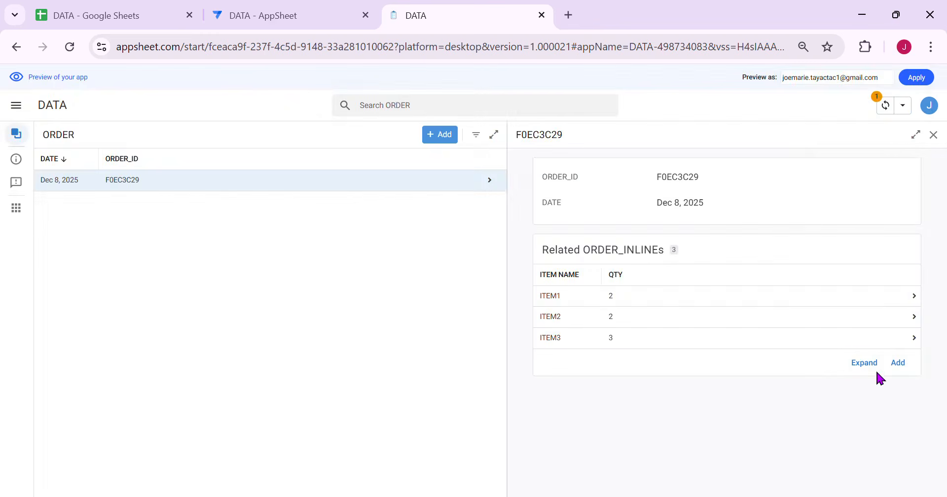
Add a fourth related line to the order for ITEM4 with a quantity of 3
left_click(899, 363)
left_click(740, 150)
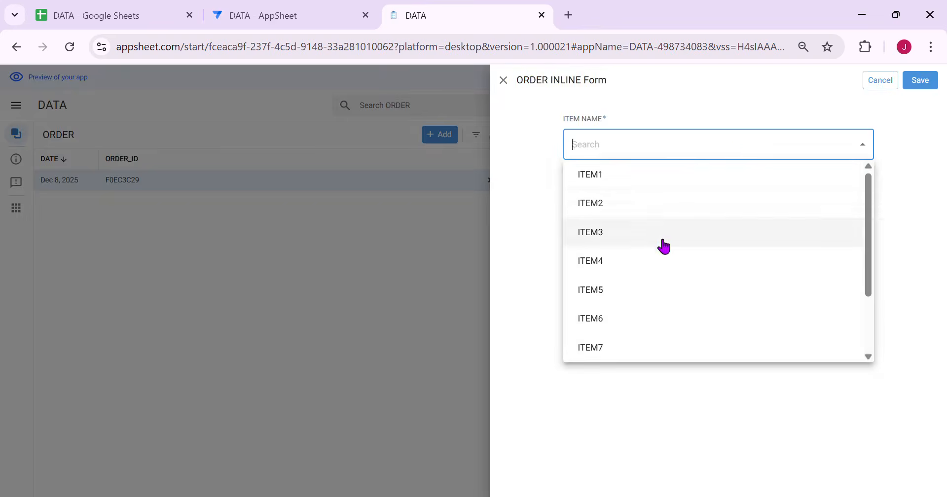
key("Escape")
left_click(864, 201)
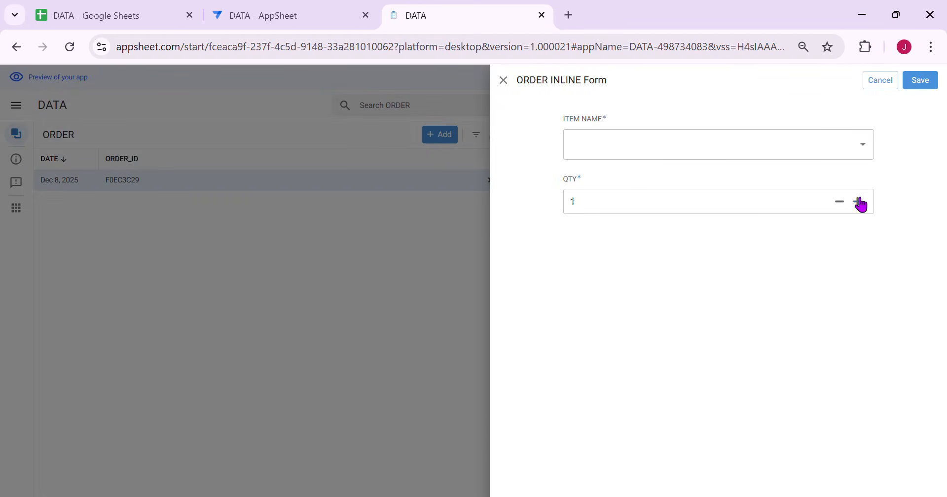
left_click(848, 148)
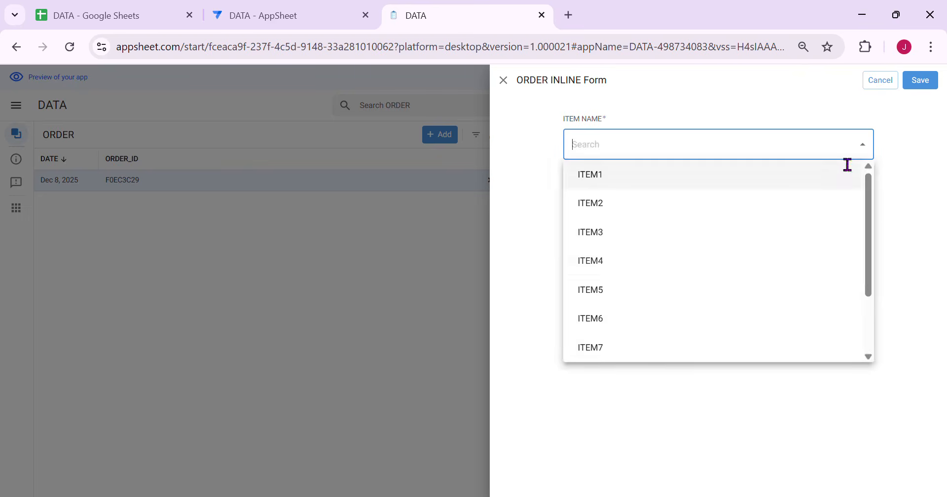
left_click(631, 264)
left_click(935, 85)
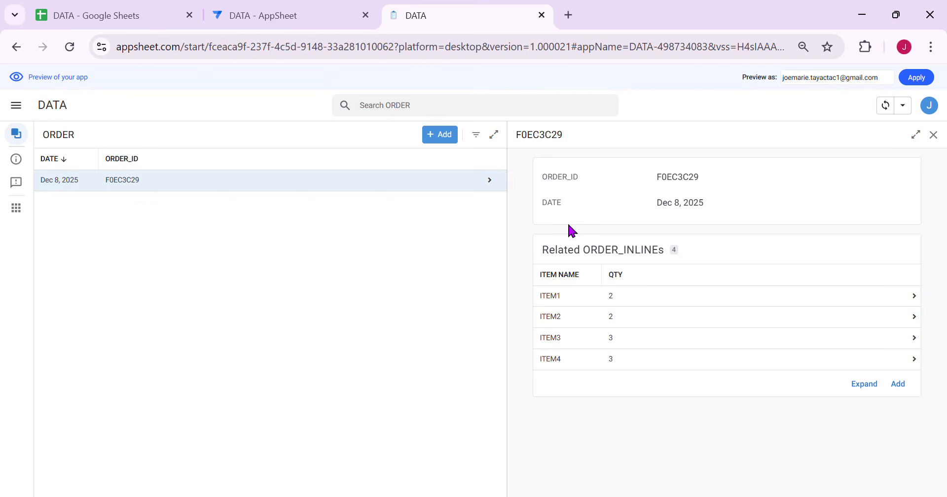
Switch to the AppSheet editor, cancel the open line item form in the app preview and sync the data
left_click(934, 134)
left_click(246, 14)
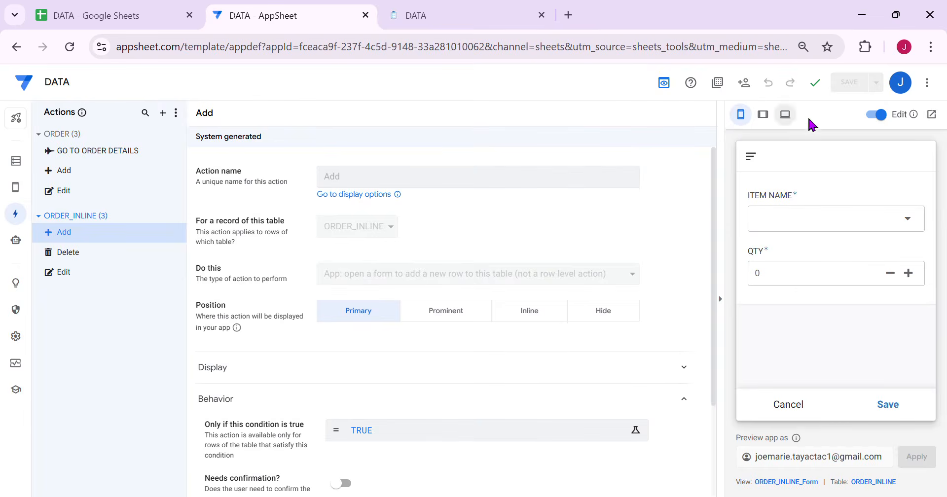
left_click(779, 417)
left_click(923, 154)
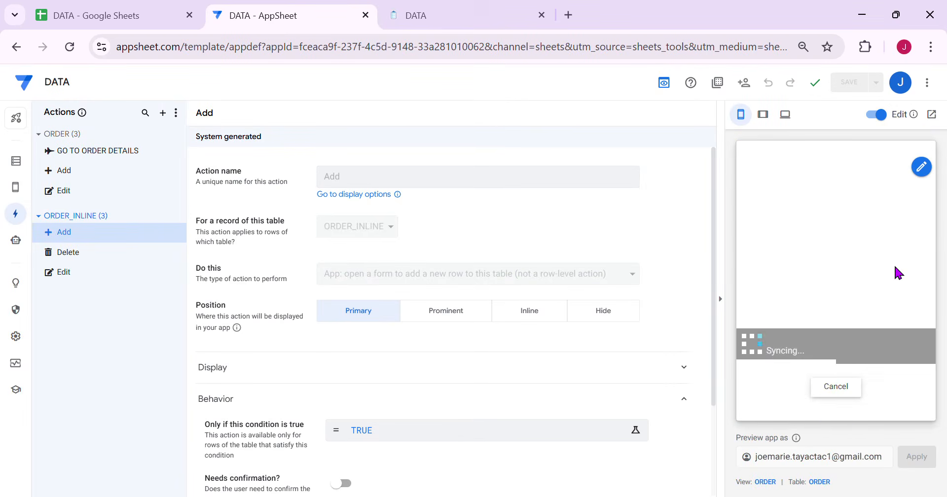
Open the ORDER table's data settings and examine the Dec 8, 2025 order's related lines in the app preview
left_click(16, 161)
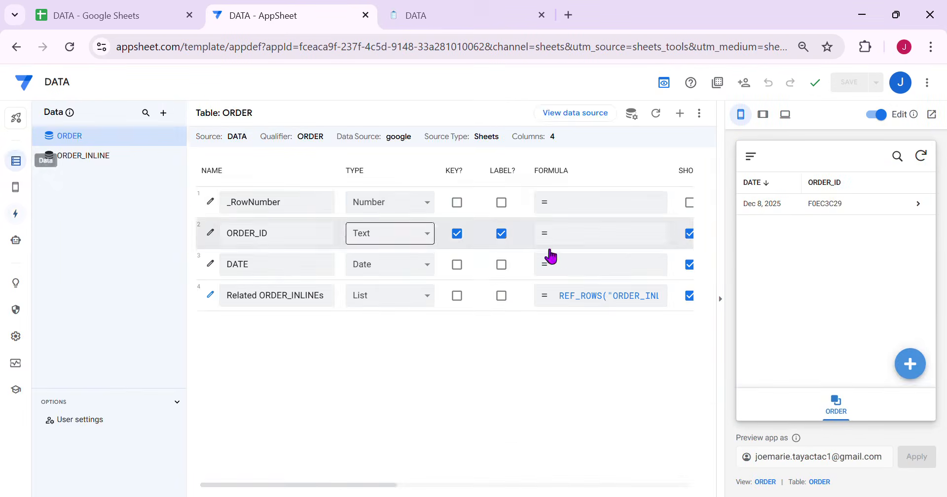
left_click(814, 212)
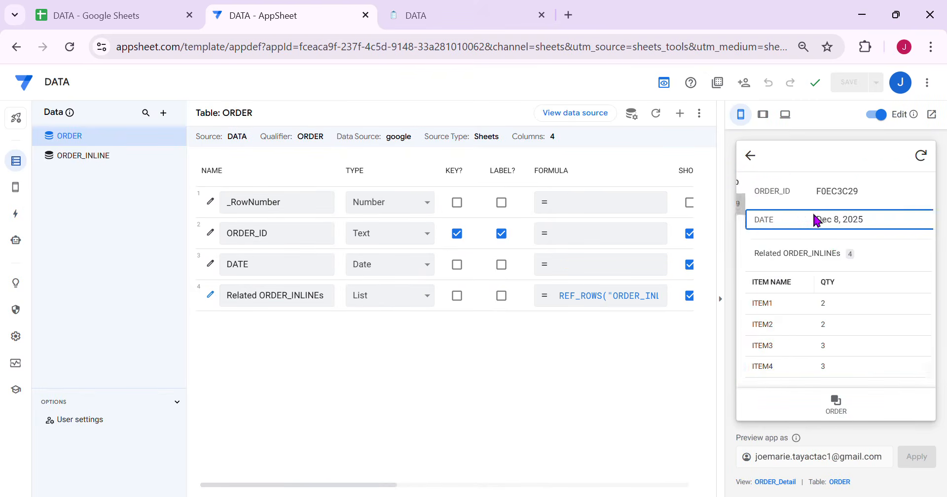
scroll(837, 277, "down", 2)
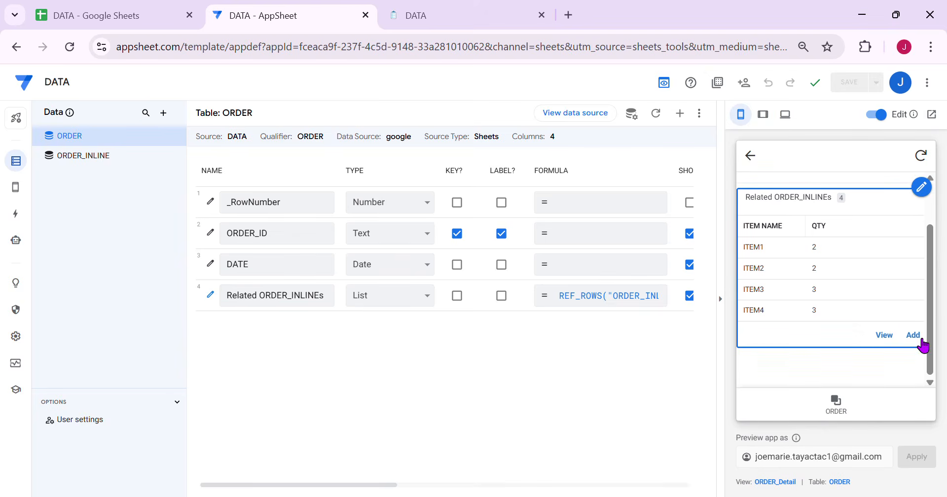
scroll(868, 296, "up", 2)
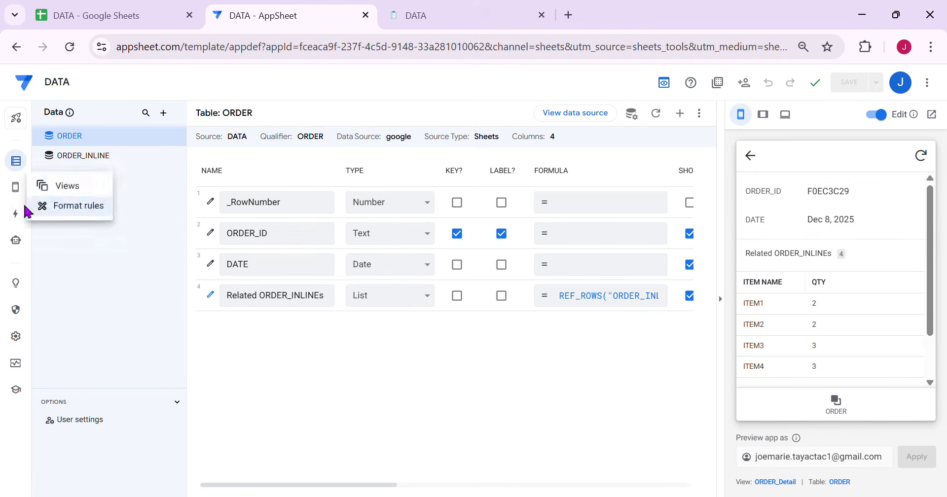
Open the ORDER_INLINE table's Add action and try the Hide position, restoring it to Primary
left_click(25, 223)
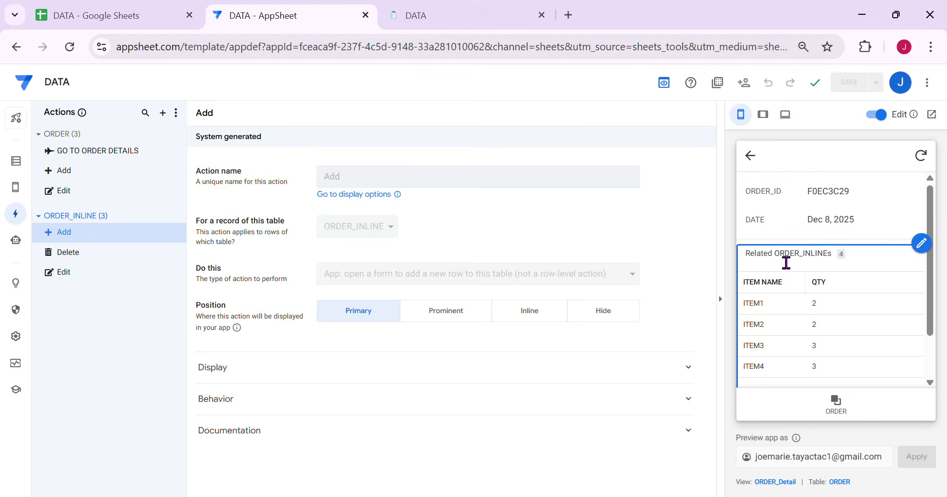
left_click_drag(750, 253, 838, 207)
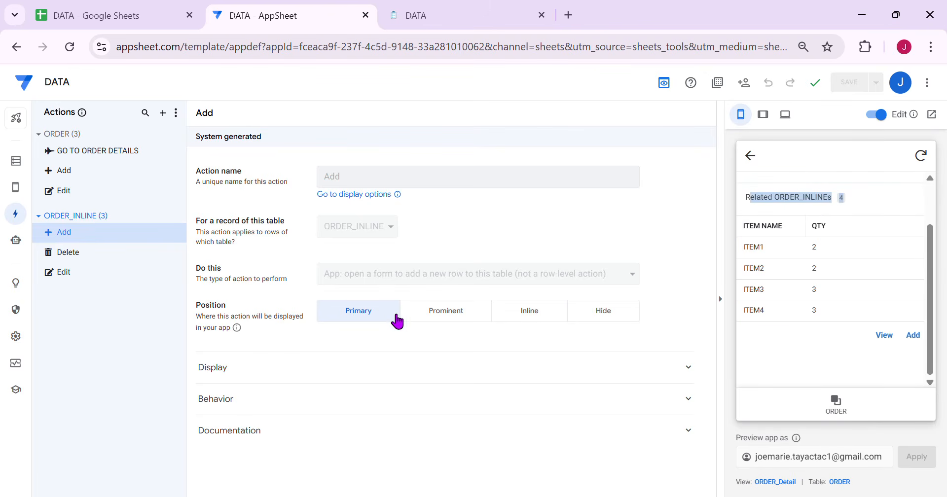
left_click(624, 320)
left_click(361, 318)
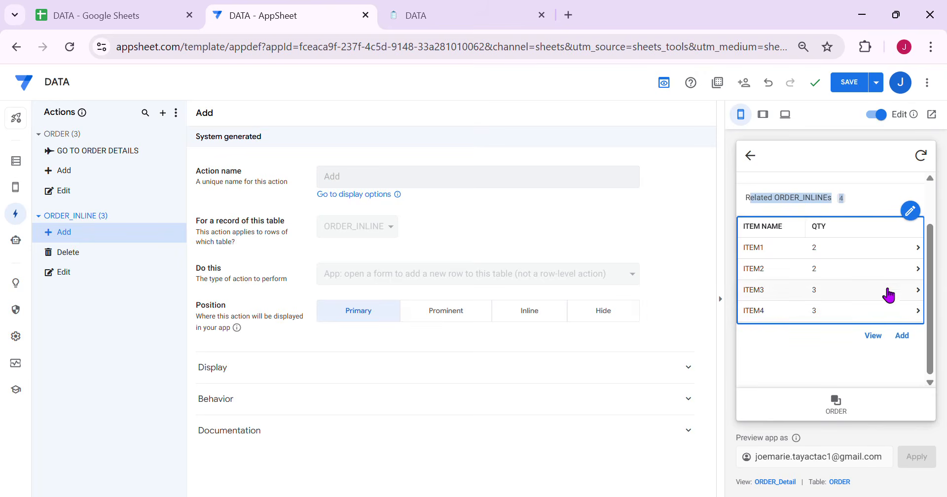
Set the ORDER_INLINE Add action's behavior condition to CONTEXT("ViewType")="Form" and save it
left_click(277, 399)
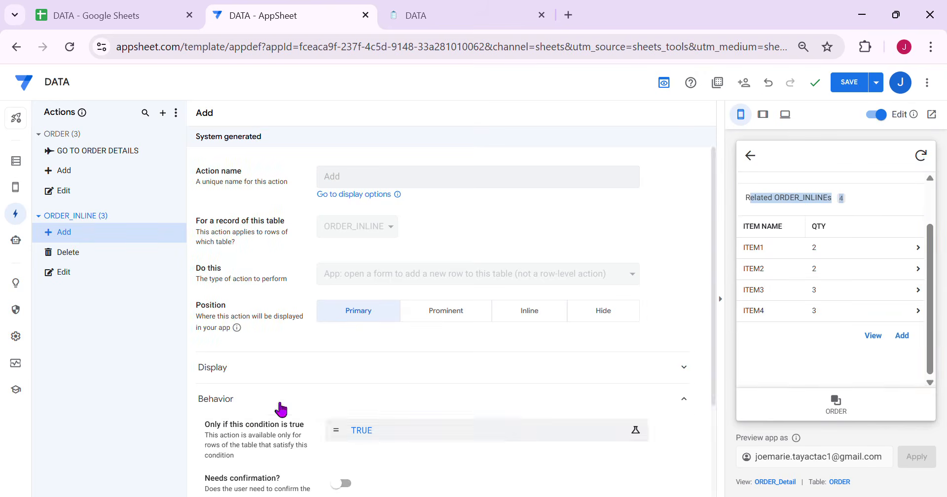
left_click(390, 444)
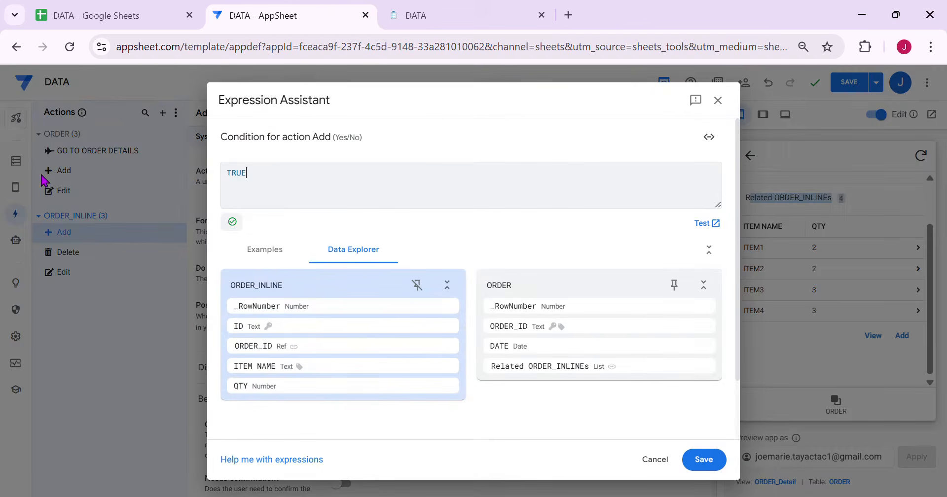
key("ctrl+a")
type("CON")
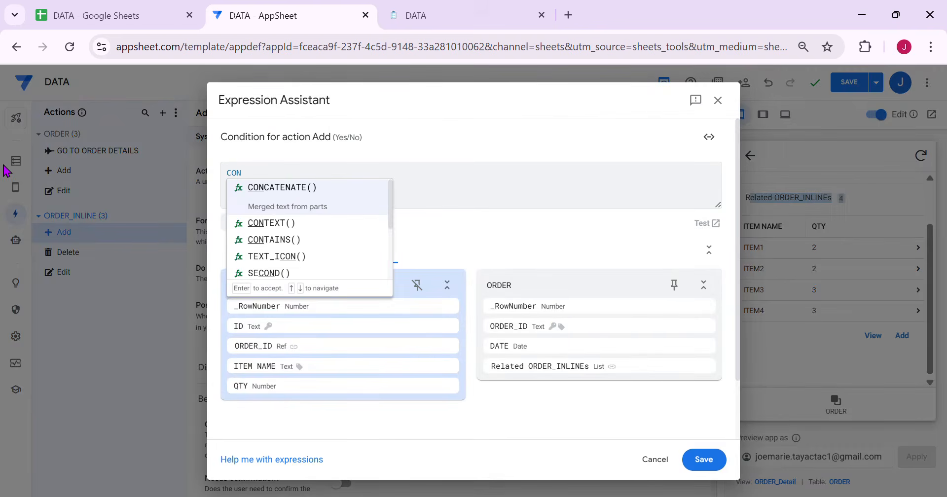
left_click(259, 225)
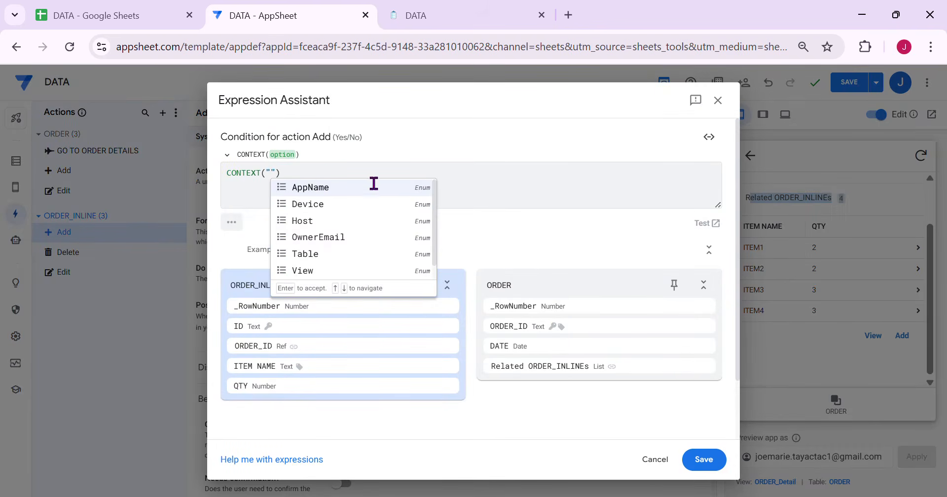
type("V")
left_click(316, 204)
left_click(369, 181)
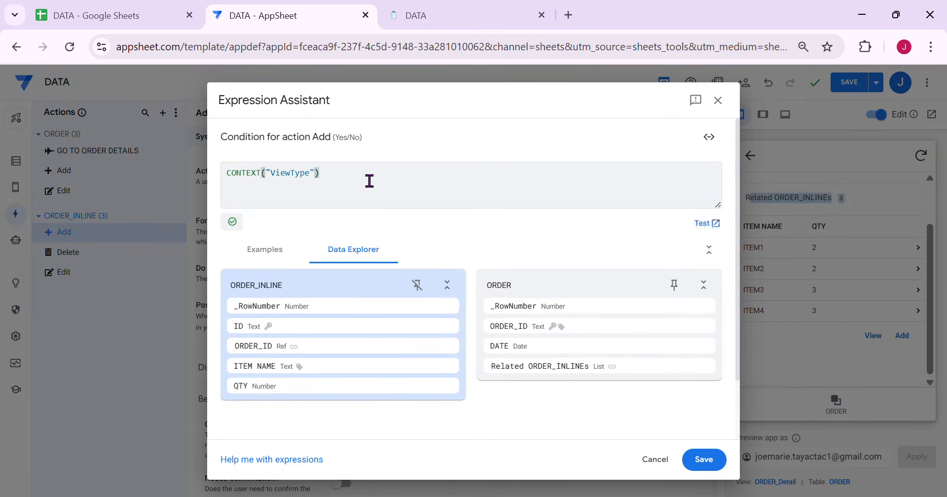
type("=\"Form")
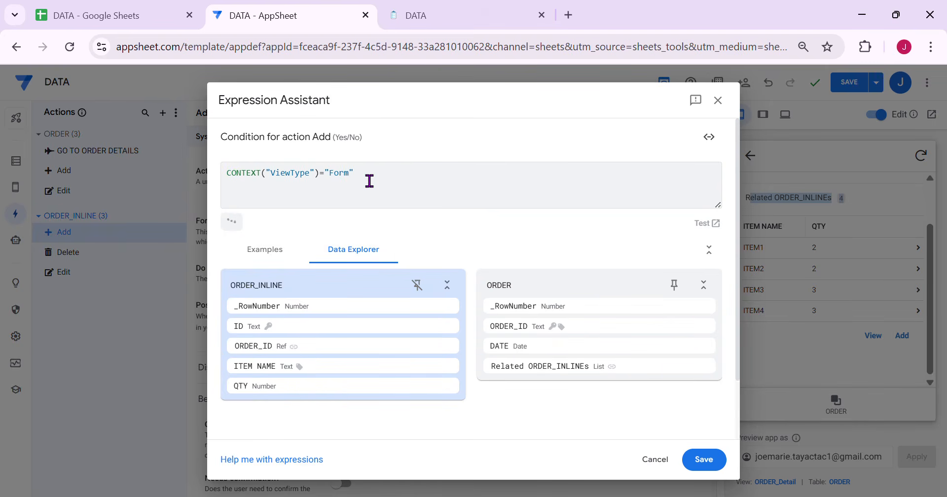
left_click(707, 463)
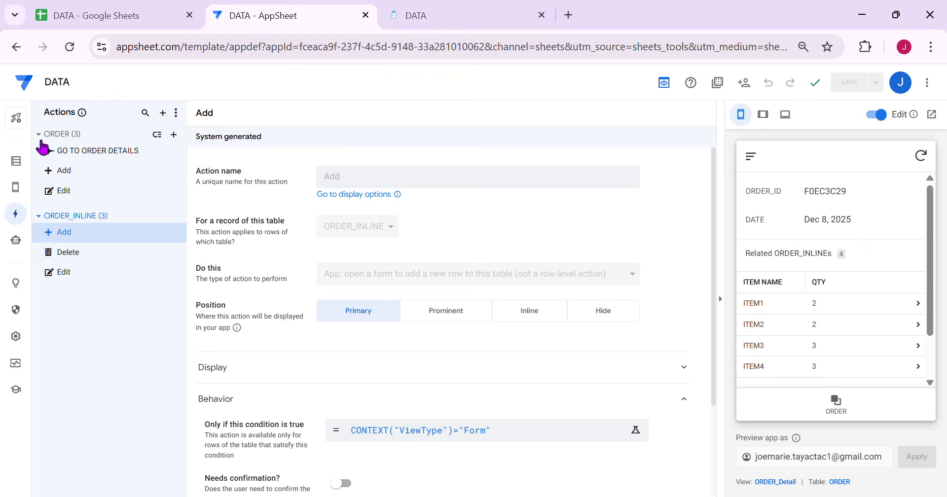
Create a new action for the ORDER table and name it ADD LINE ITEM
left_click(174, 135)
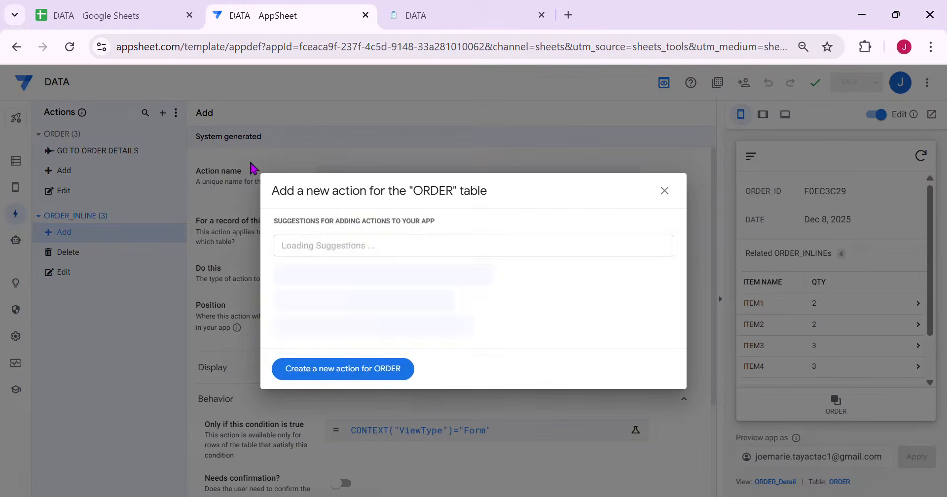
left_click(360, 368)
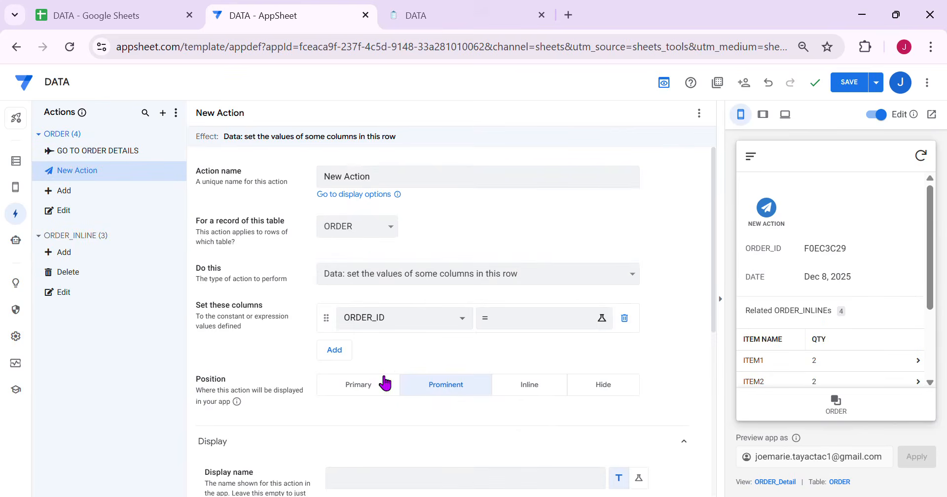
key("BackSpace")
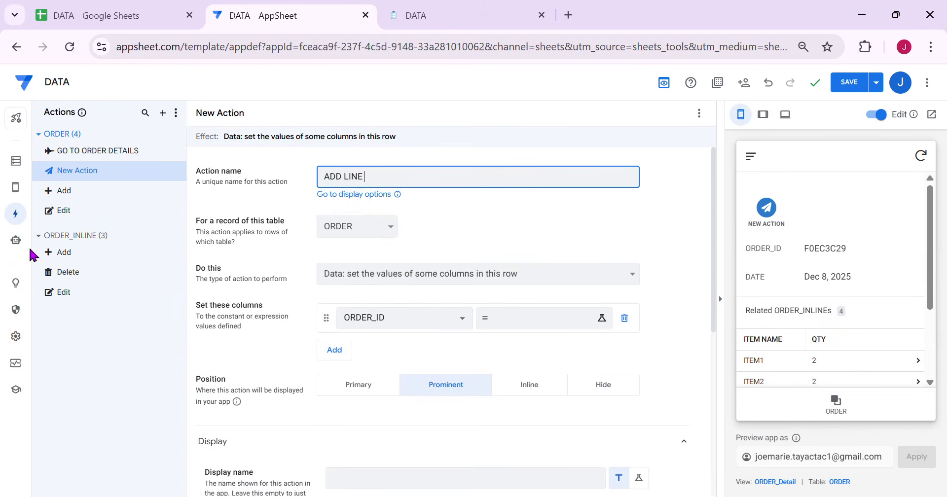
type("ADD LINE ITEM")
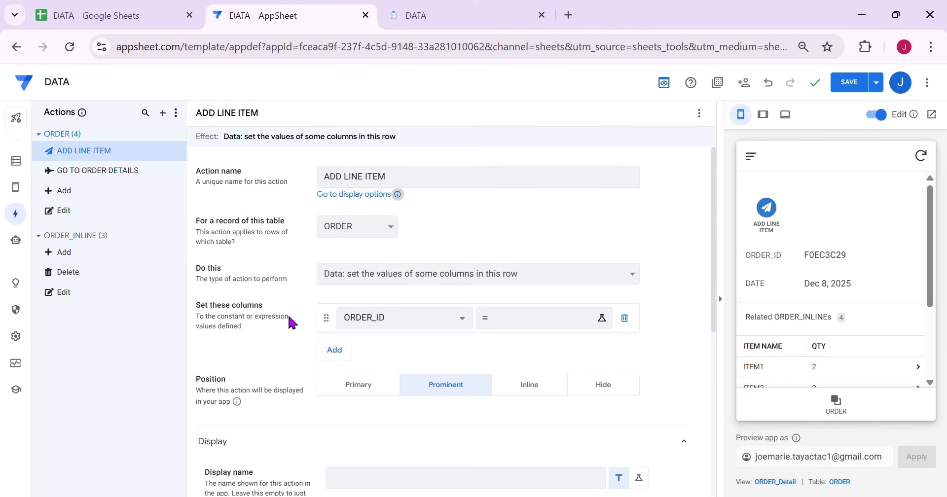
Search the action icons for "plus" and choose the plain plus icon for the ADD LINE ITEM action
scroll(319, 346, "down", 3)
scroll(321, 354, "down", 1)
left_click(409, 418)
type("p")
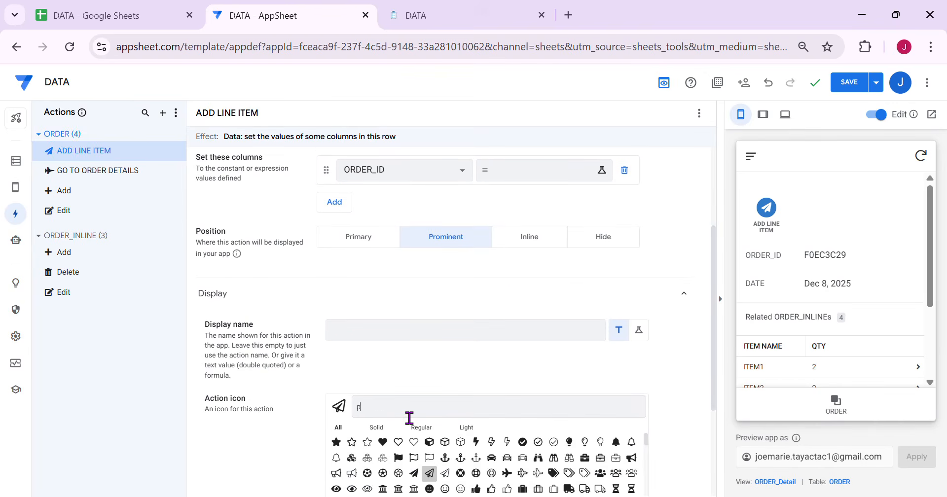
type("lus")
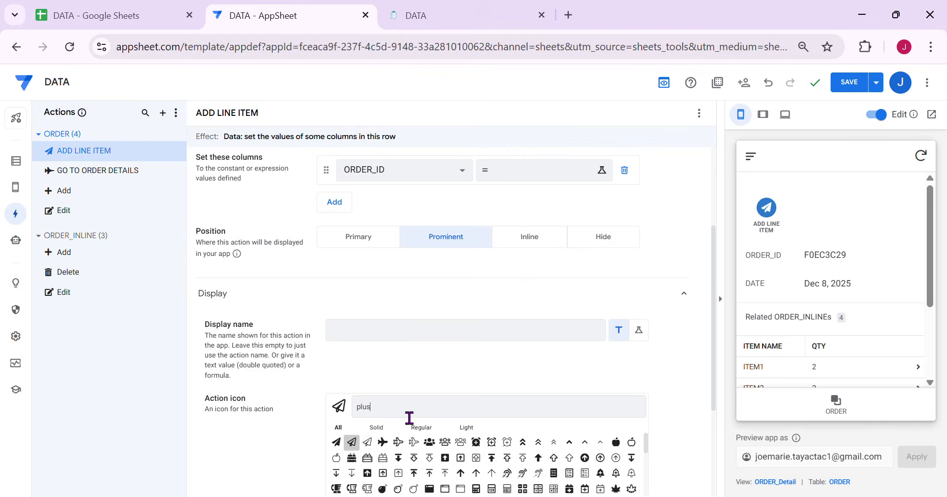
left_click(539, 458)
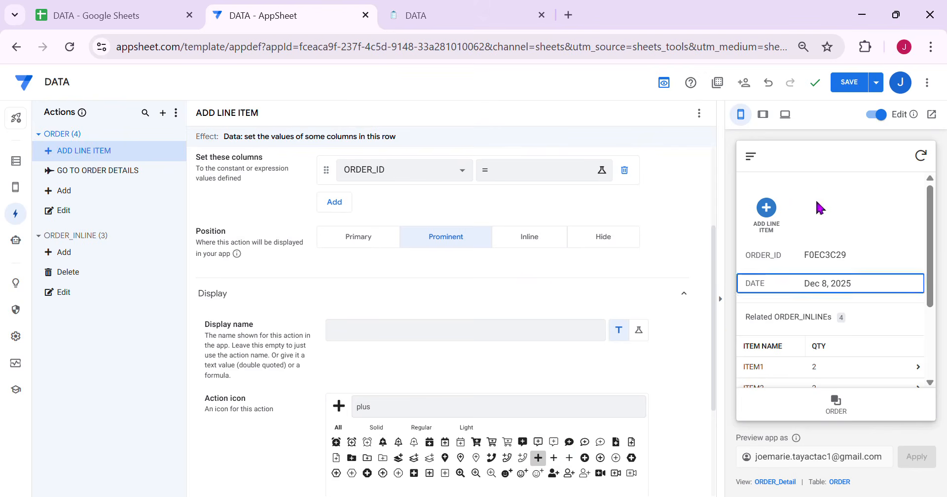
Set the ADD LINE ITEM action's type to "App: go to another view within this app"
scroll(494, 296, "up", 3)
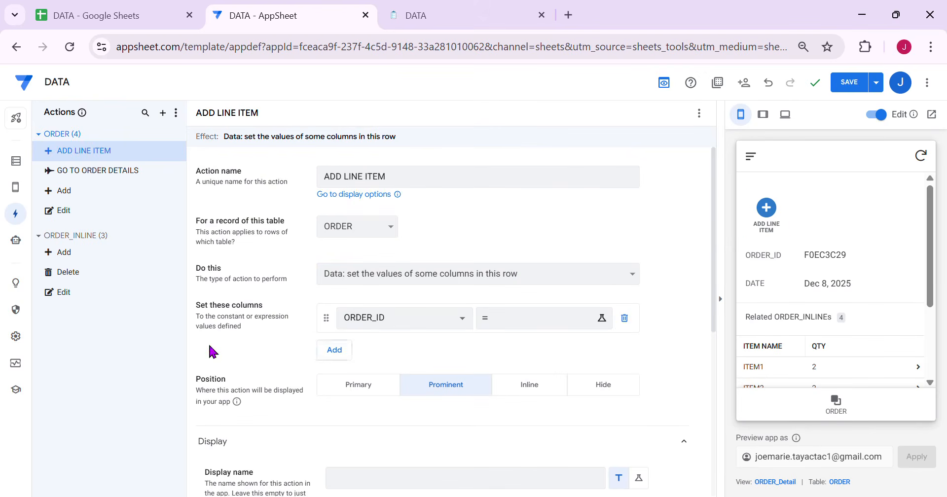
left_click(394, 274)
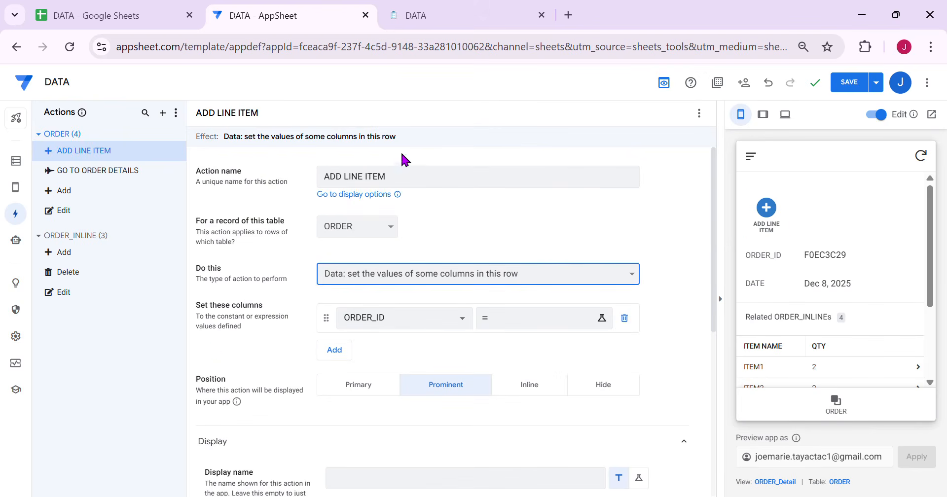
left_click(423, 81)
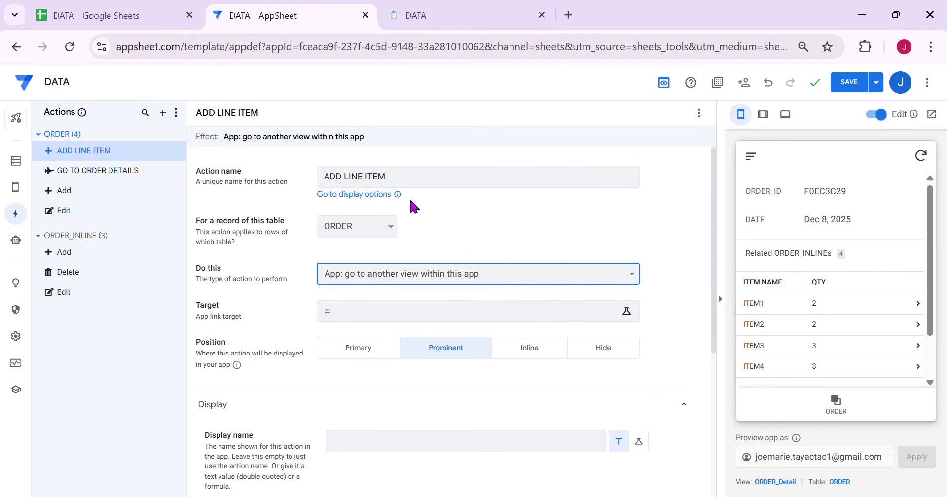
Begin the ADD LINE ITEM action's target expression as LINKTOFORM("ORDER_INLINE_Form", with the form view as first argument
left_click(417, 316)
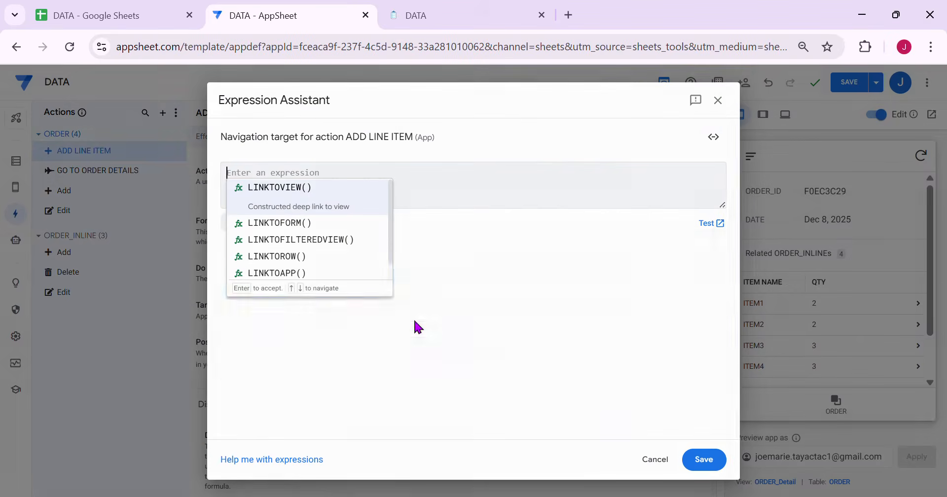
left_click(285, 225)
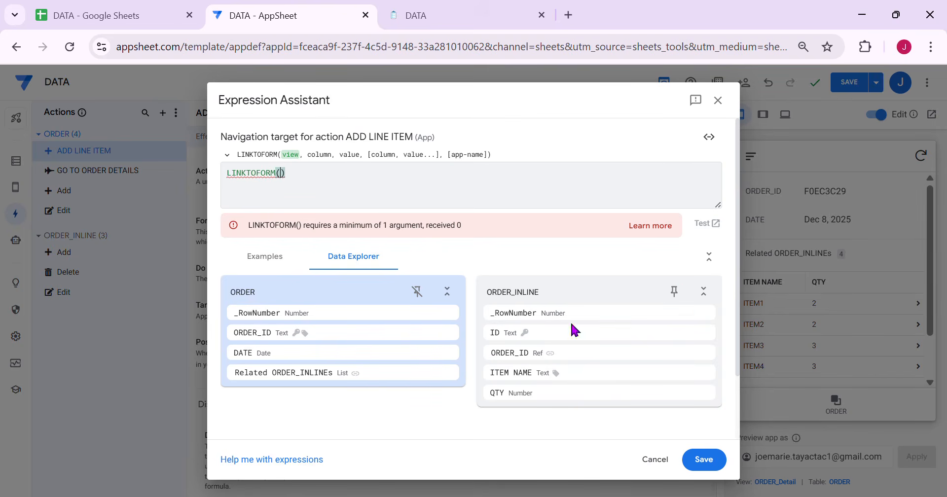
left_click(318, 186)
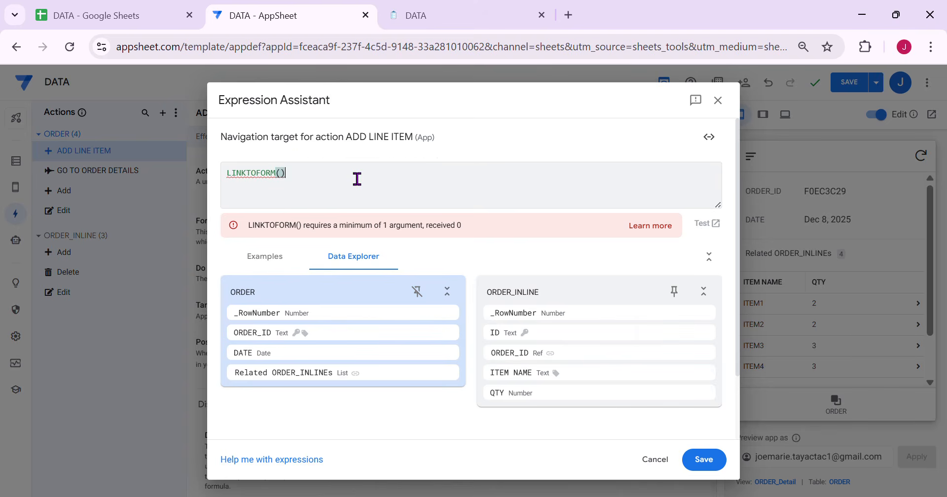
key("BackSpace")
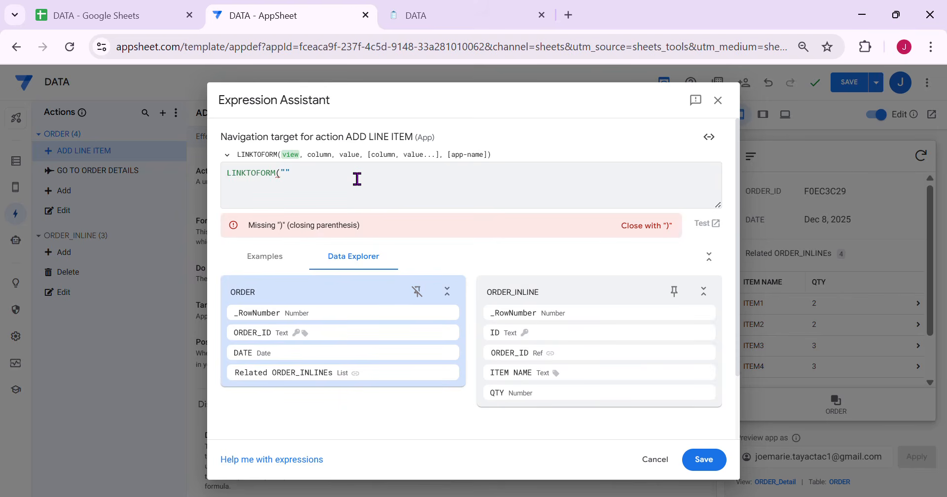
type("\"ORD")
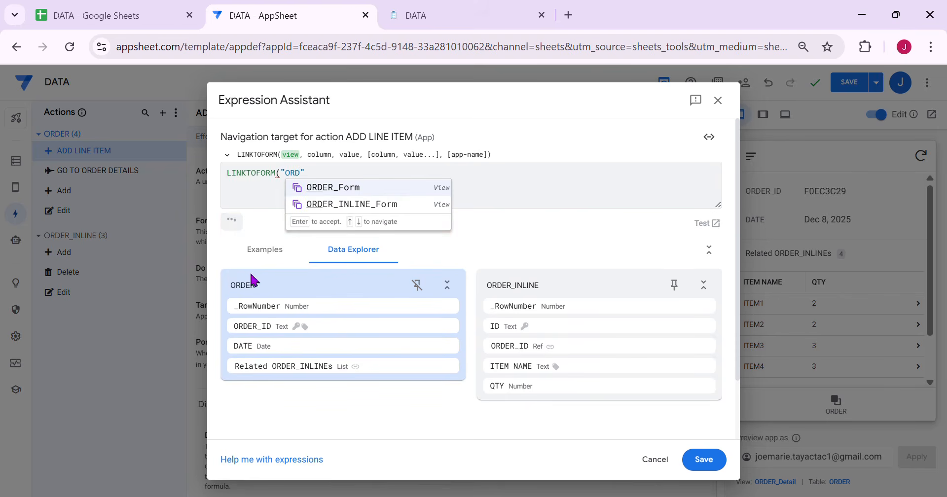
key("Down")
key("Return")
type(",")
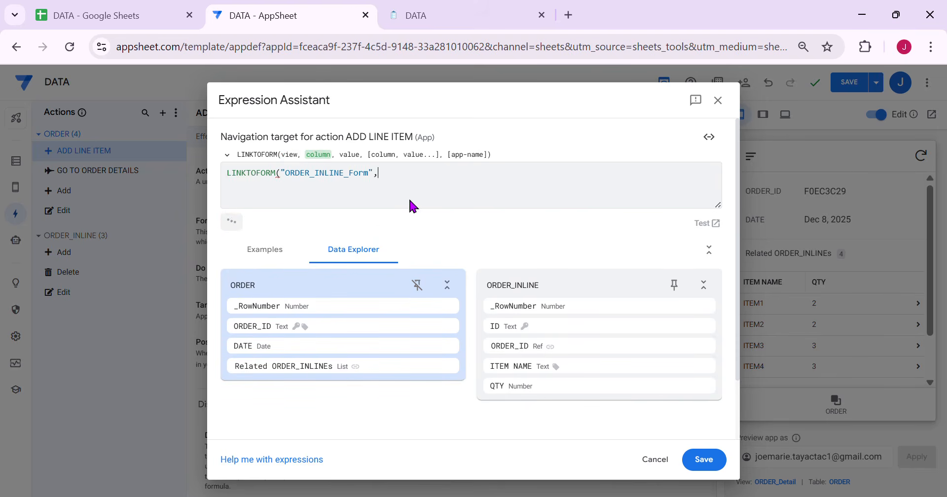
Complete the target expression with the arguments "ORDER_ID",[ORDER_ID]) and save the app
type("[O")
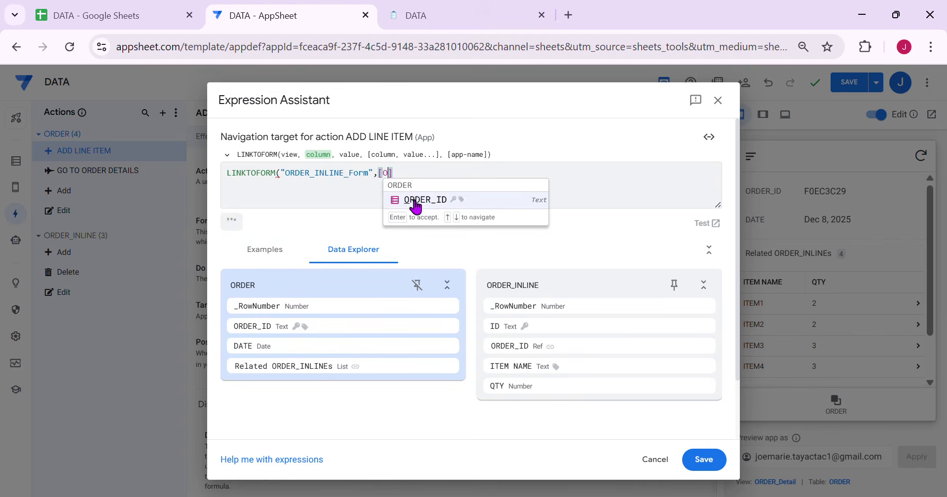
left_click(426, 203)
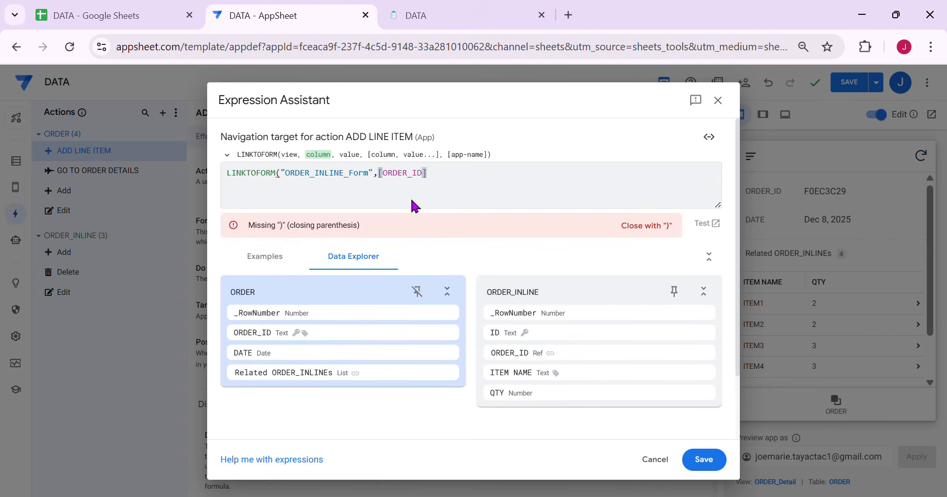
type("\"\"")
type("ORDER_")
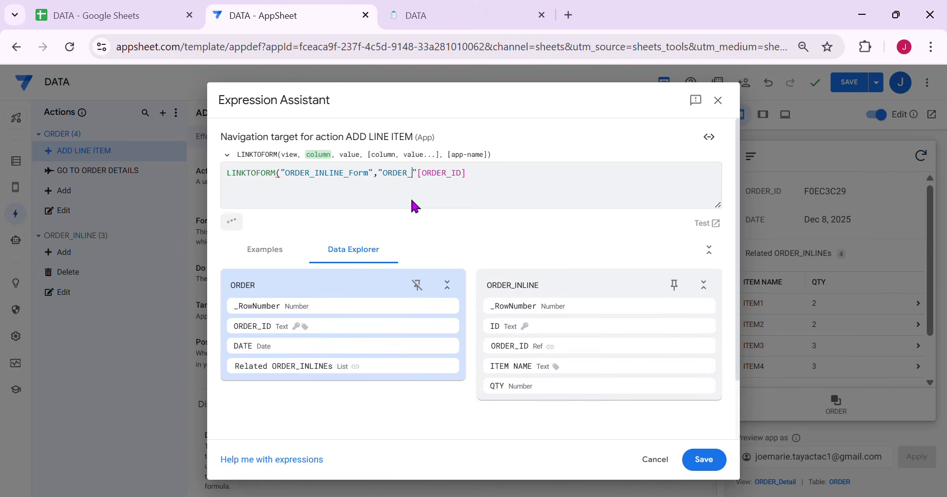
type("i")
key("BackSpace")
type("ID\",")
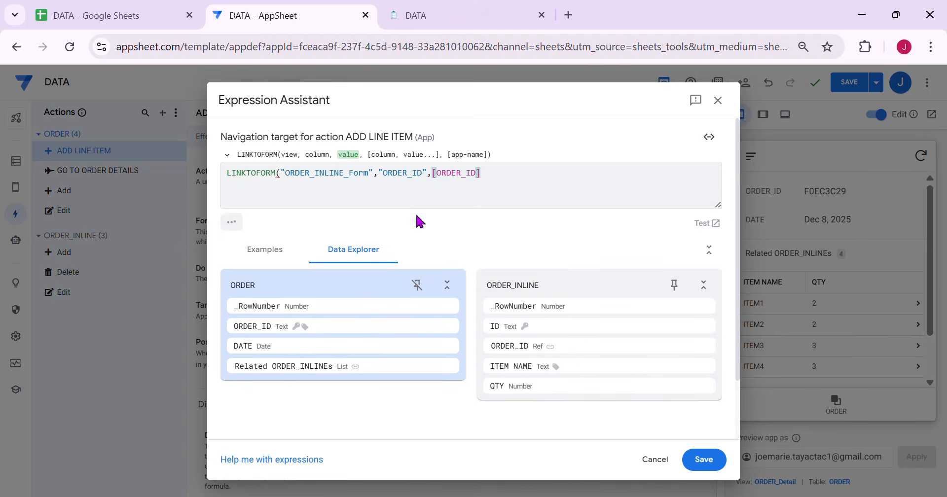
left_click(513, 187)
type(")")
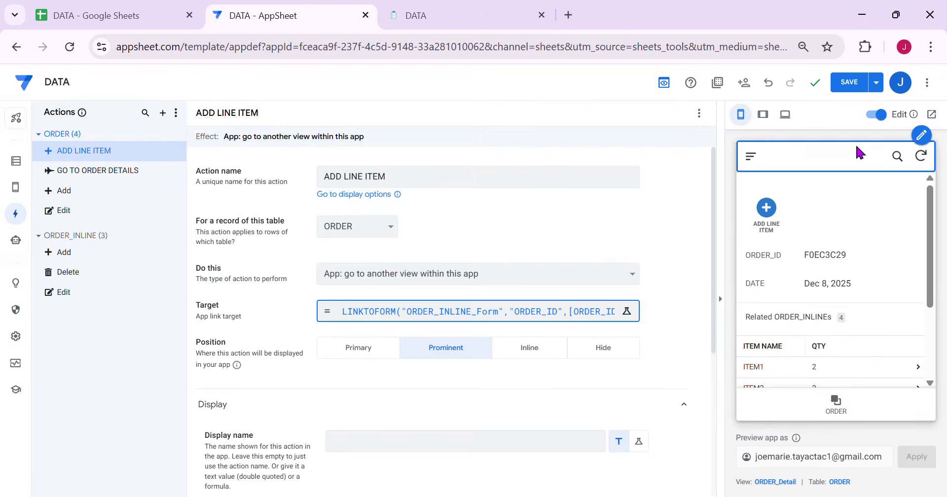
left_click(847, 85)
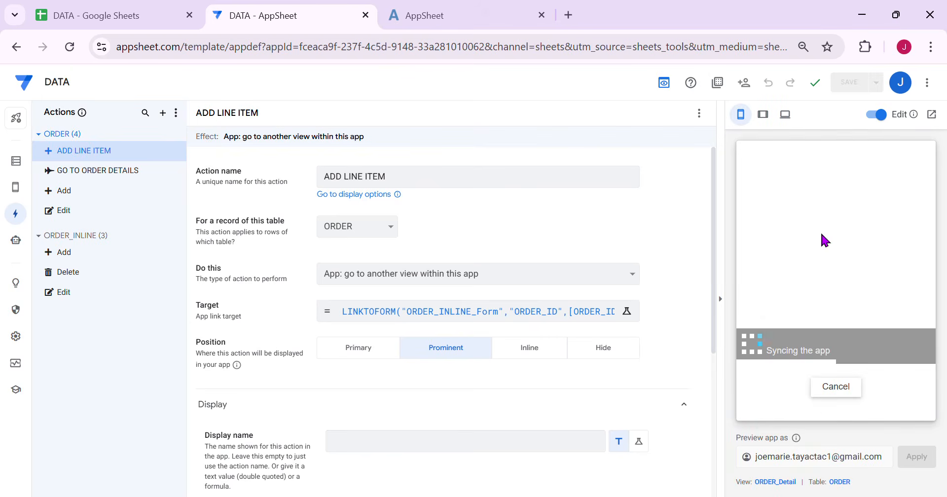
Create a new order dated 09/12/2025 in the app preview and look over its detail view
left_click(849, 417)
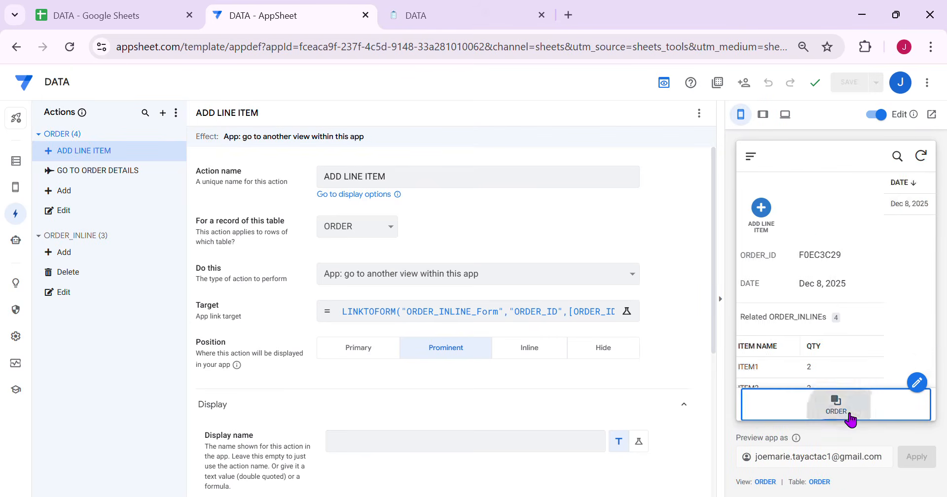
left_click(910, 362)
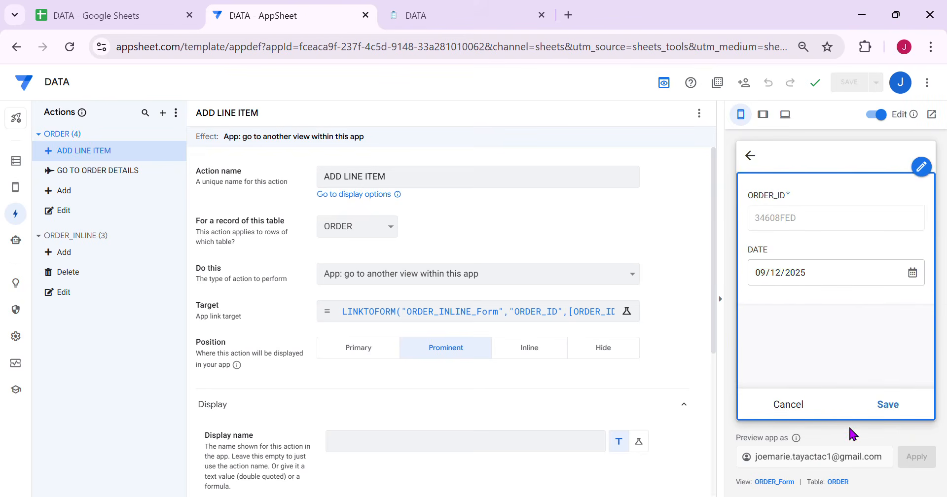
left_click(889, 407)
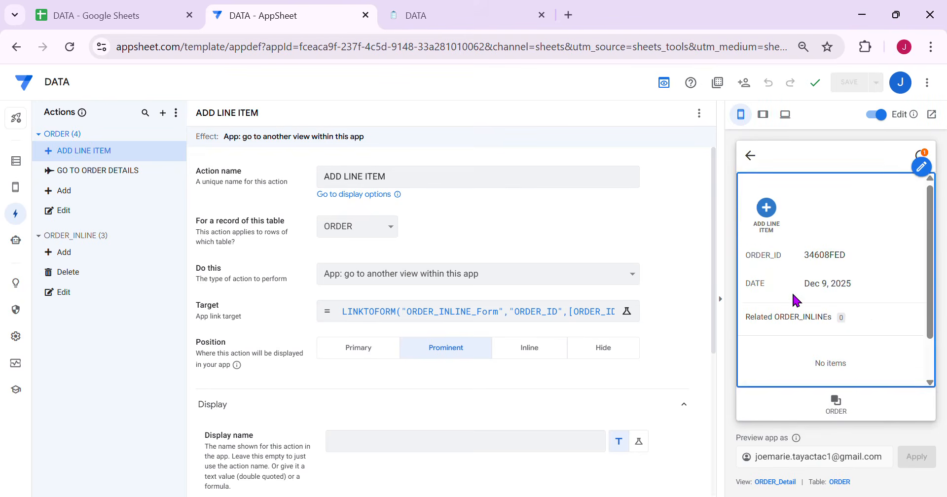
scroll(839, 276, "down", 2)
scroll(814, 247, "up", 2)
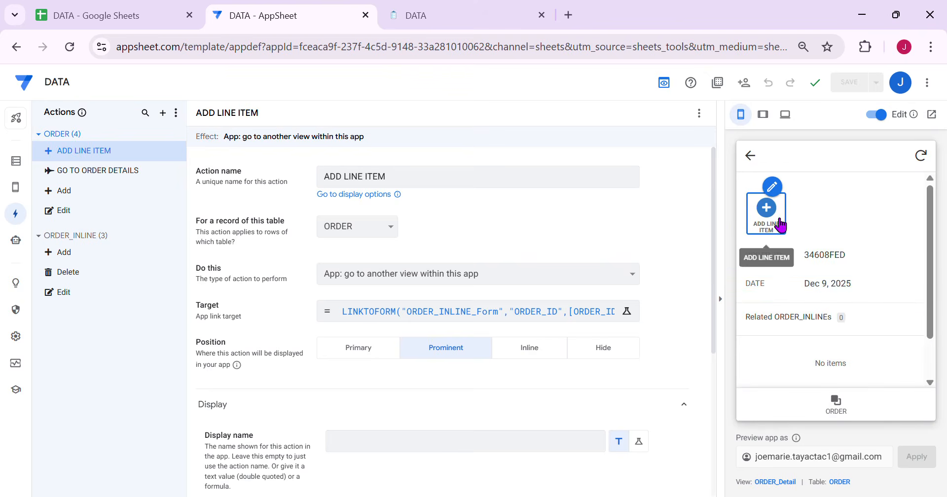
Use ADD LINE ITEM on the new order to save a line for ITEM1 with quantity 2
left_click(773, 227)
left_click(808, 220)
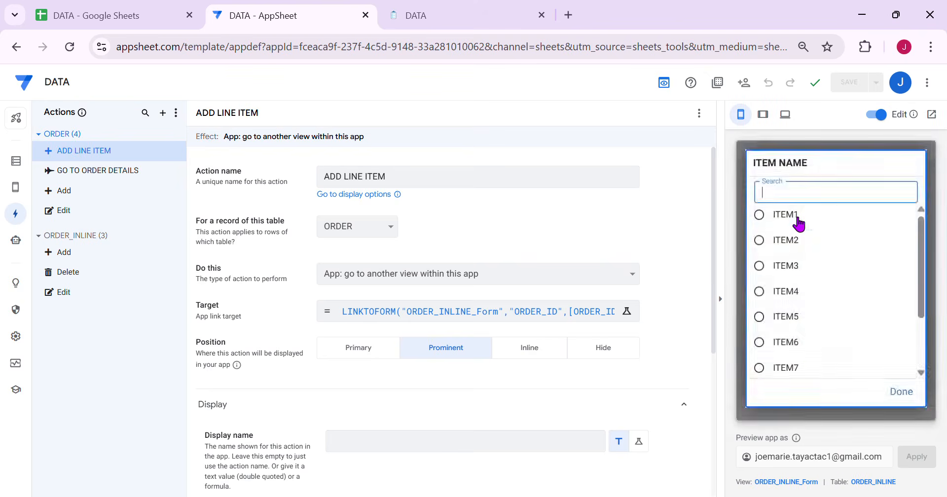
key("Escape")
left_click(909, 272)
left_click(909, 273)
left_click(888, 405)
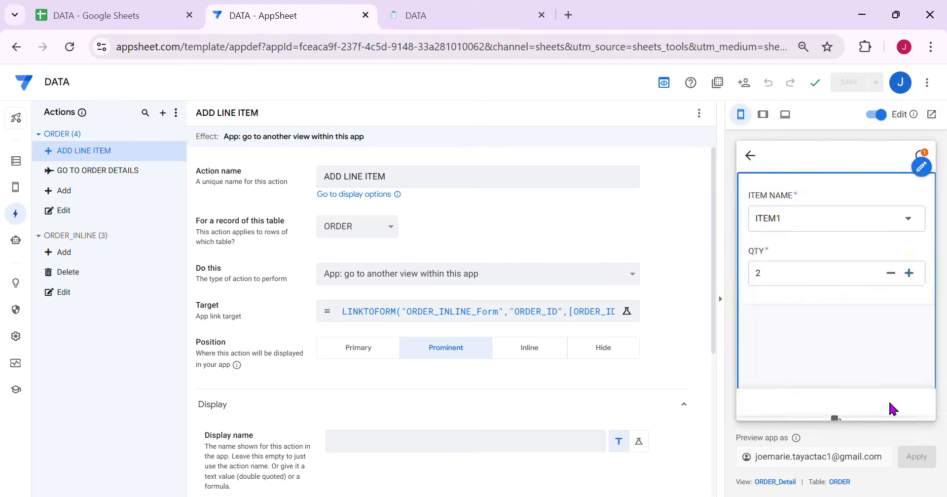
scroll(849, 326, "down", 1)
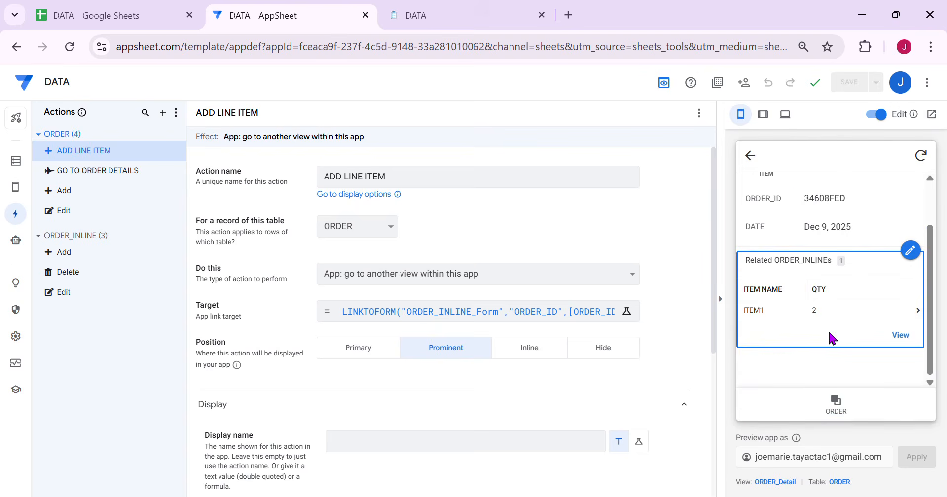
Use ADD LINE ITEM on the same order to save a second line for ITEM2 with quantity 3
scroll(752, 241, "up", 2)
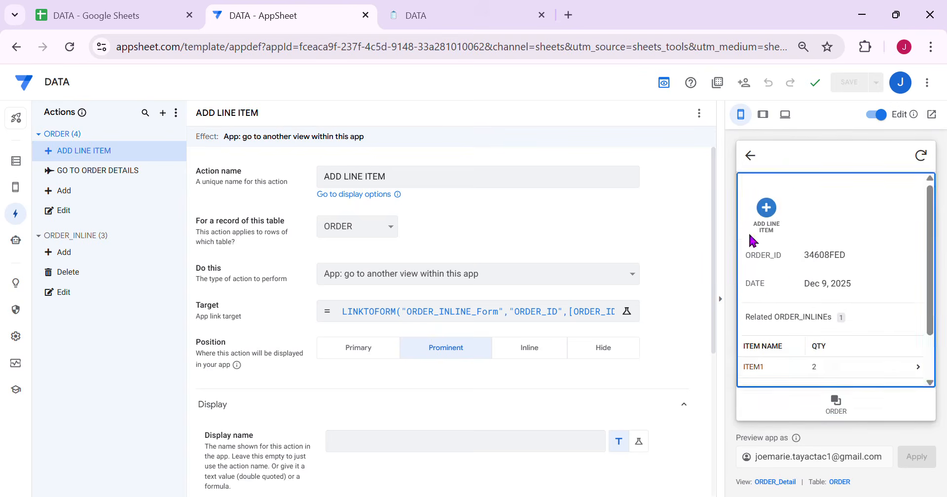
left_click(766, 207)
left_click(789, 232)
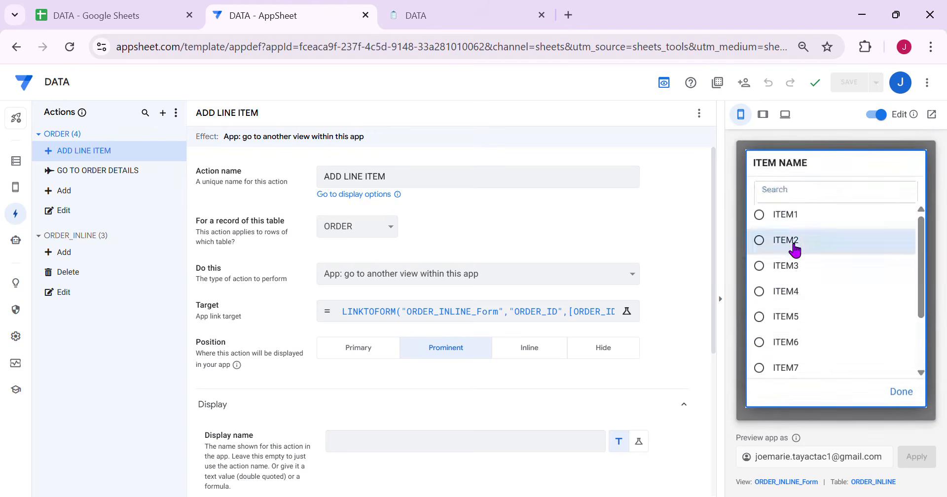
left_click(795, 249)
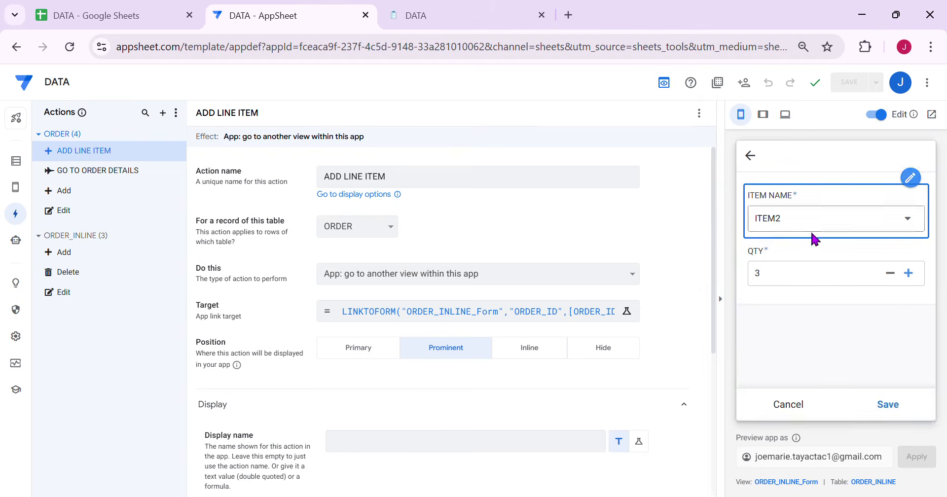
left_click(891, 410)
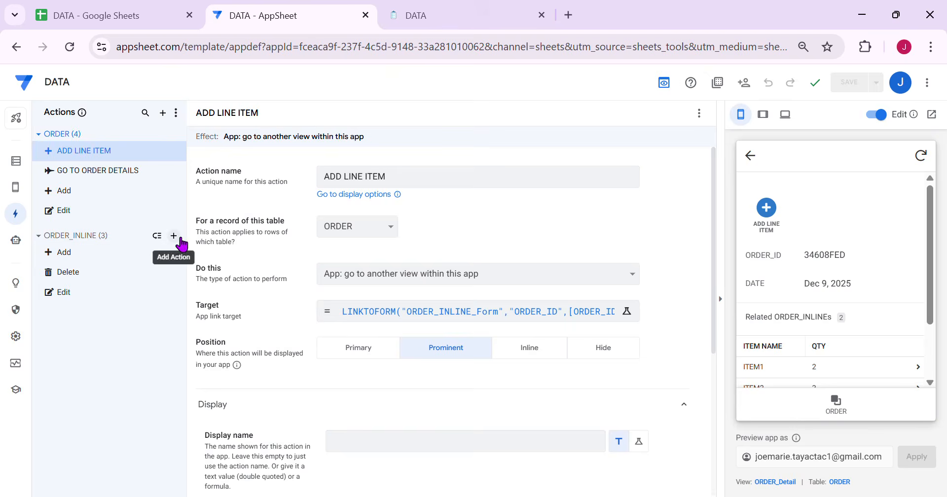
Create a new action for the ORDER_INLINE table and name it AUTO REOPEN FORM
left_click(174, 235)
left_click(342, 369)
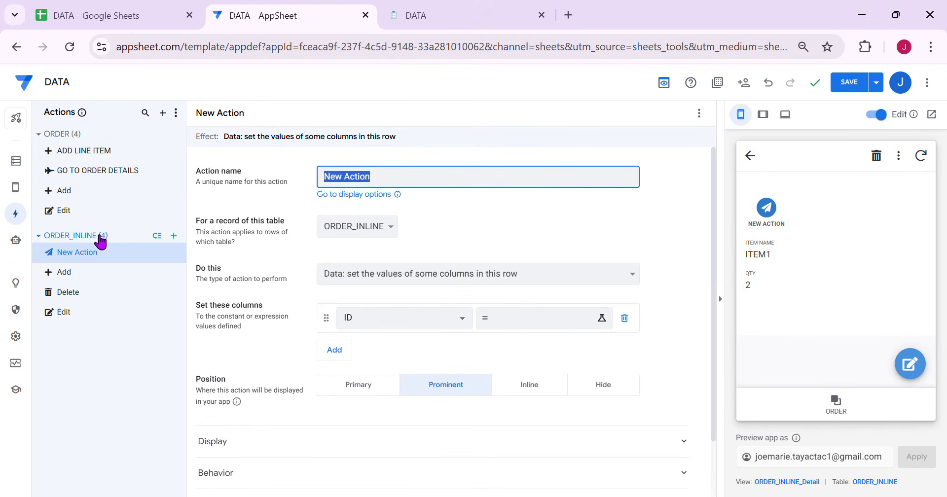
key("BackSpace")
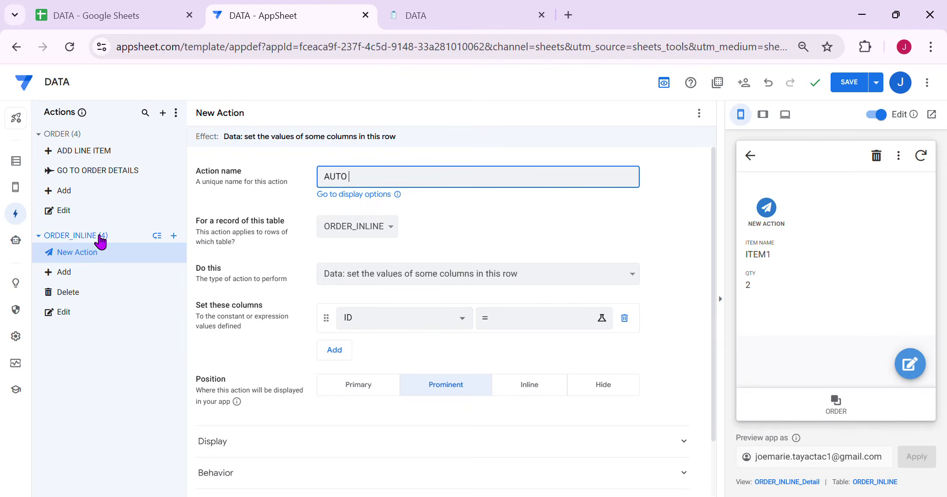
type("AUTO REOPEN FORM")
key("Tab")
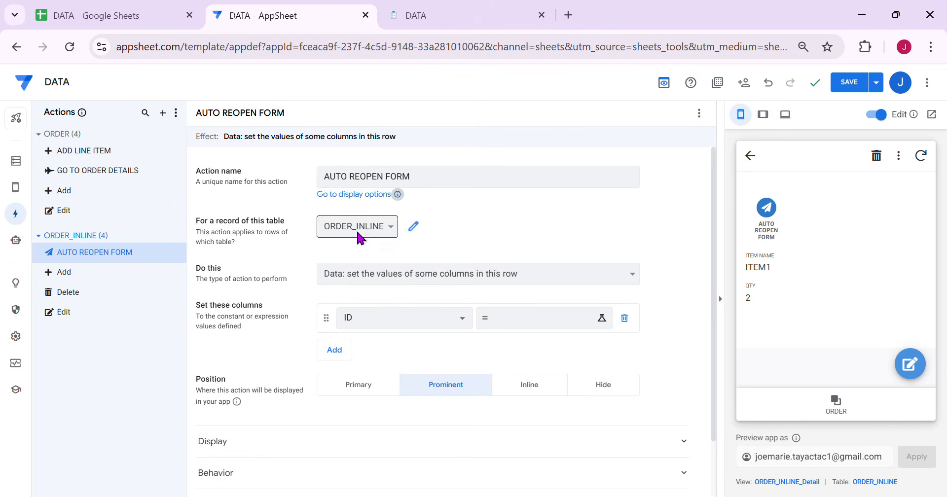
Set the AUTO REOPEN FORM action to "App: go to another view within this app" and its position to Hide
left_click(408, 277)
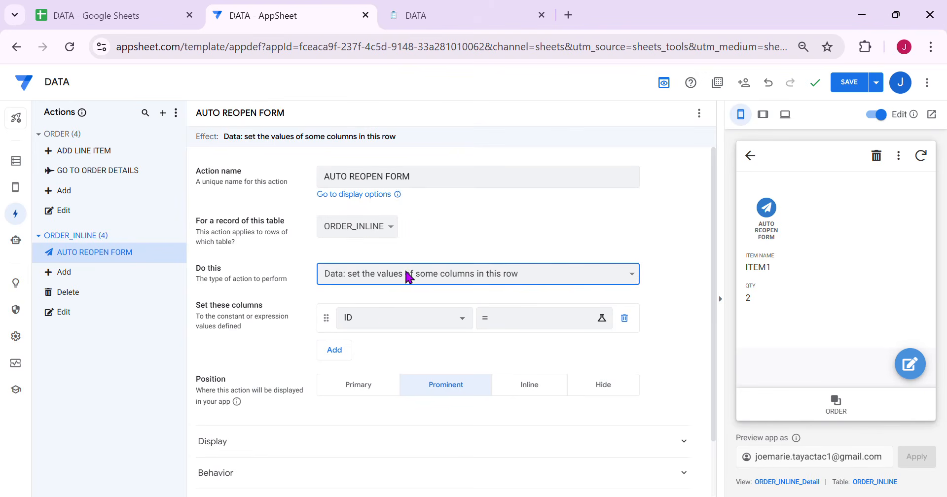
key("Home")
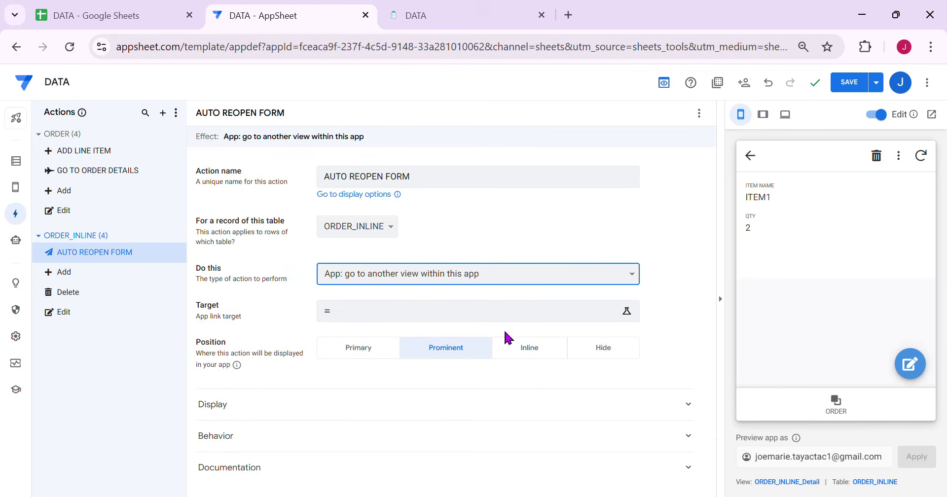
left_click(609, 355)
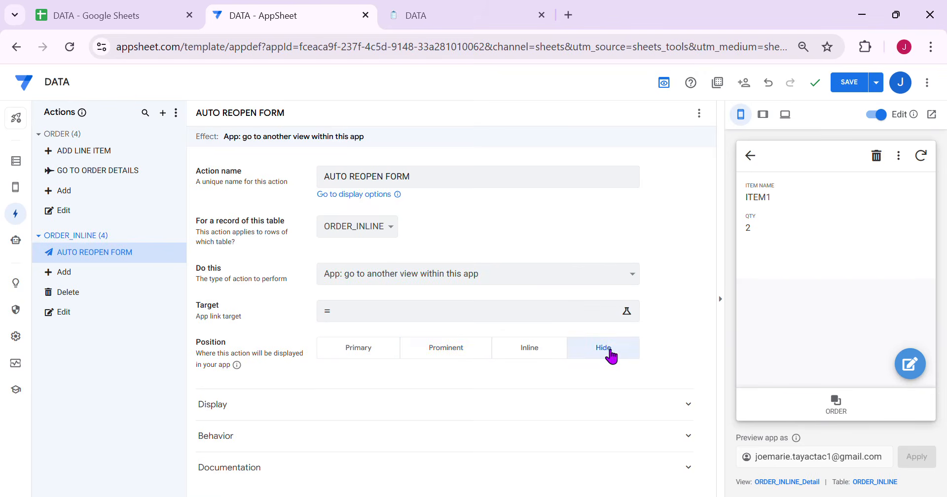
Start the AUTO REOPEN FORM action's target expression with LINKTOFORM pointing to the view "ORDER_INLINE_Form"
left_click(352, 318)
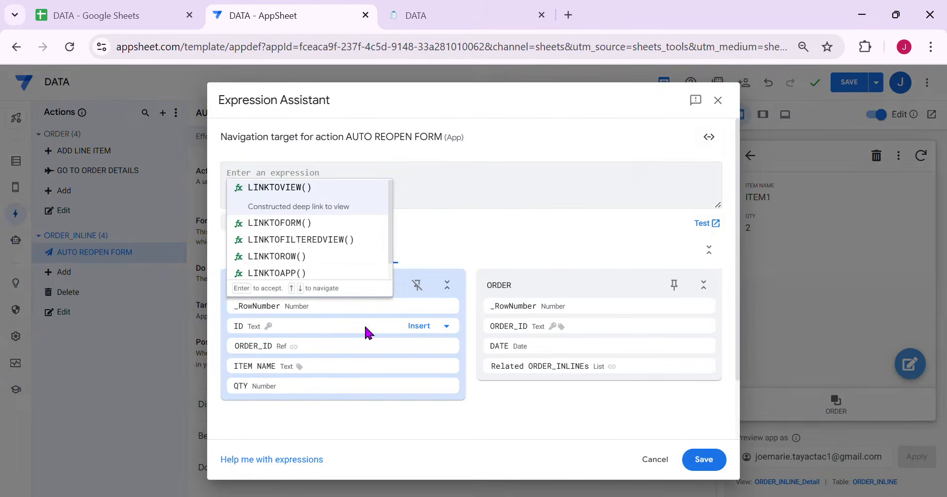
type("LI")
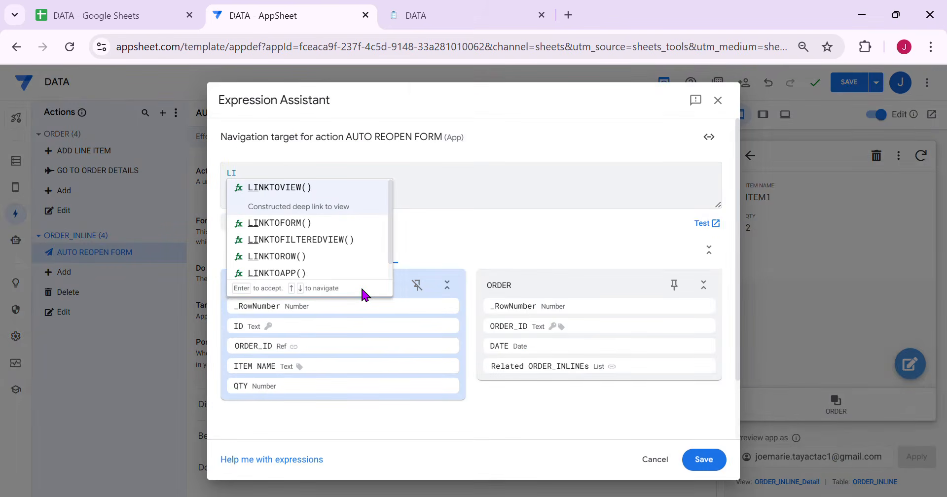
left_click(332, 228)
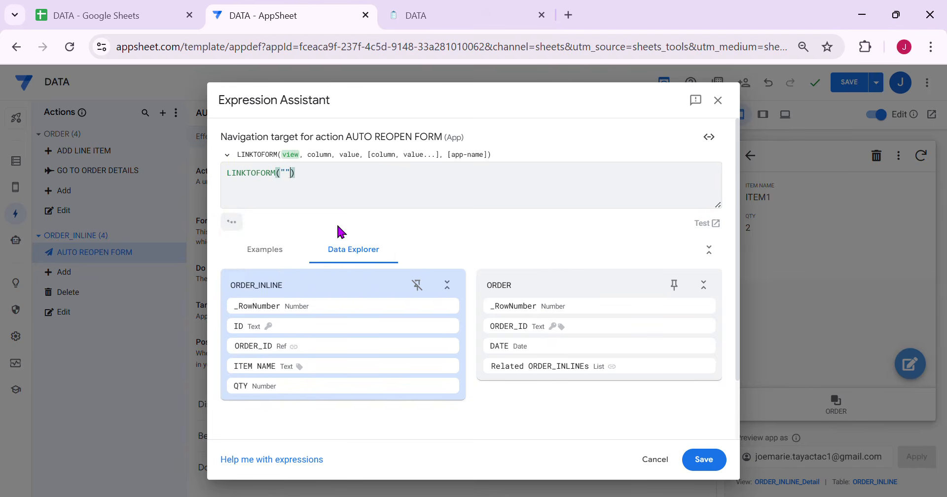
type("\"OR")
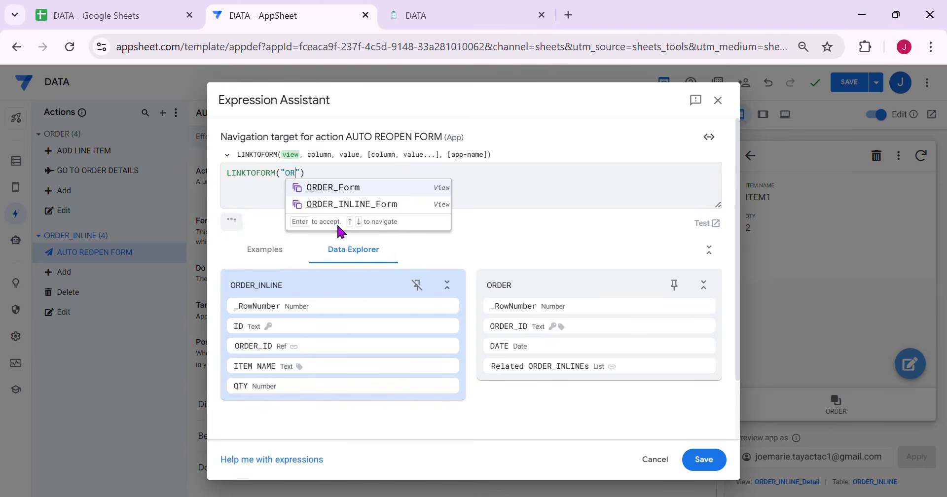
left_click(350, 204)
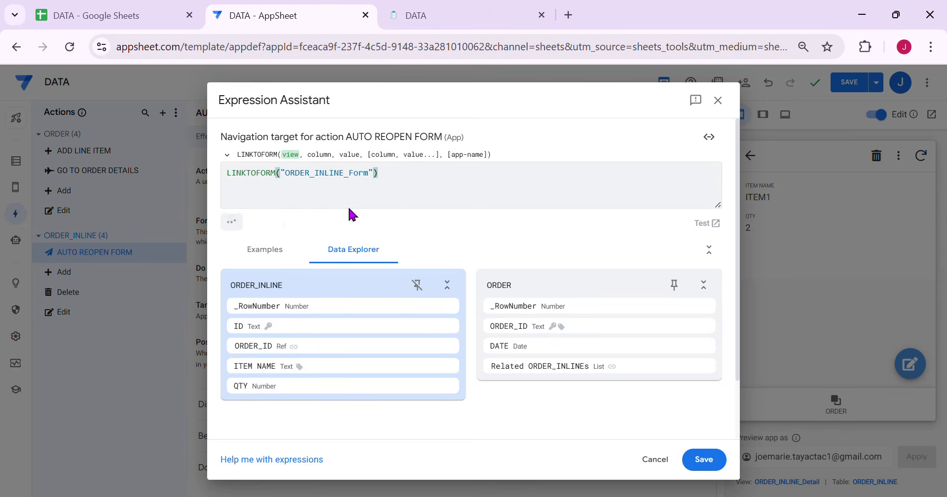
Complete the LINKTOFORM target with the column "ORDER_ID" and the value [ORDER_ID], and save the expression
type(",[O")
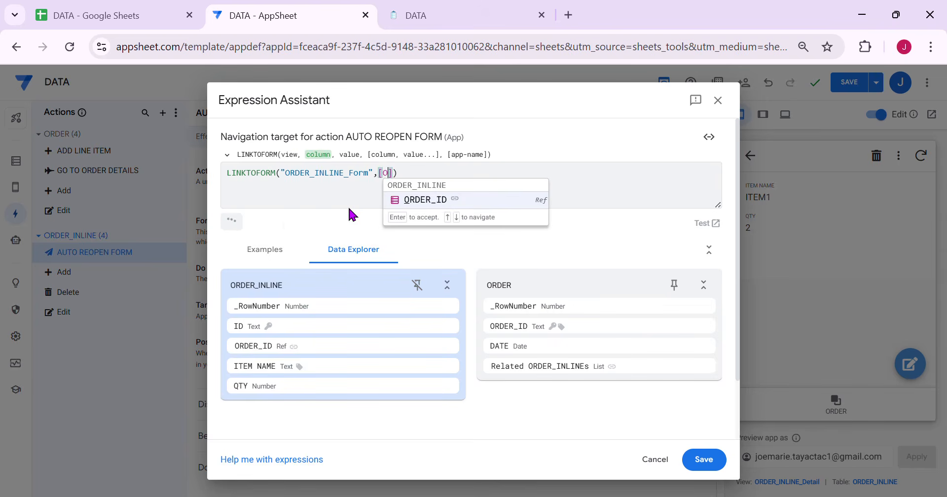
left_click(409, 200)
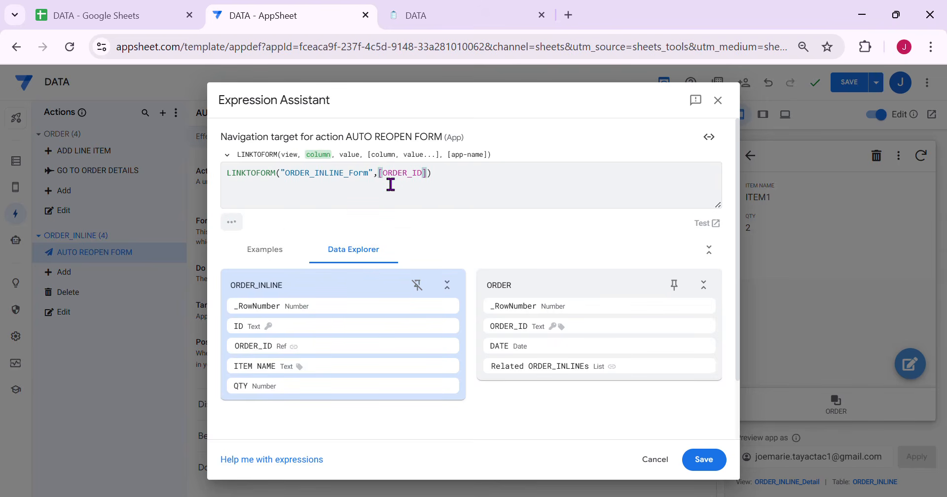
type("\"\"")
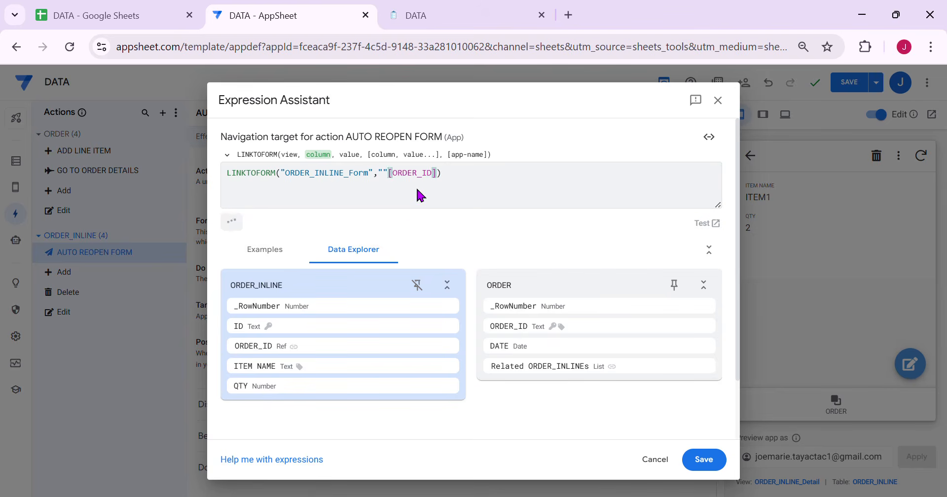
key("Left")
type("ORDER")
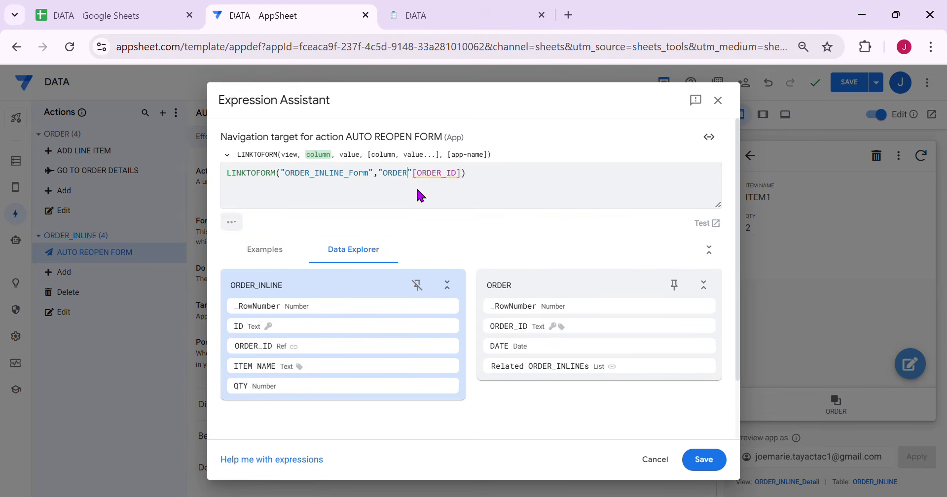
type("_I")
key("BackSpace")
type("ID\"")
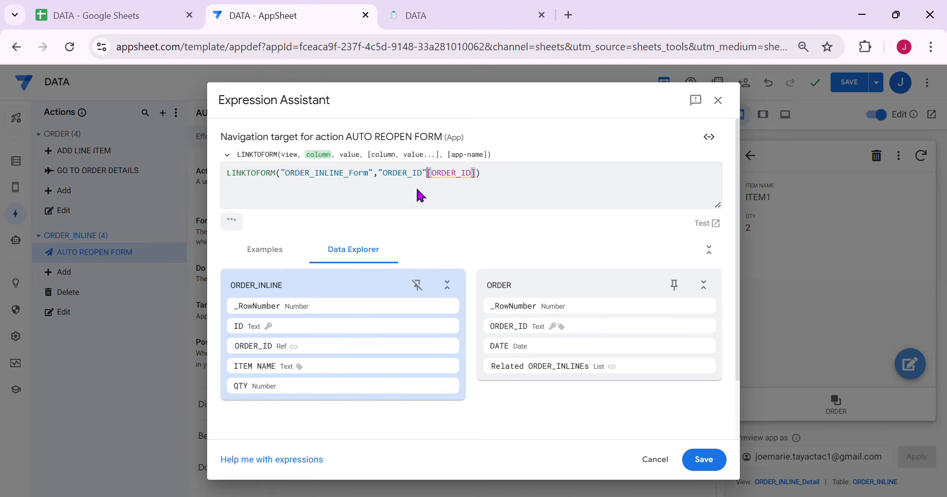
type(",")
left_click(520, 187)
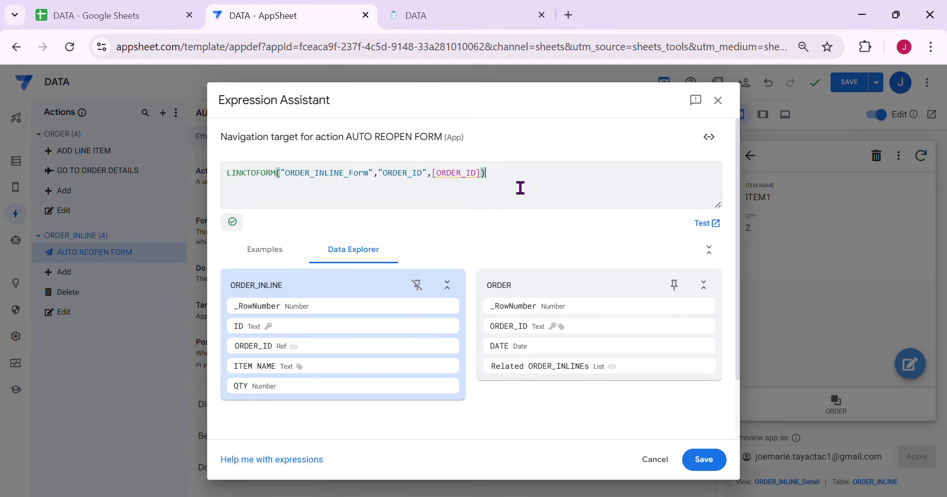
left_click(715, 469)
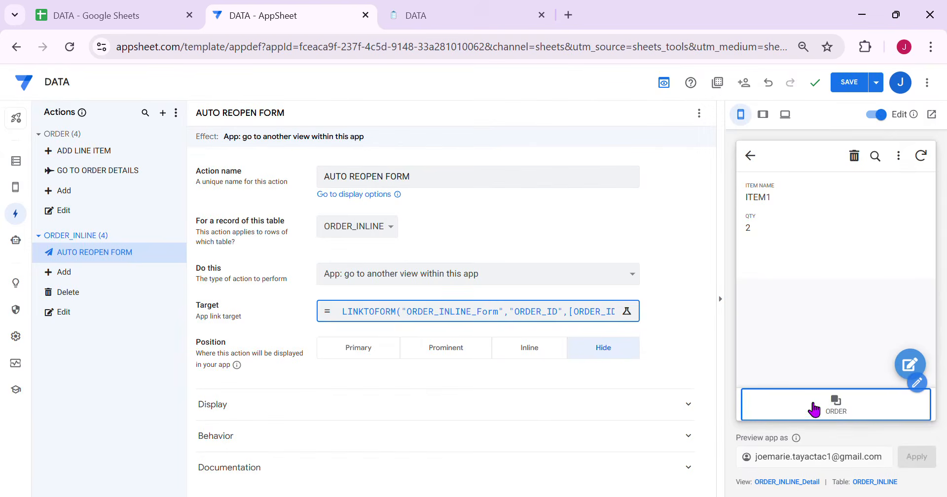
Bring up the line item form from an order in the app preview and open the ORDER_INLINE_Form view's settings
left_click(841, 413)
left_click(766, 261)
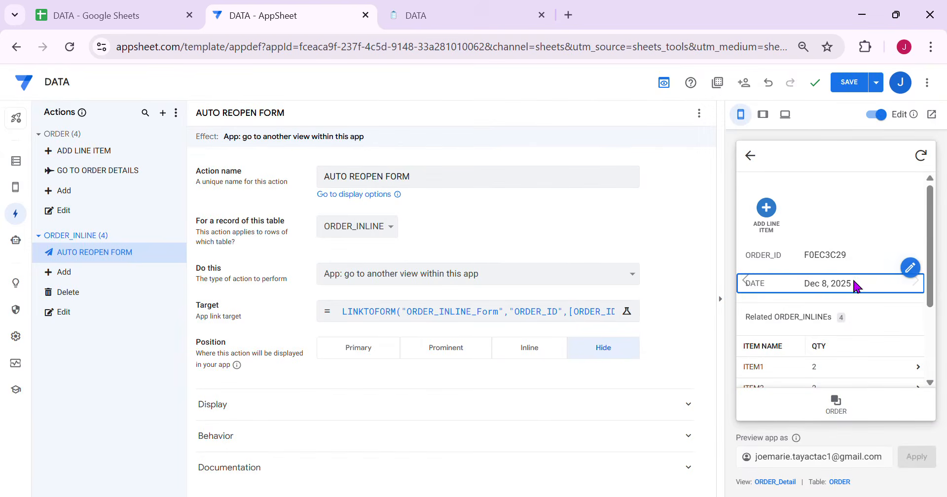
scroll(782, 334, "up", 2)
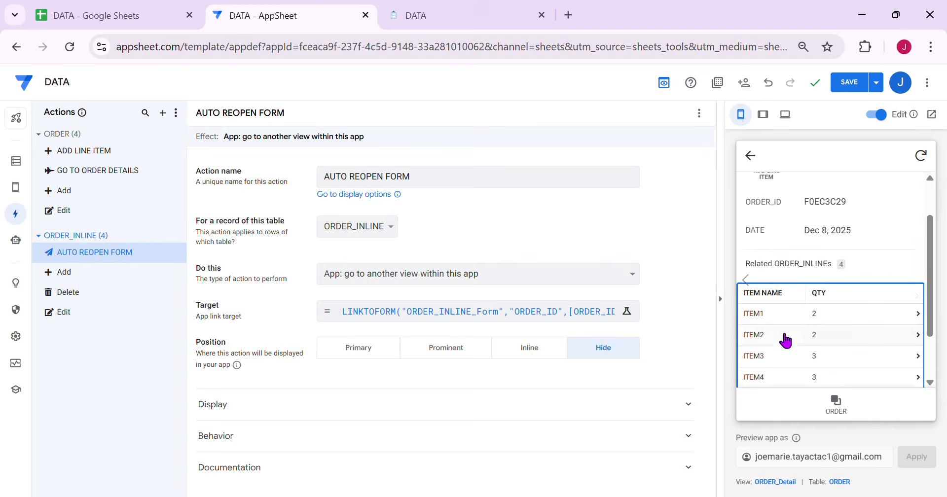
left_click(772, 230)
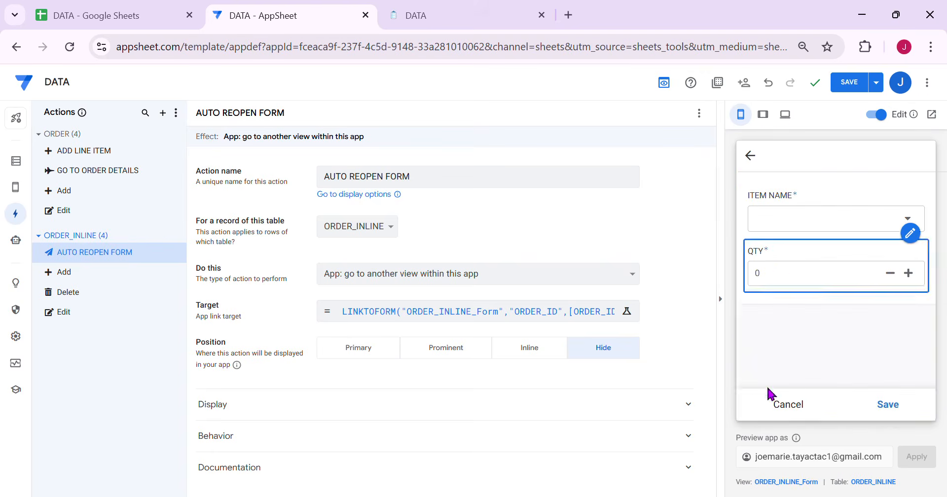
left_click(793, 482)
Set the Form Saved event action of ORDER_INLINE_Form to AUTO REOPEN FORM and save the app
scroll(656, 311, "down", 4)
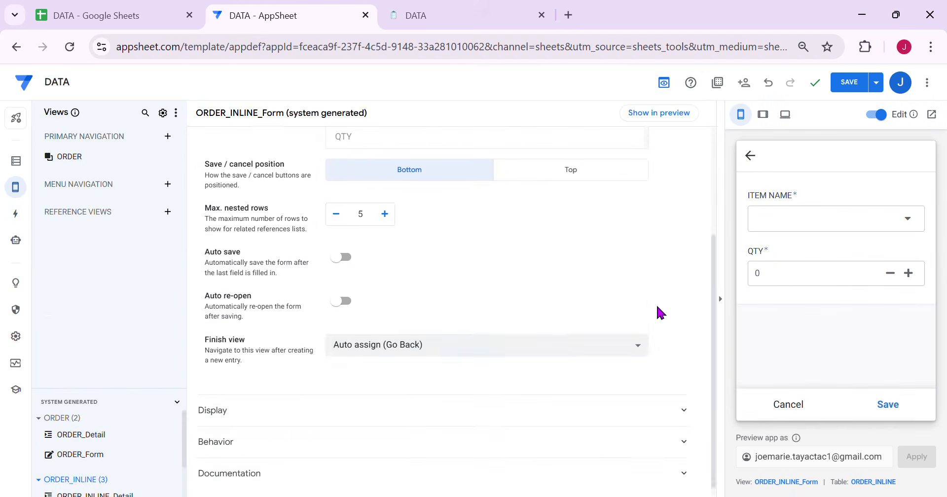
left_click(348, 441)
scroll(523, 440, "down", 2)
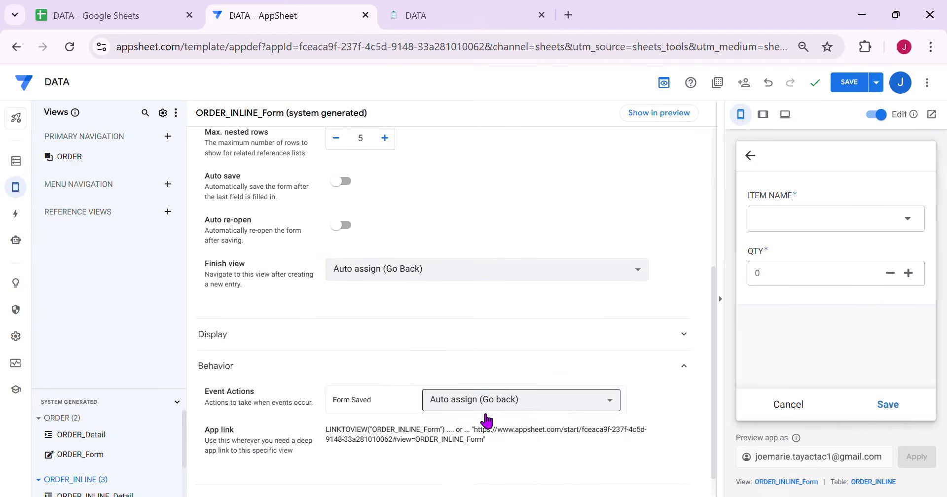
left_click(487, 401)
left_click(515, 475)
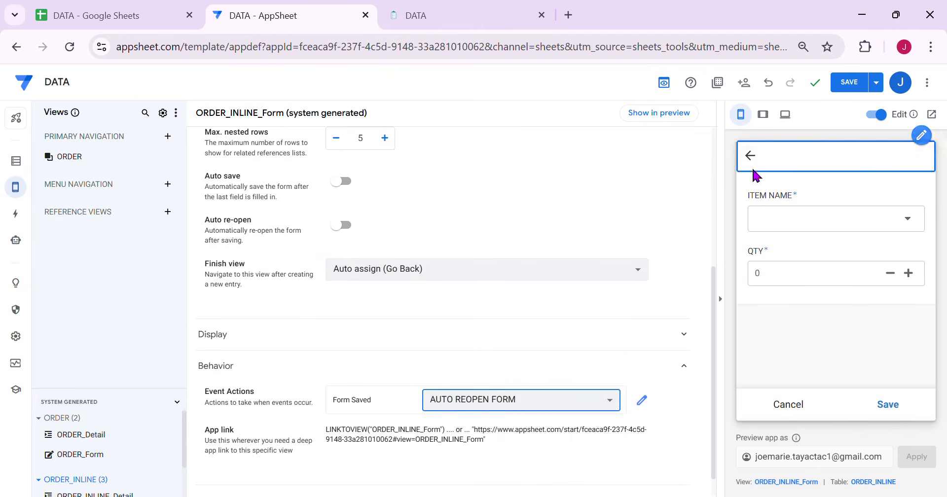
left_click(849, 82)
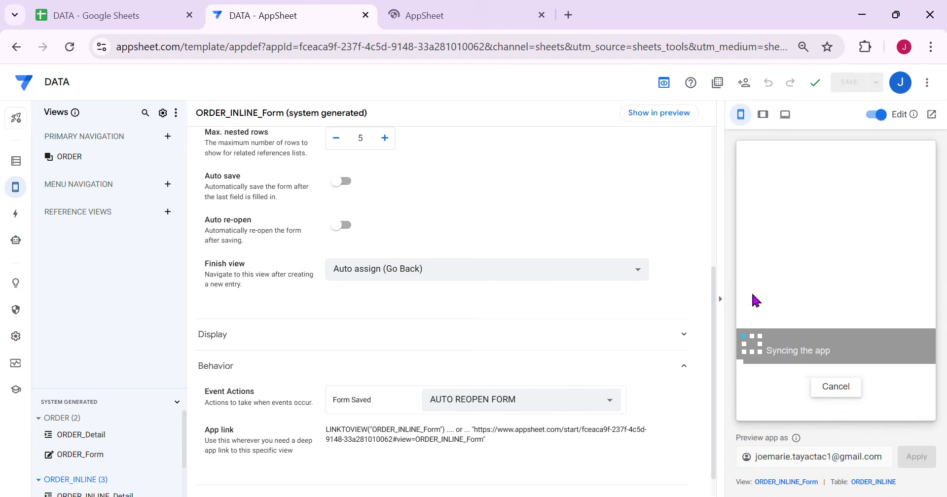
Switch to the DATA app in its own browser tab and save a new order dated 1 December 2025
left_click(460, 8)
left_click(16, 135)
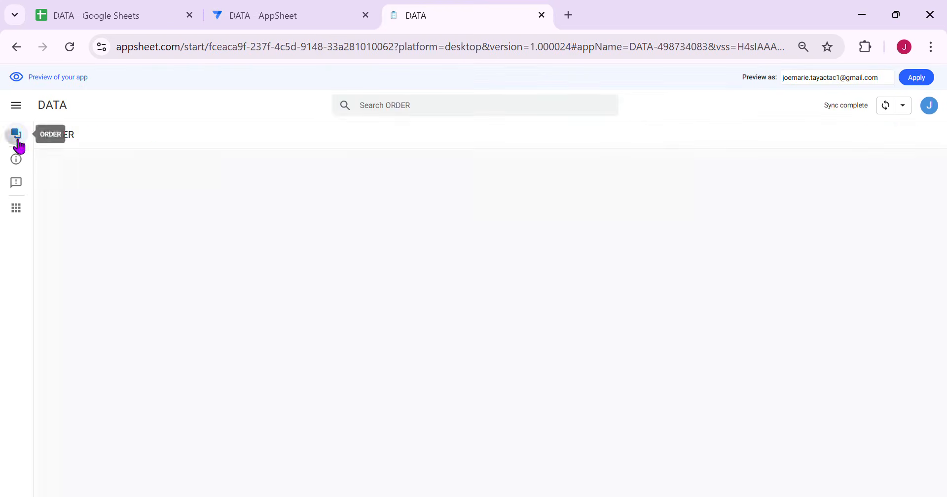
left_click(921, 80)
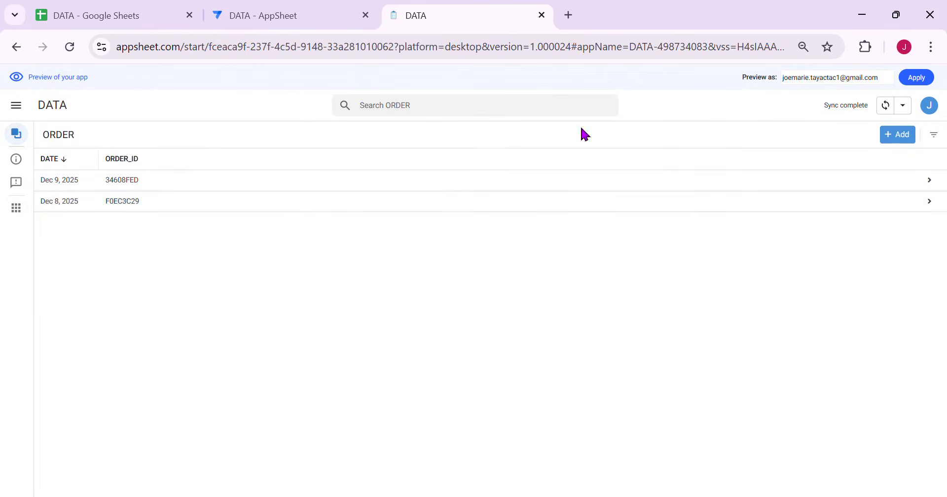
left_click(898, 140)
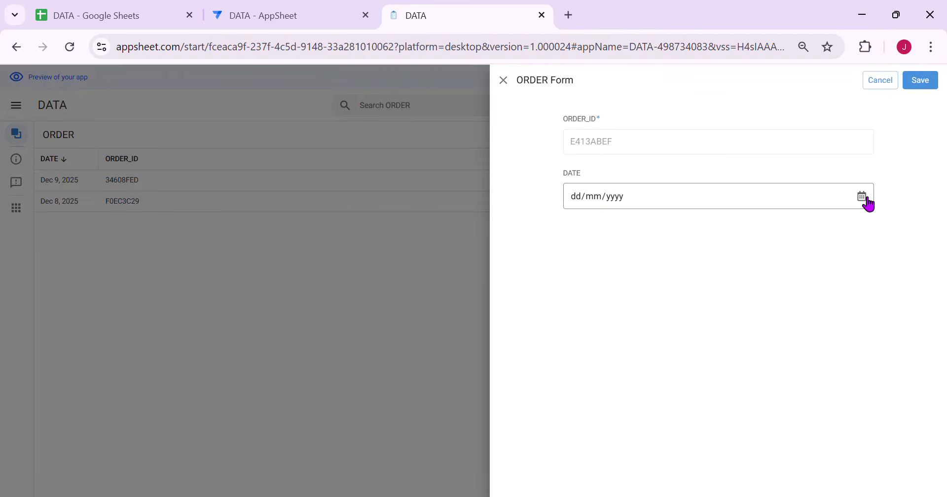
type("01122025")
left_click(926, 83)
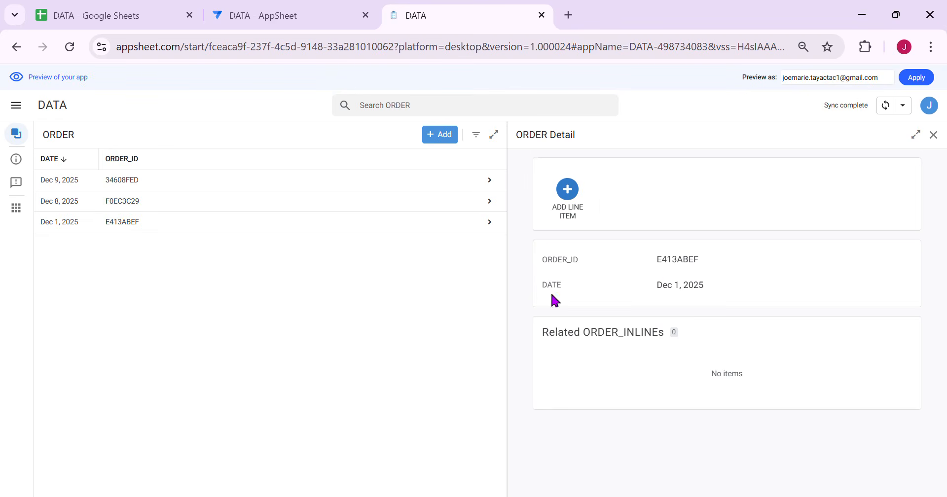
Use ADD LINE ITEM on the new order to save a line for ITEM1 with quantity 3
left_click(568, 189)
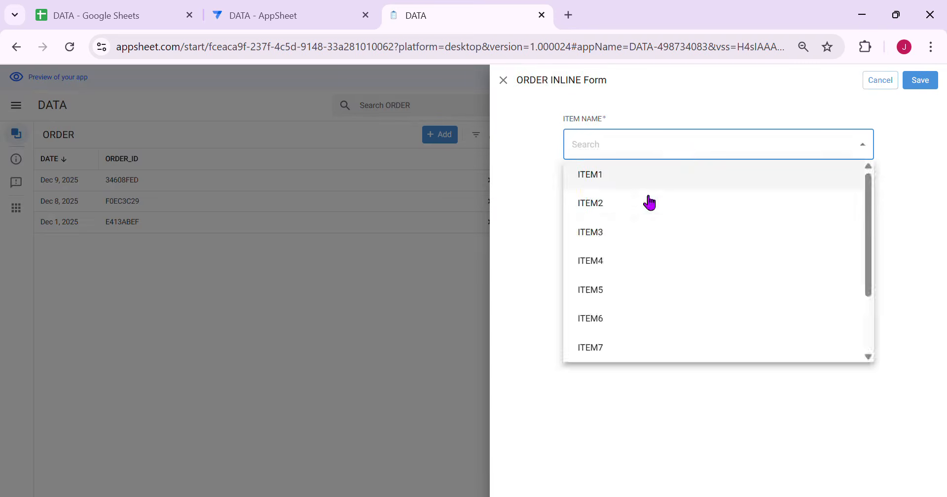
left_click(634, 182)
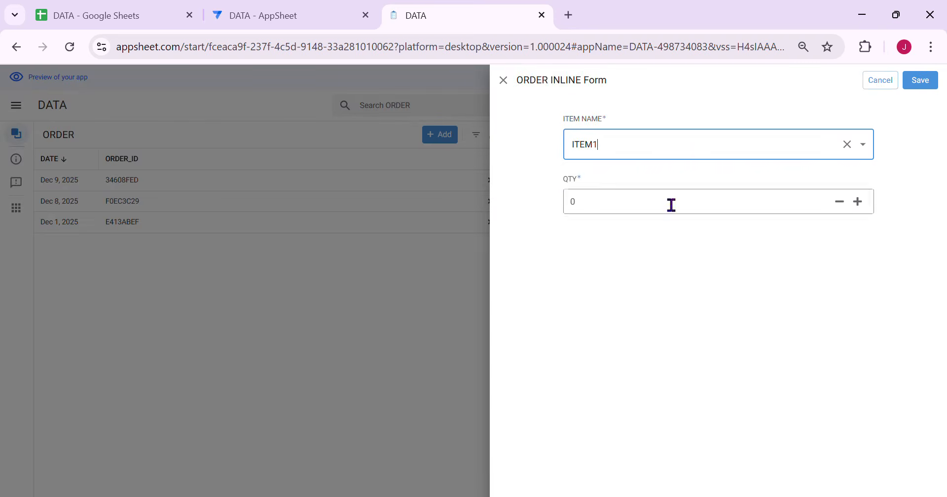
left_click(864, 210)
left_click(932, 85)
Save a second line for ITEM2 with quantity 3 in the reopened line item form
left_click(703, 159)
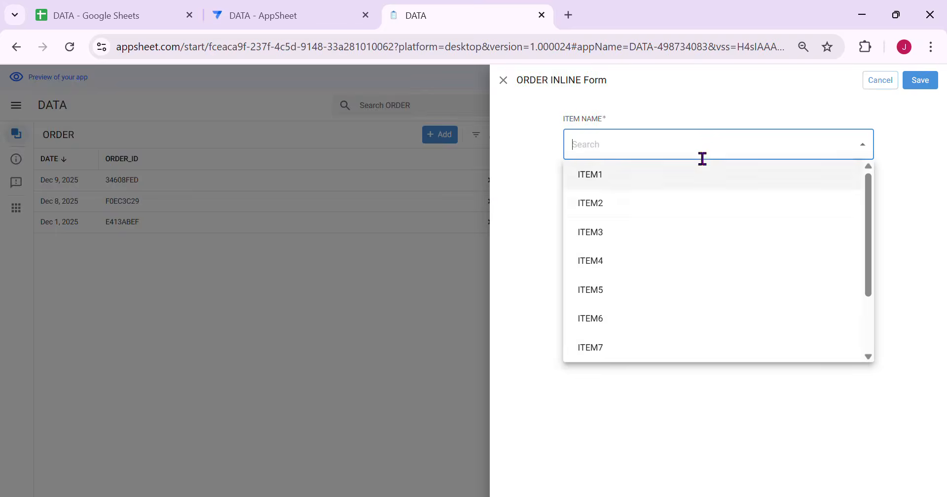
left_click(631, 204)
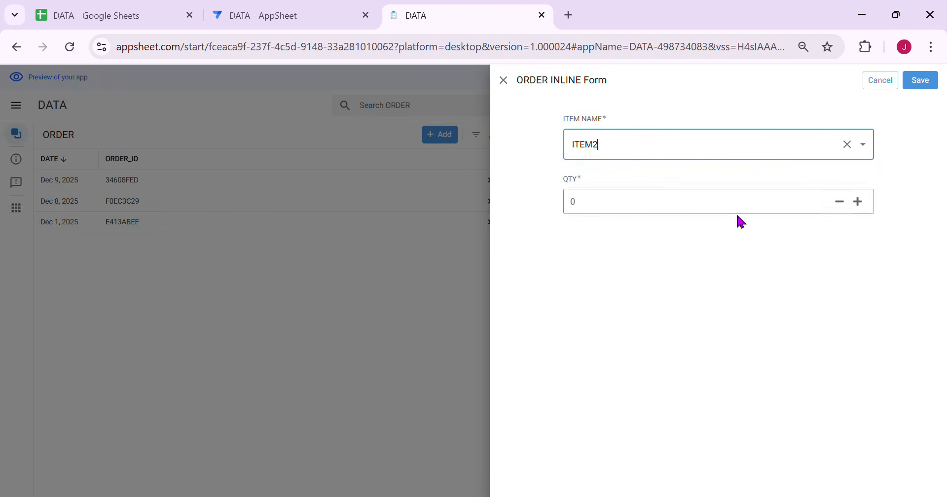
left_click(863, 212)
left_click(932, 86)
Save a third line for ITEM3 with quantity 3, and cancel the form when it reopens
left_click(650, 151)
left_click(612, 232)
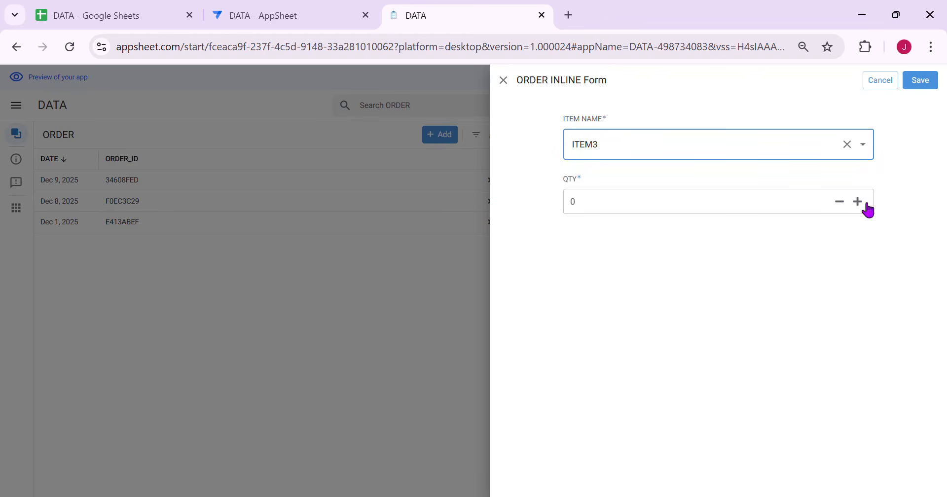
left_click(921, 80)
left_click(889, 89)
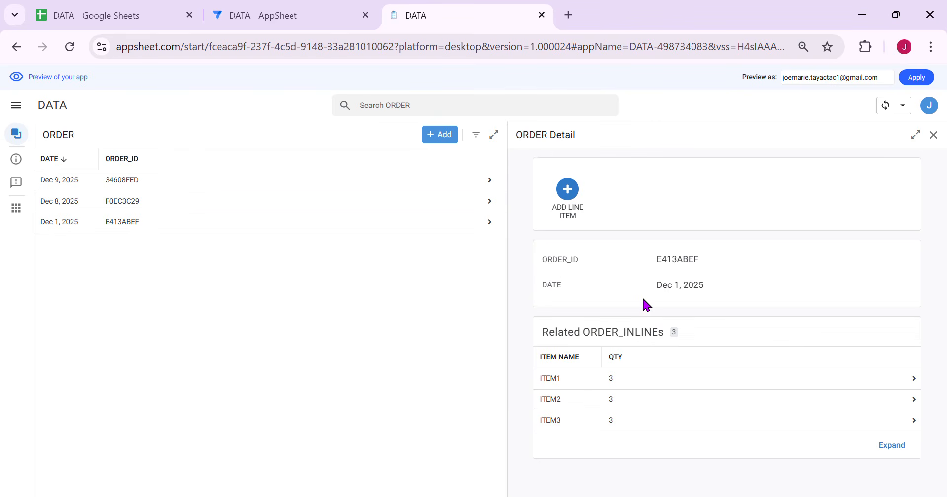
Switch back to the AppSheet editor and sync the ORDER view in the app preview
left_click(364, 25)
left_click(806, 406)
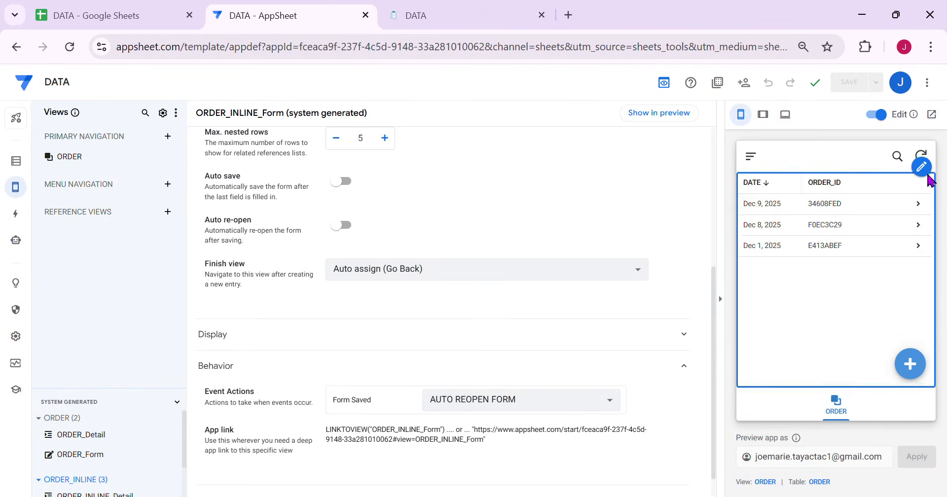
left_click(920, 156)
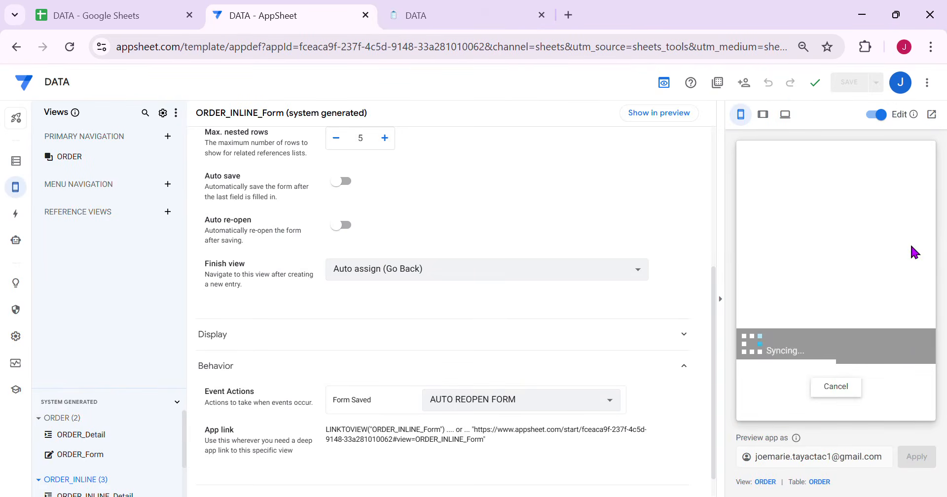
Return to the DATA app tab and add another ITEM2 line with quantity 3 to the 1 December order
left_click(510, 23)
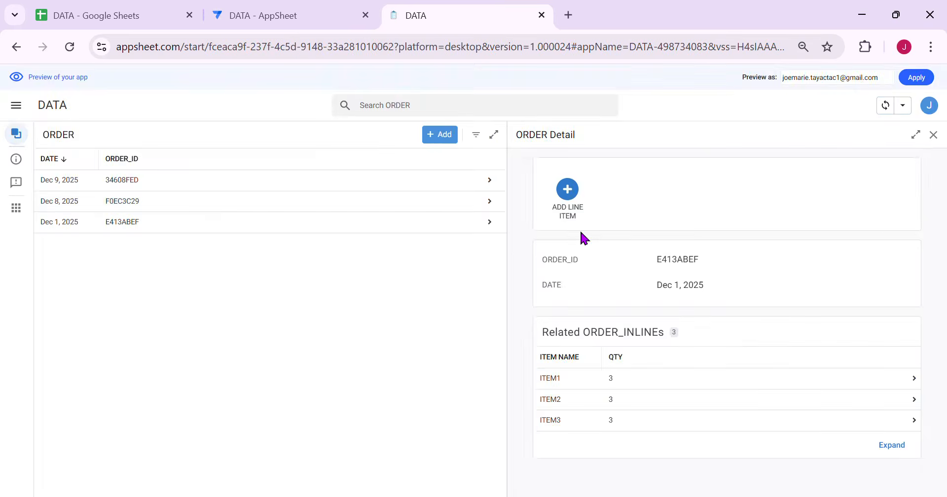
left_click(568, 198)
left_click(608, 157)
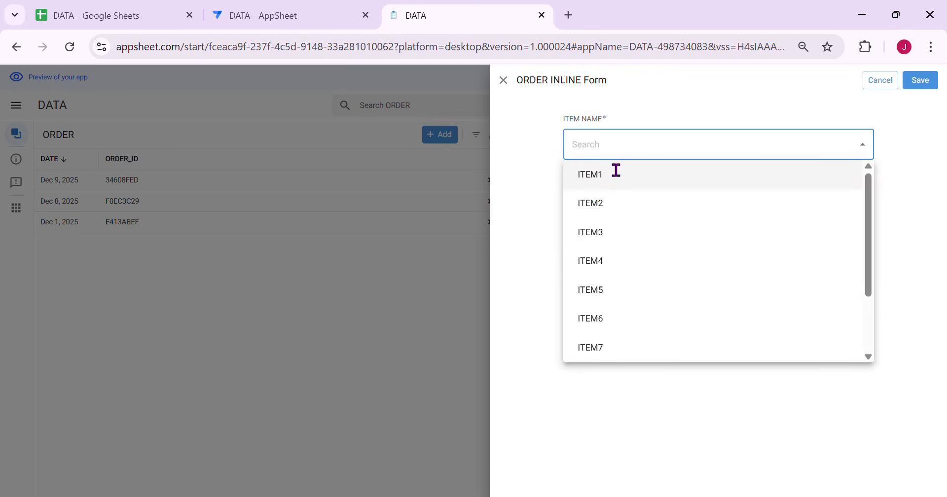
left_click(623, 204)
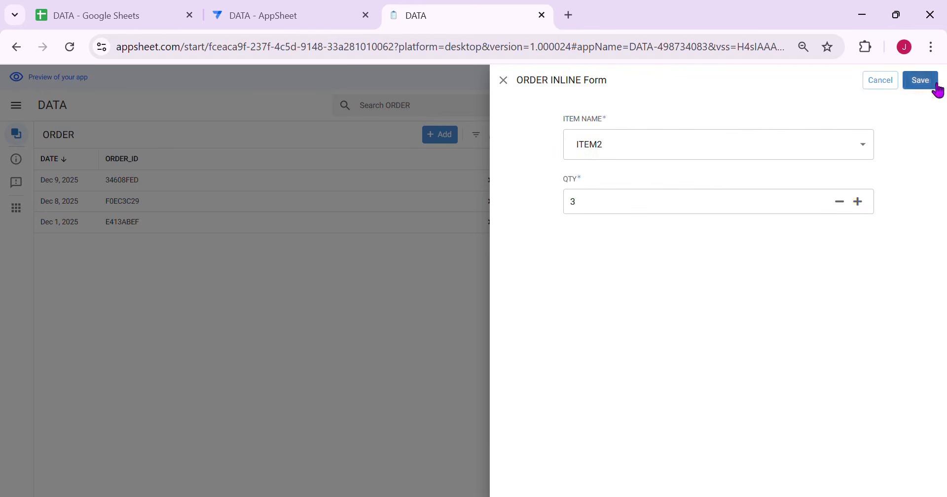
left_click(927, 84)
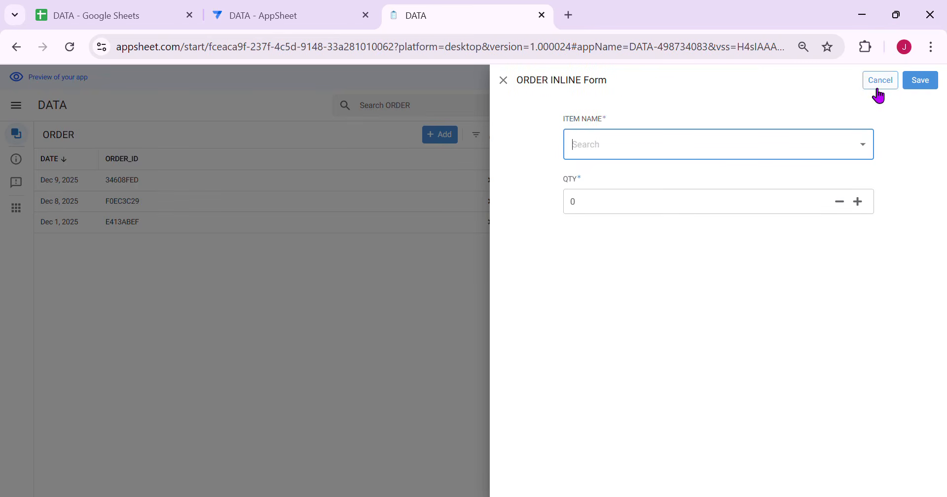
Cancel the reopened line item form, and save a new order dated 5 December 2025 in the AppSheet editor's app preview
left_click(876, 86)
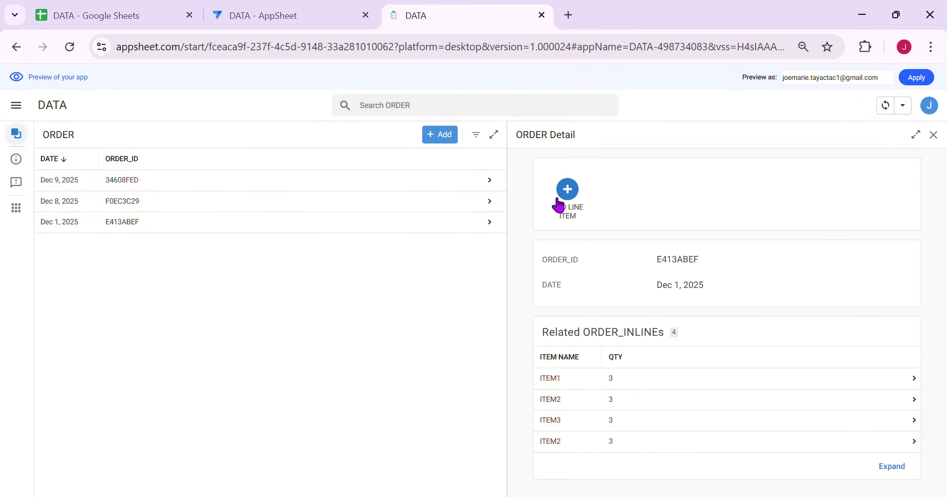
left_click(359, 22)
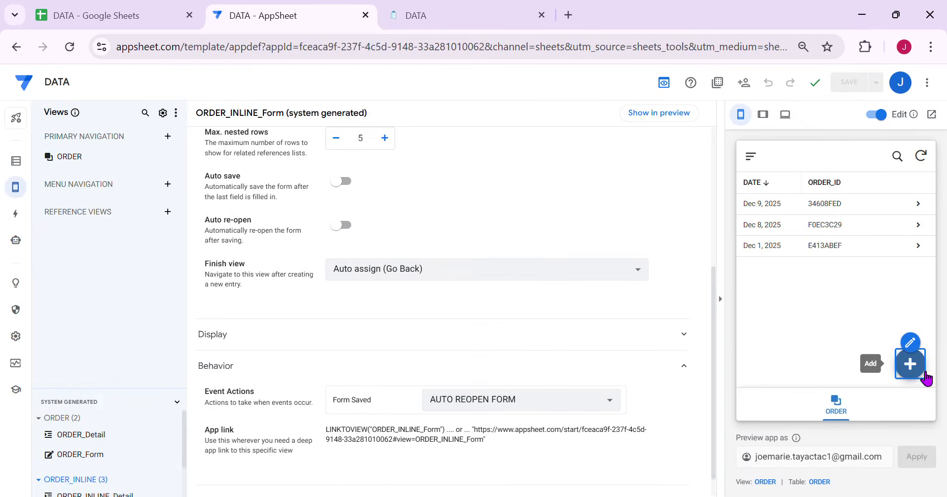
left_click(910, 365)
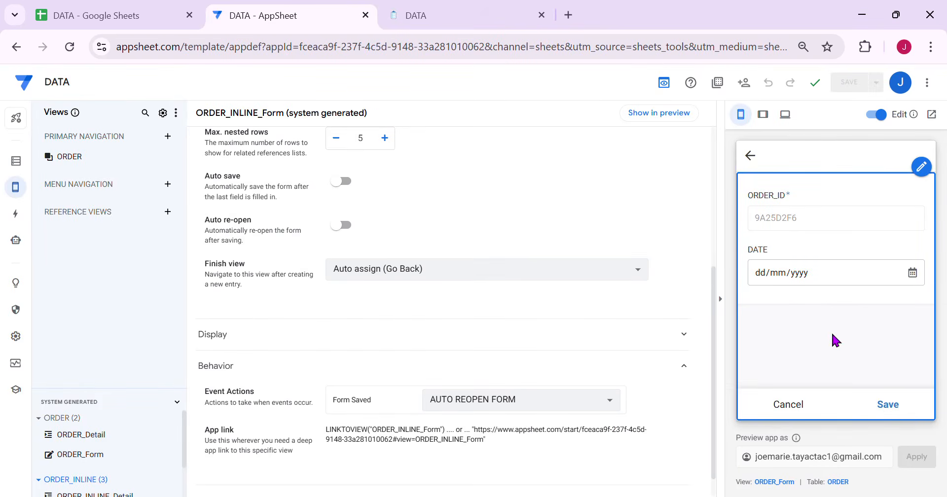
left_click(888, 403)
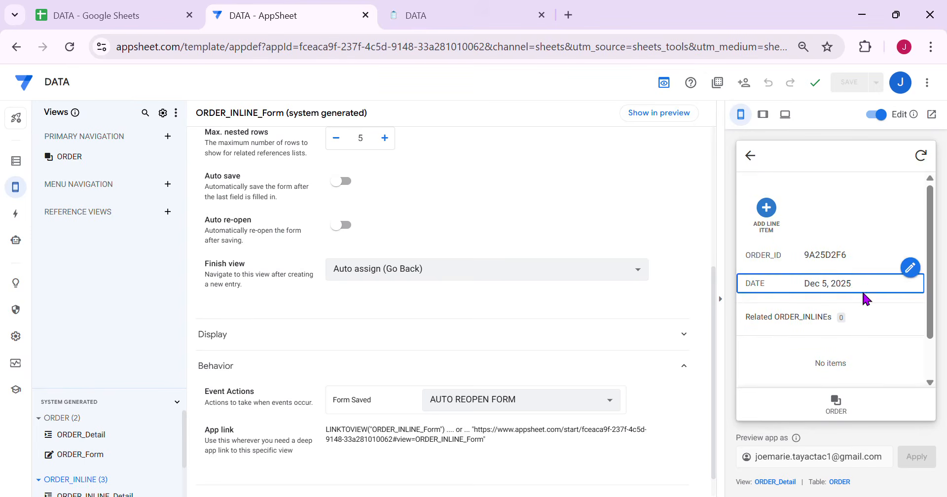
Add a line item for ITEM1 with quantity 3 to the 5 December order and save it
left_click(775, 215)
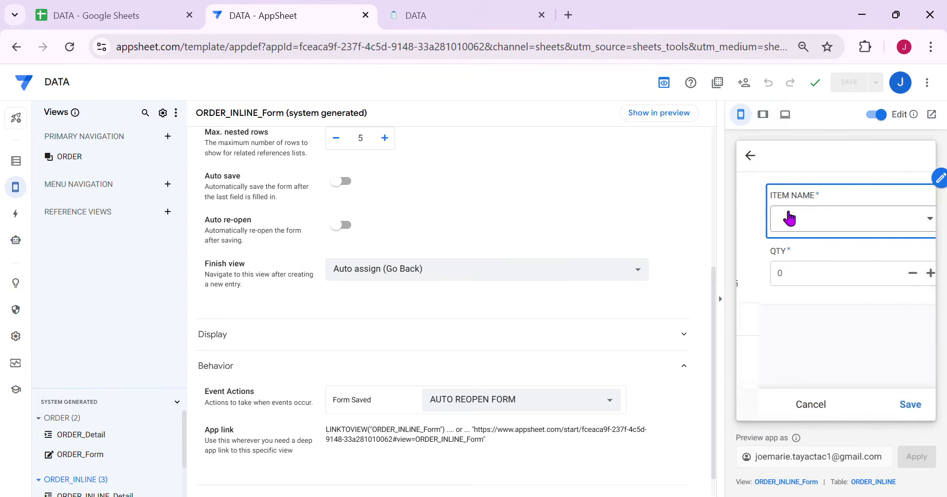
left_click(792, 223)
left_click(789, 211)
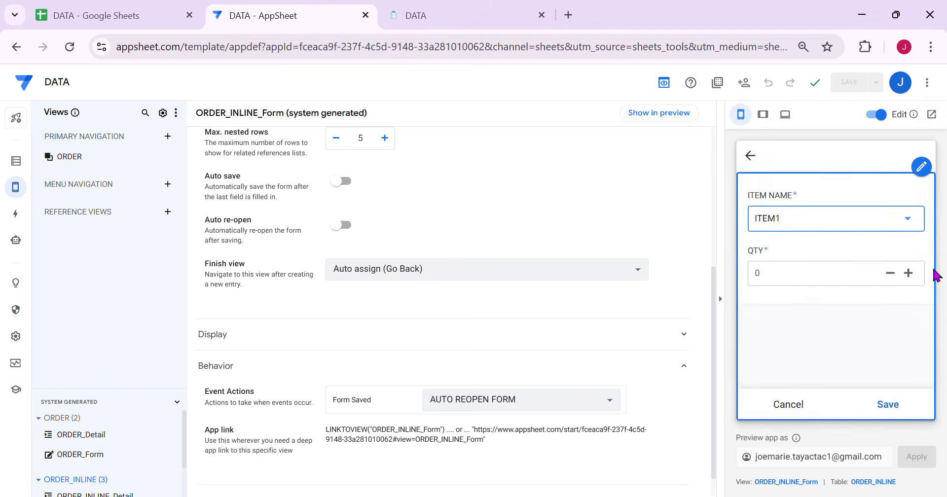
left_click(917, 276)
left_click(890, 406)
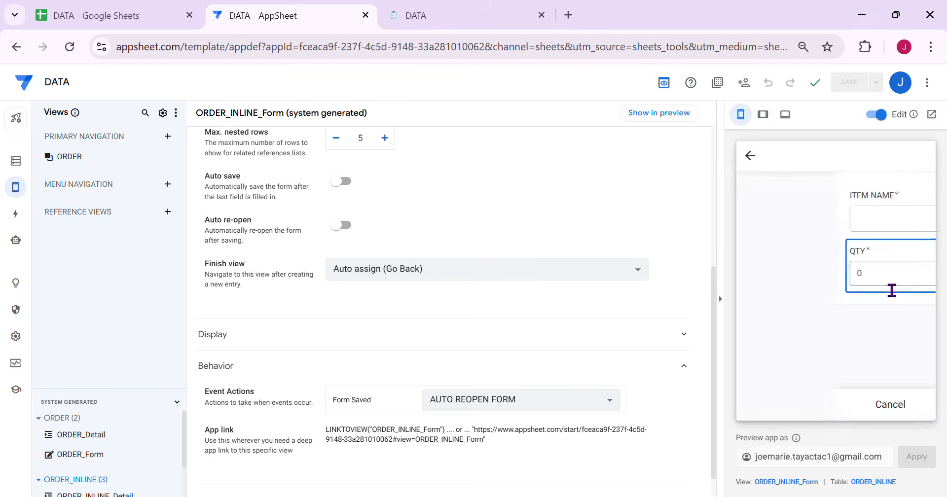
Save a second line for ITEM2 with quantity 2 in the reopened form
left_click(839, 227)
left_click(800, 238)
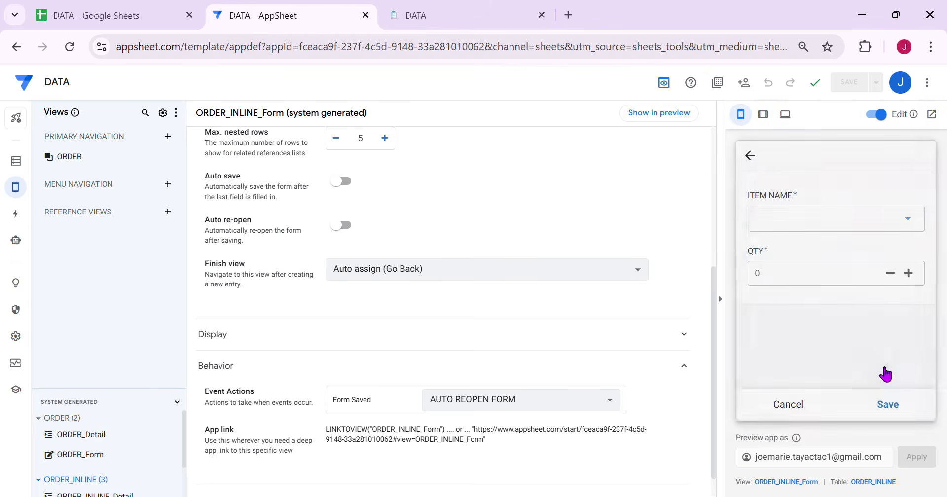
left_click(917, 279)
left_click(917, 279)
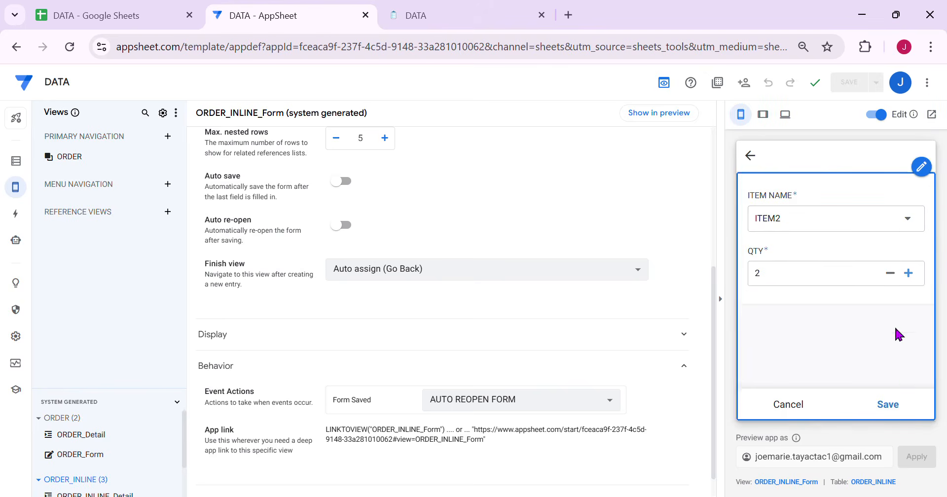
left_click(887, 406)
Save a third line for ITEM3 with quantity 3, and leave the reopened form to view the 5 December order's details
left_click(837, 227)
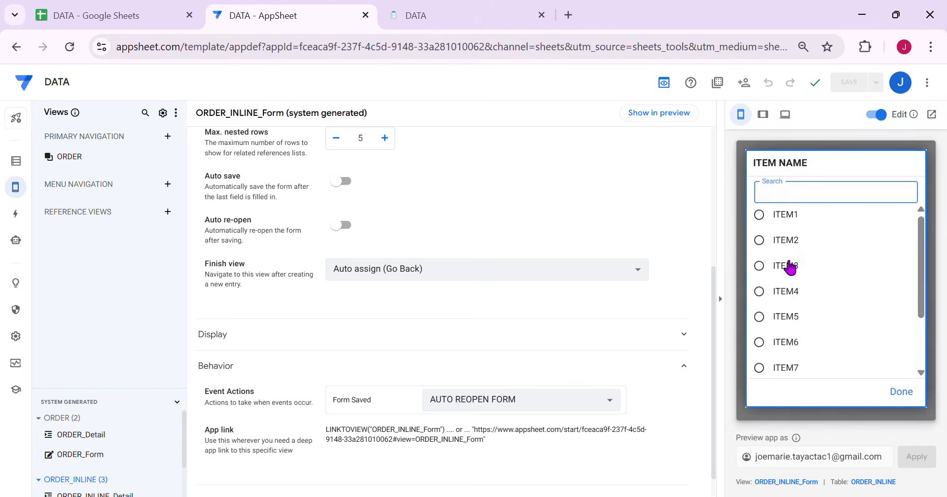
left_click(790, 267)
left_click(909, 273)
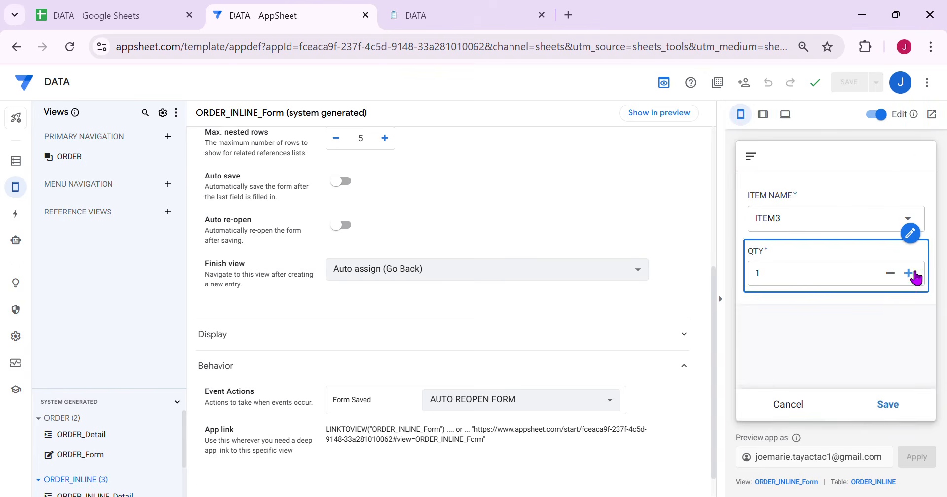
left_click(908, 273)
left_click(908, 273)
left_click(894, 408)
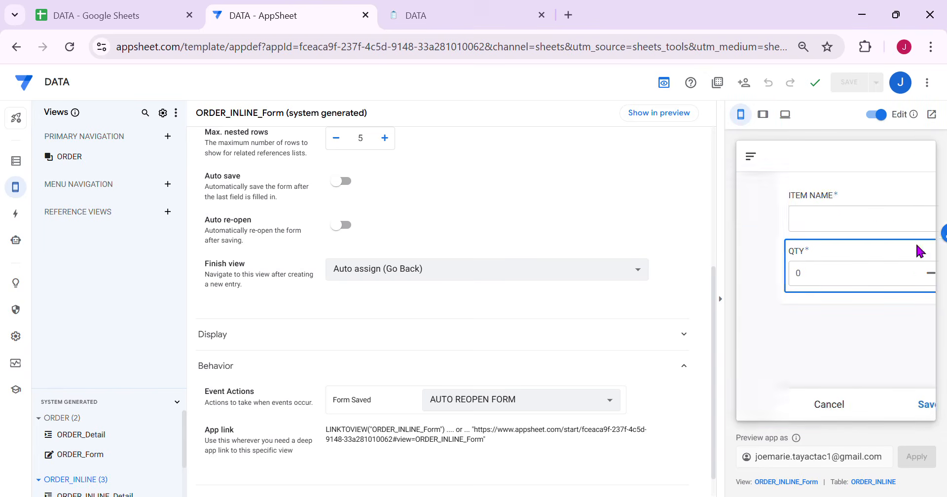
left_click(788, 408)
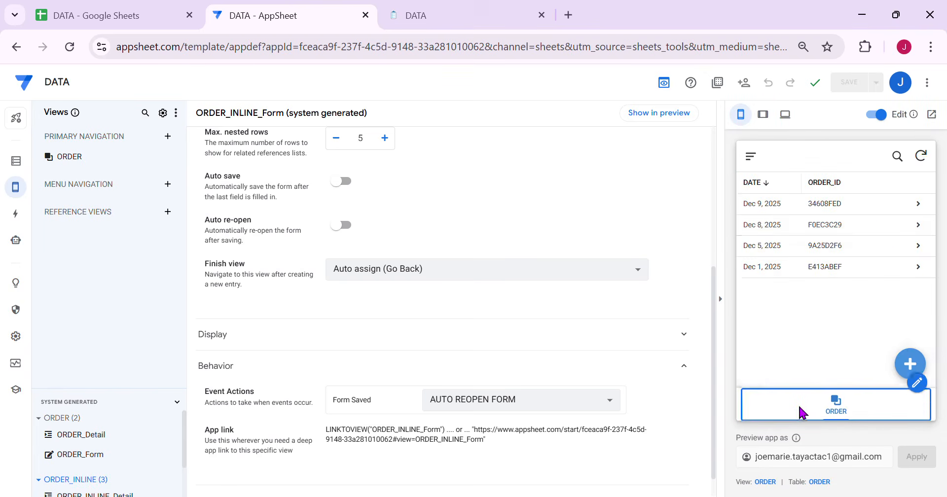
left_click(815, 245)
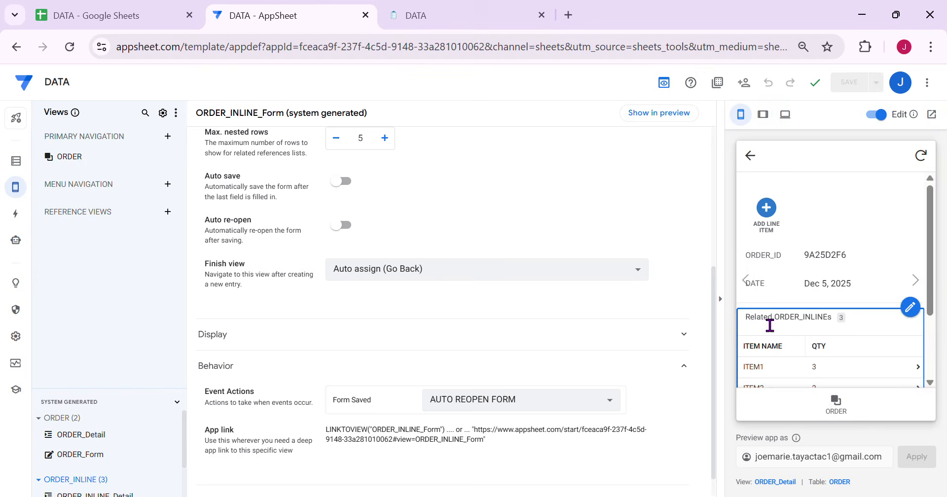
Switch to the DATA spreadsheet in Google Sheets and insert a column after QTY in the ORDER_INLINE sheet
left_click(140, 23)
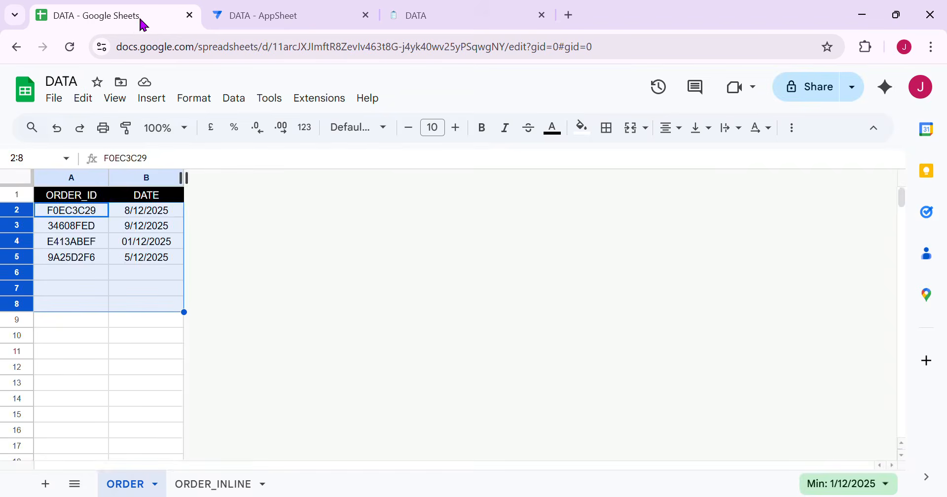
left_click(218, 488)
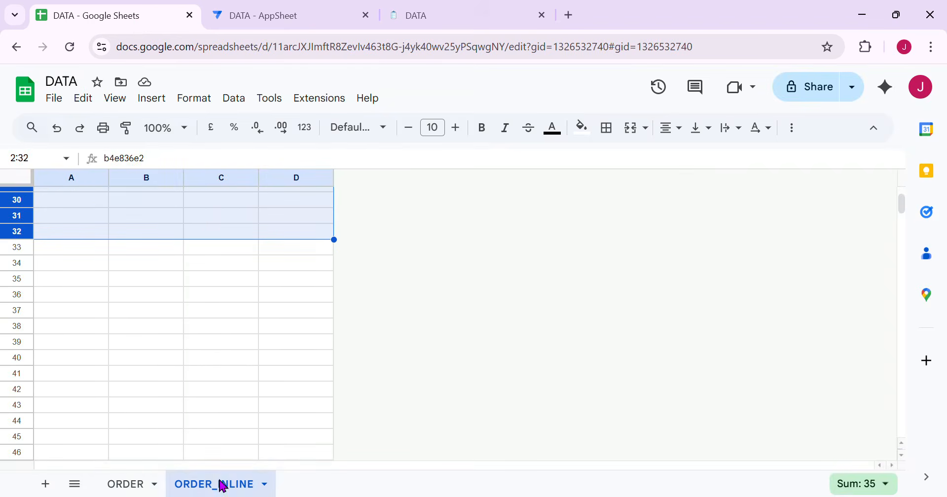
scroll(253, 339, "up", 5)
left_click(230, 285)
scroll(254, 313, "up", 5)
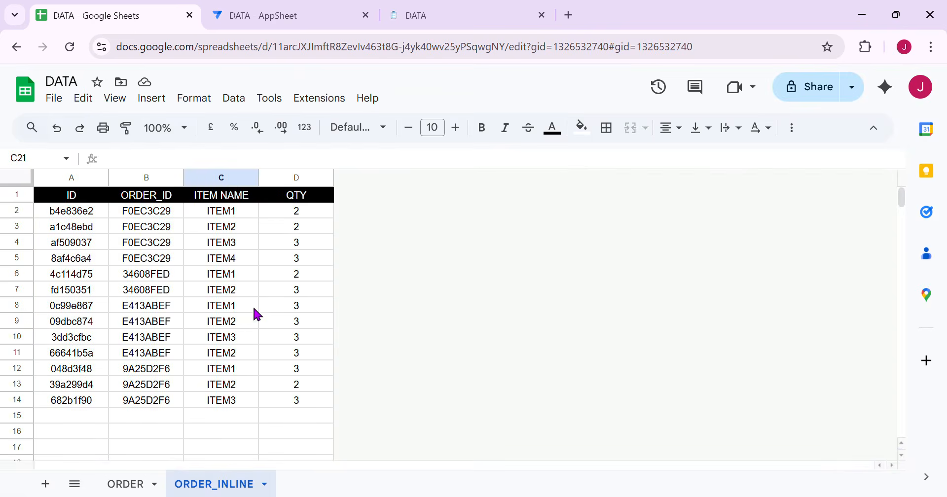
left_click(296, 178)
right_click(304, 180)
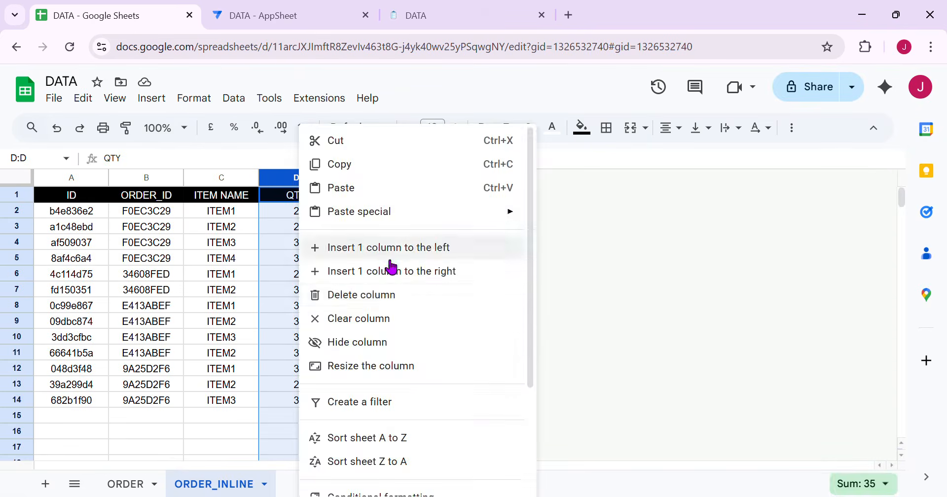
left_click(404, 271)
left_click(409, 305)
Enter the header REOPEN FORM in cell E1 and widen column E to fit it
left_click(372, 199)
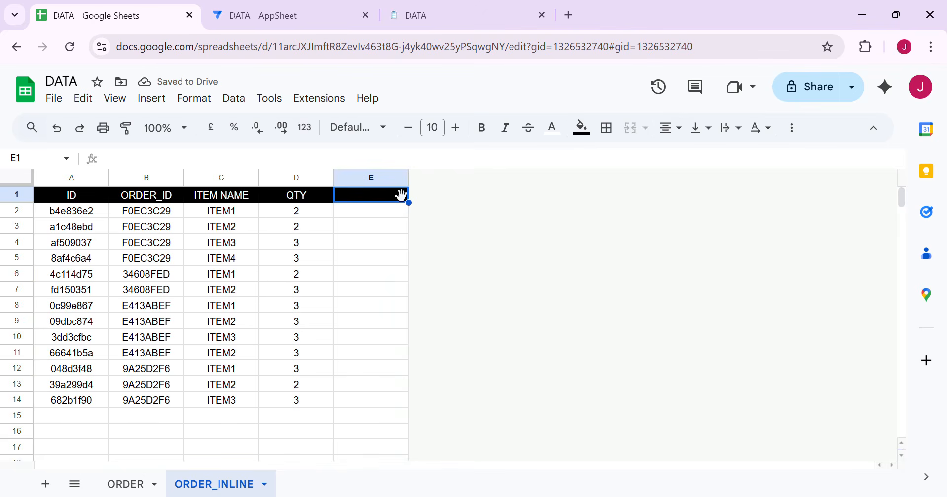
type("REOPEM")
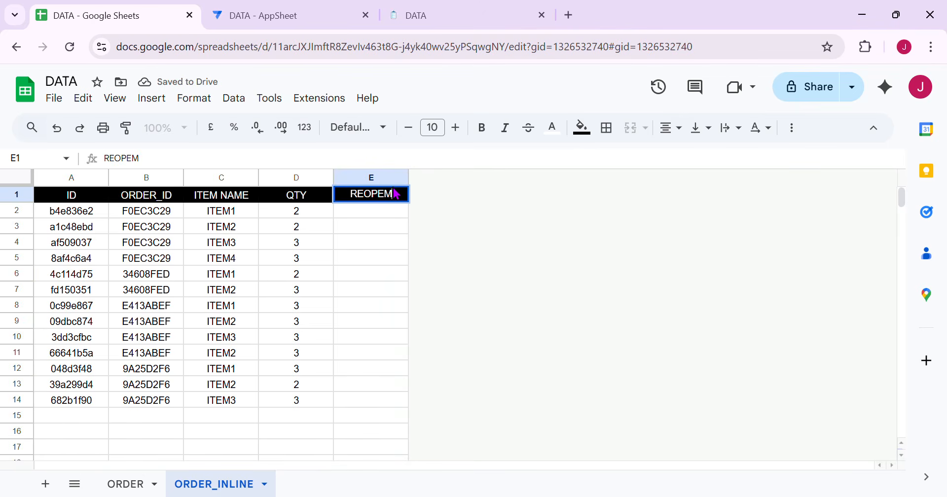
key("BackSpace")
type("N FRO")
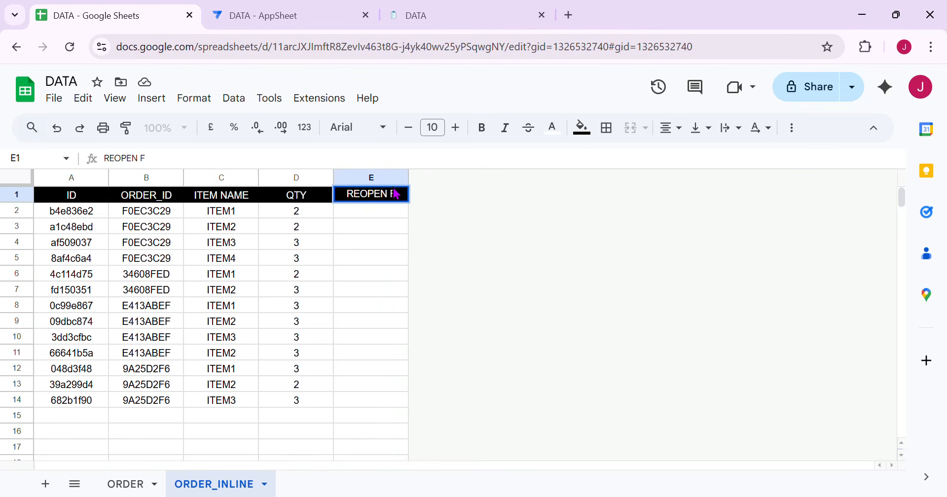
key("BackSpace")
key("BackSpace")
type("ORM")
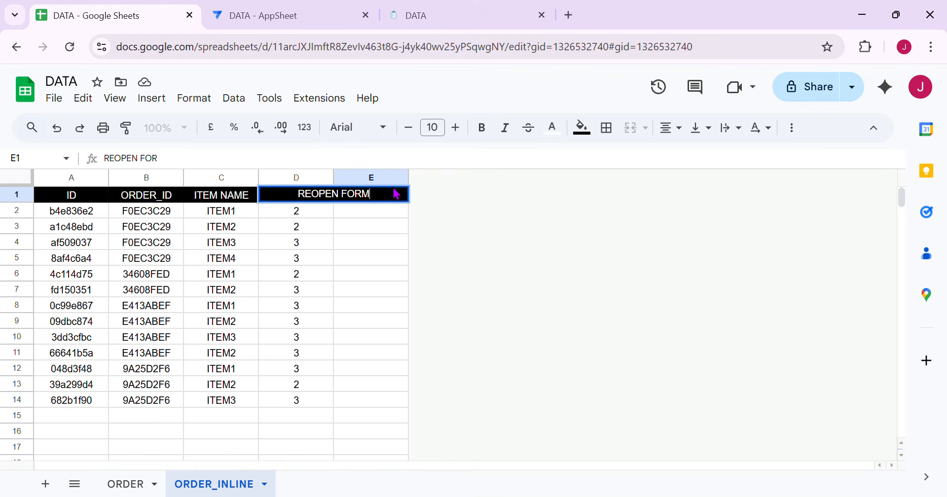
left_click(391, 244)
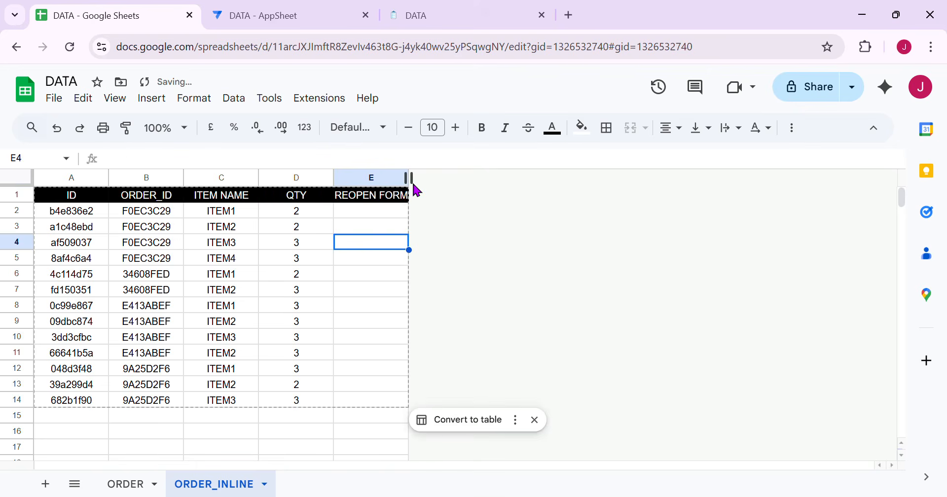
left_click_drag(409, 180, 442, 223)
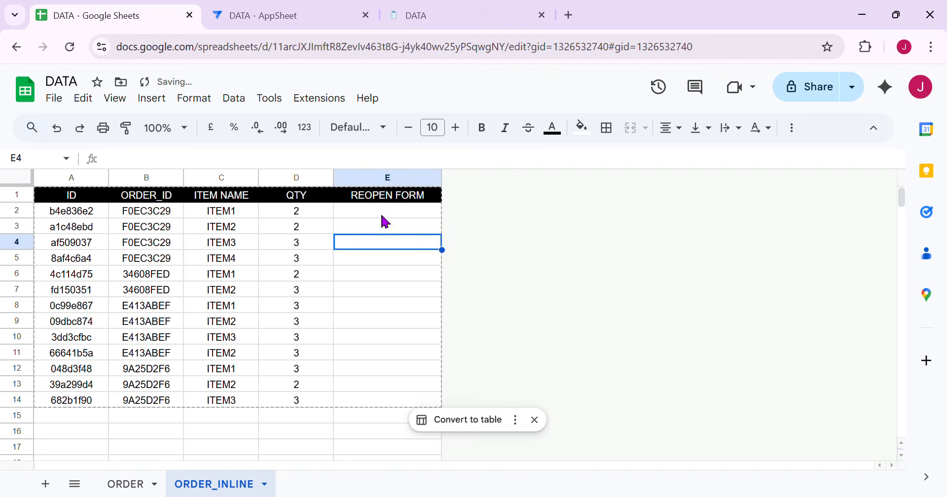
Switch back to the AppSheet editor and regenerate the ORDER_INLINE table's column schema
left_click(295, 14)
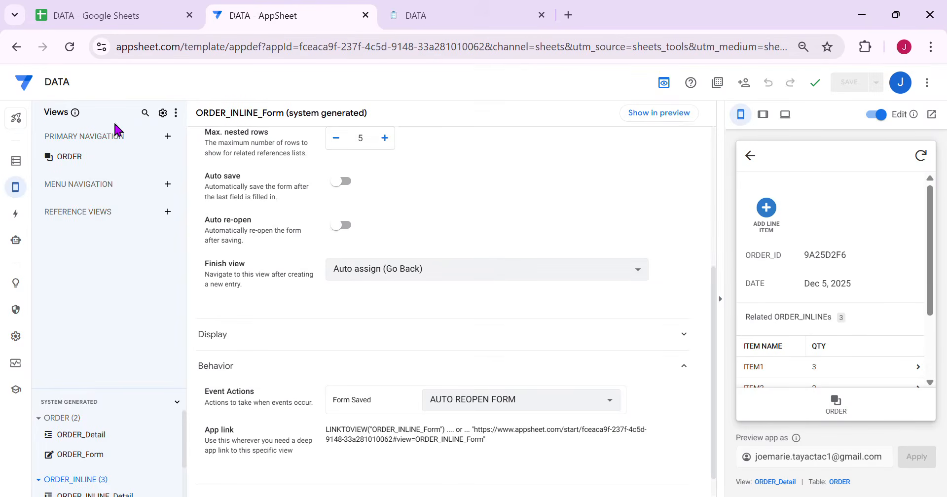
left_click(26, 164)
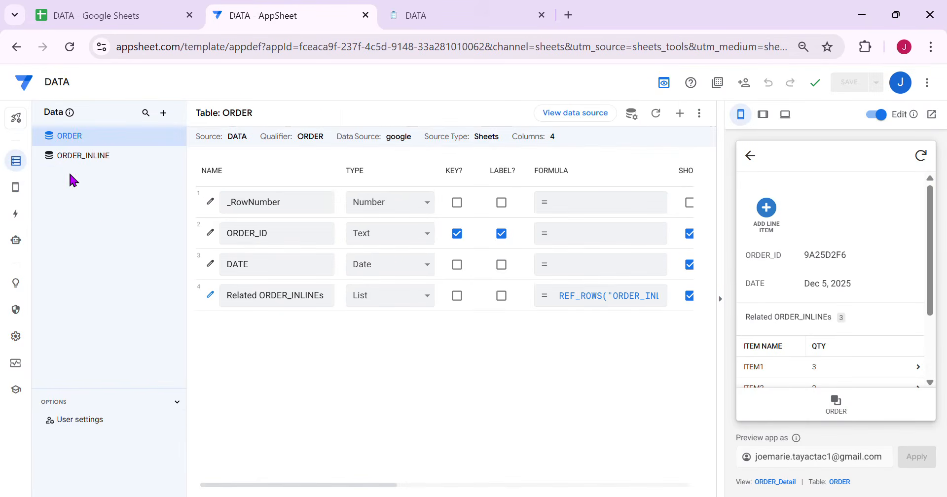
left_click(80, 157)
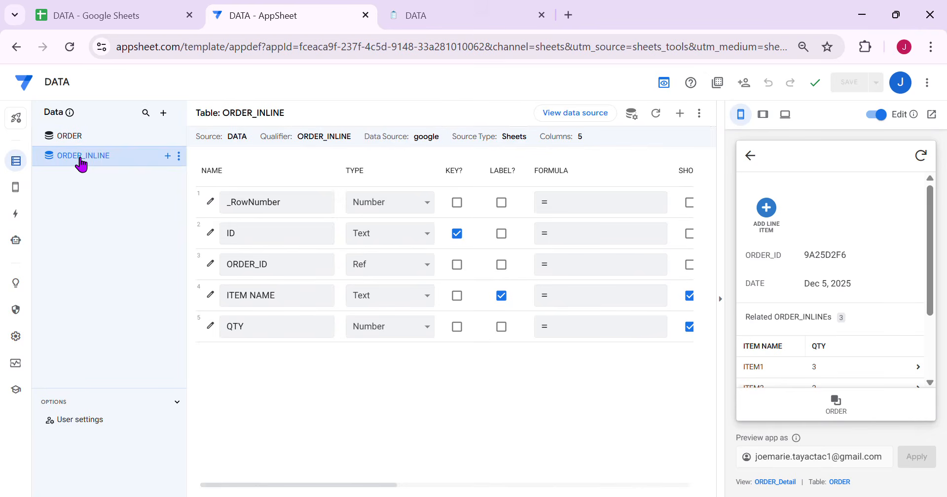
left_click(656, 118)
left_click(617, 177)
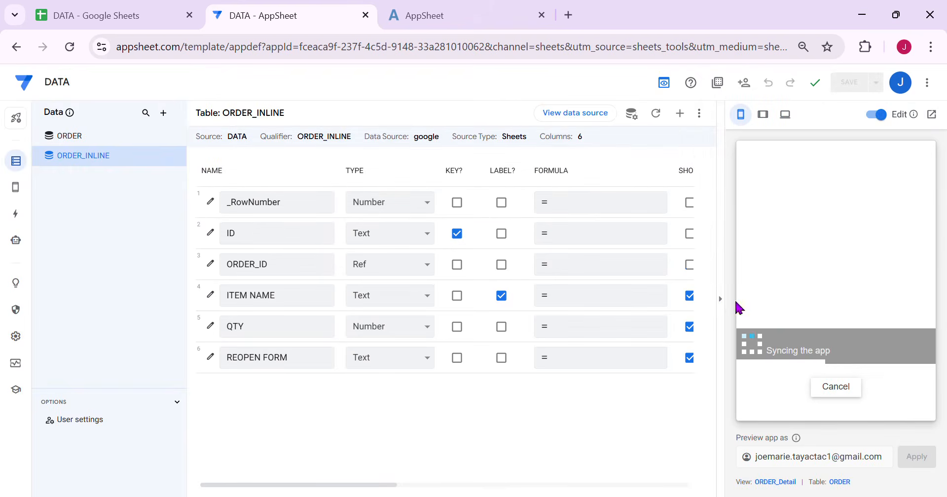
Collapse the app preview, and set the REOPEN FORM column's type to Enum with the Buttons input mode
left_click(723, 300)
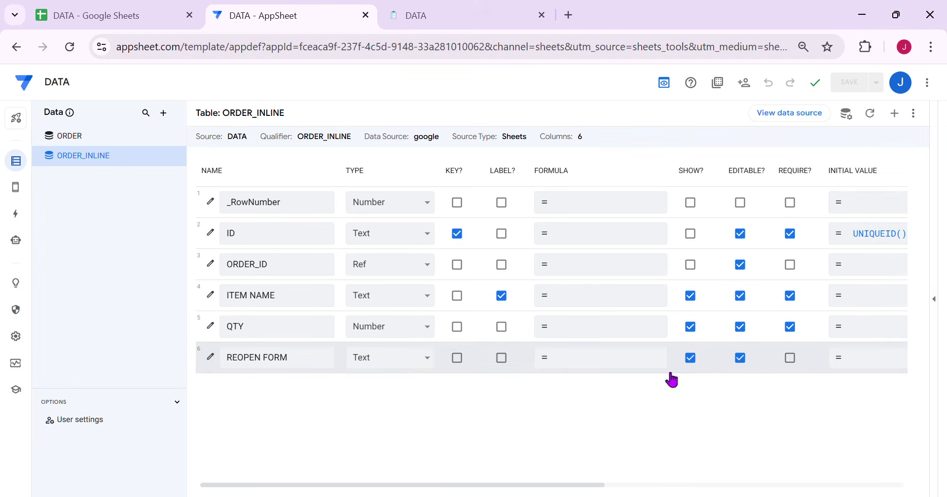
left_click(211, 357)
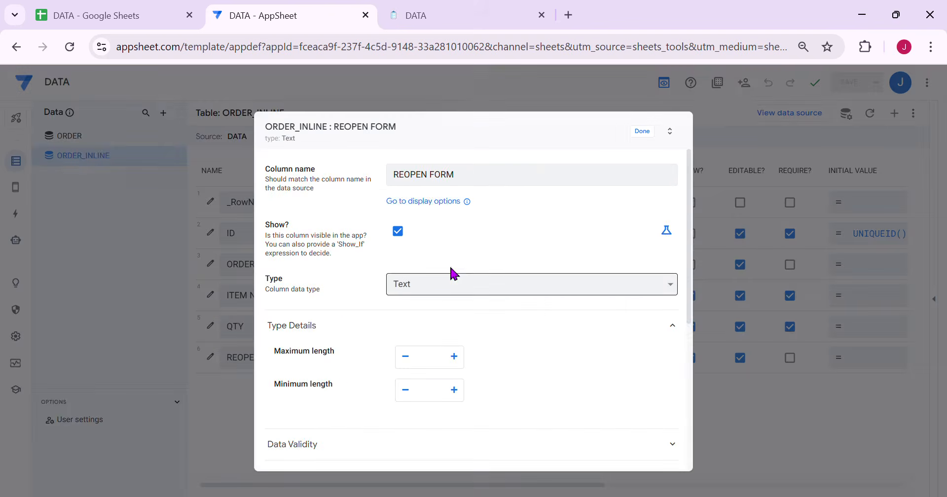
left_click(463, 285)
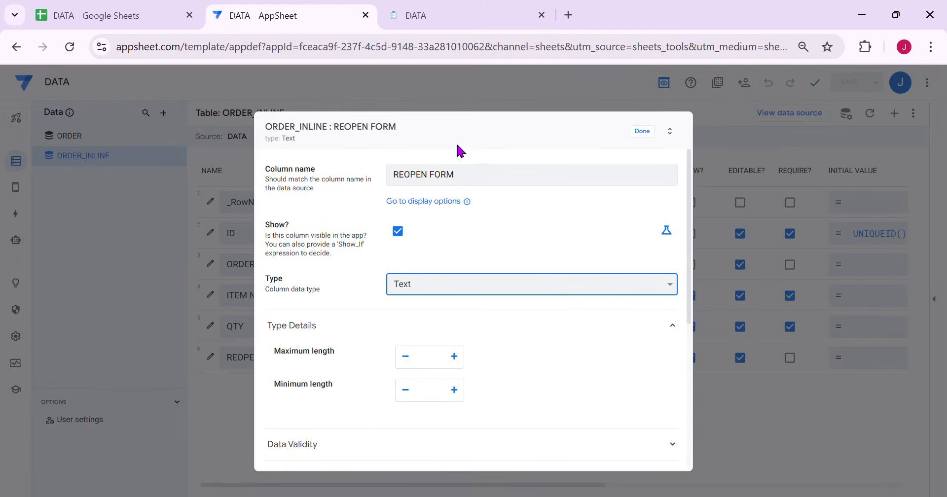
type("Enum")
scroll(540, 355, "down", 4)
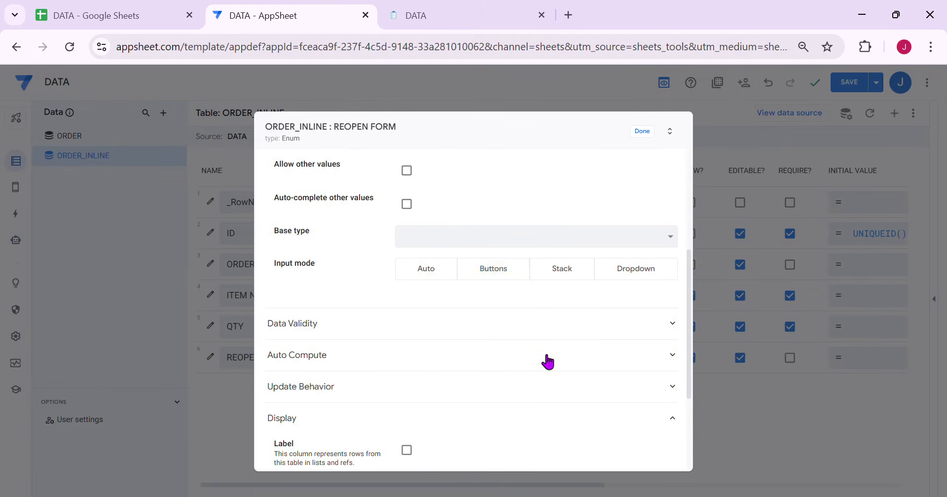
left_click(503, 280)
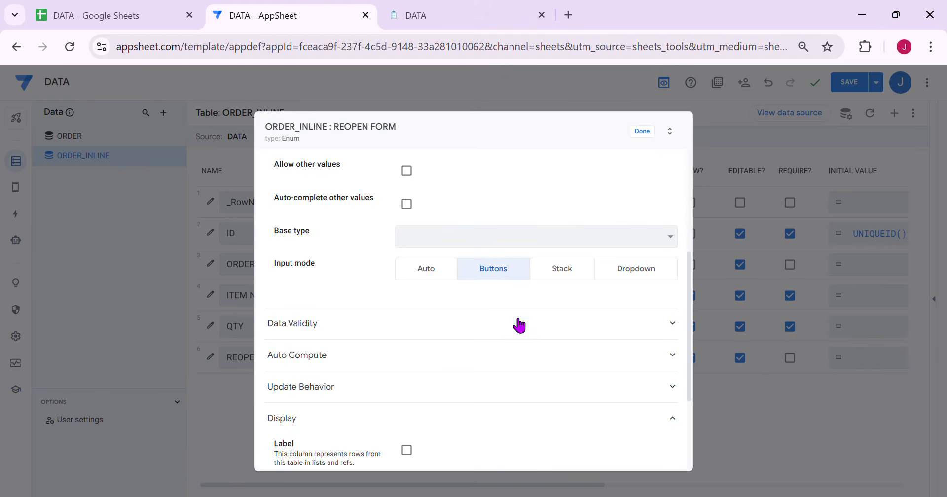
Make the REOPEN FORM column required in its data validity settings
left_click(365, 326)
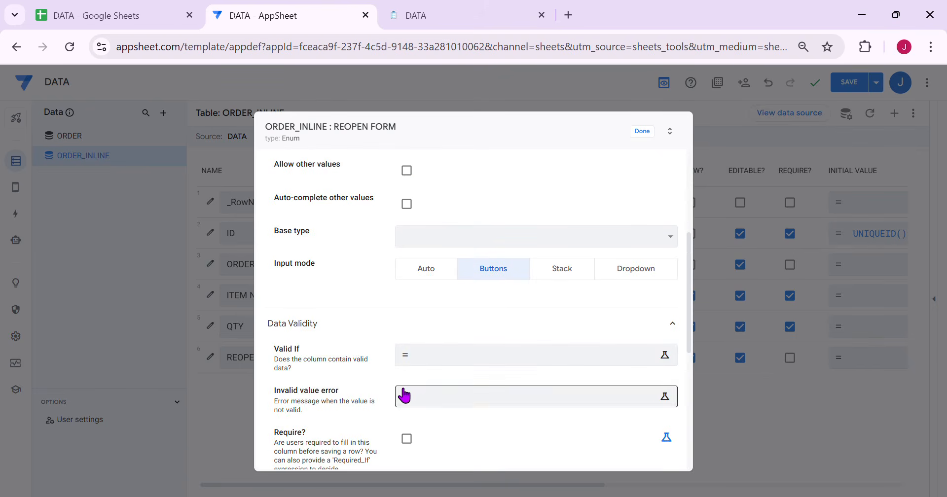
left_click(409, 439)
scroll(414, 396, "down", 3)
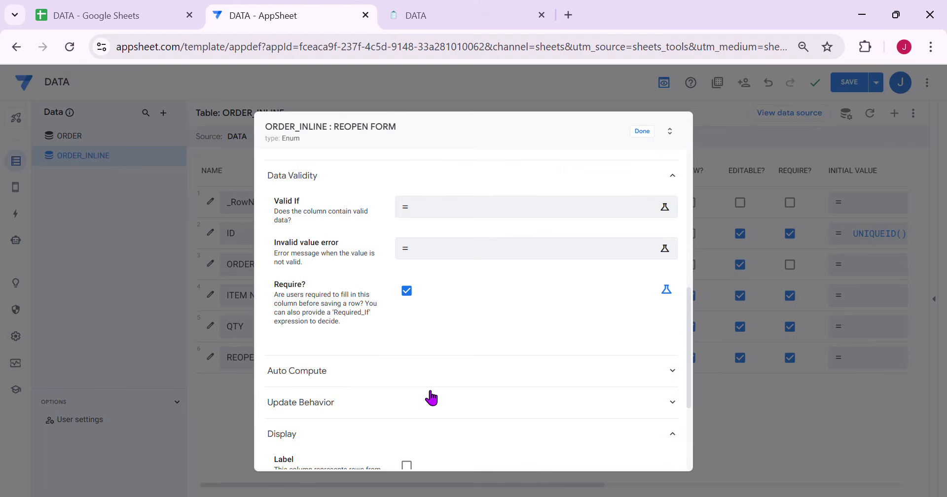
Set the REOPEN FORM column's initial value formula to "YES"
left_click(431, 391)
left_click(471, 444)
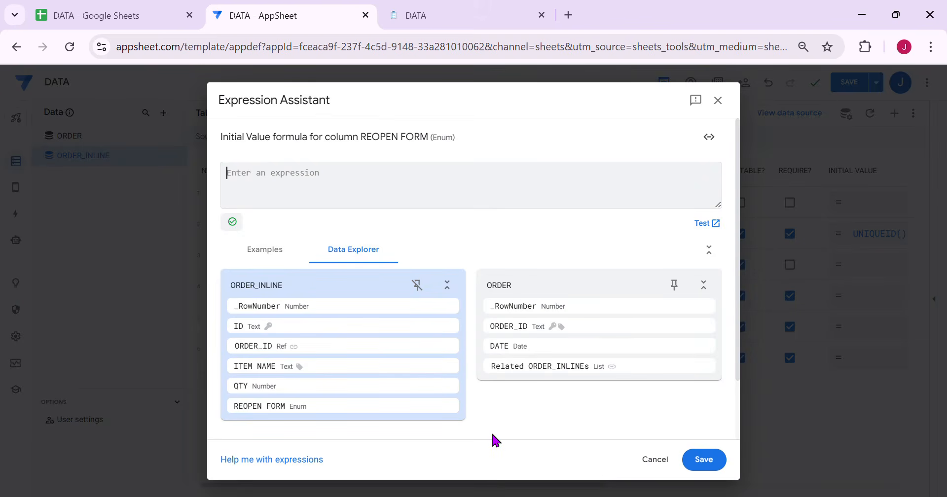
type("\"\"")
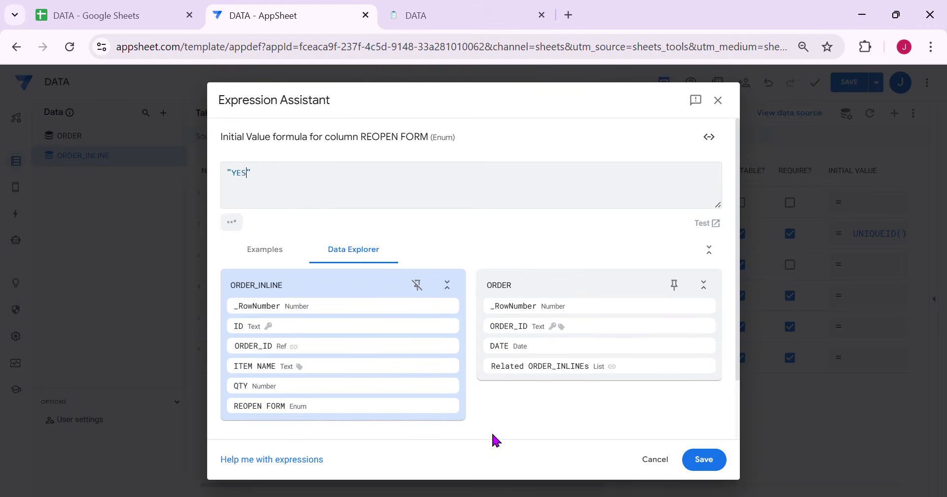
left_click(718, 459)
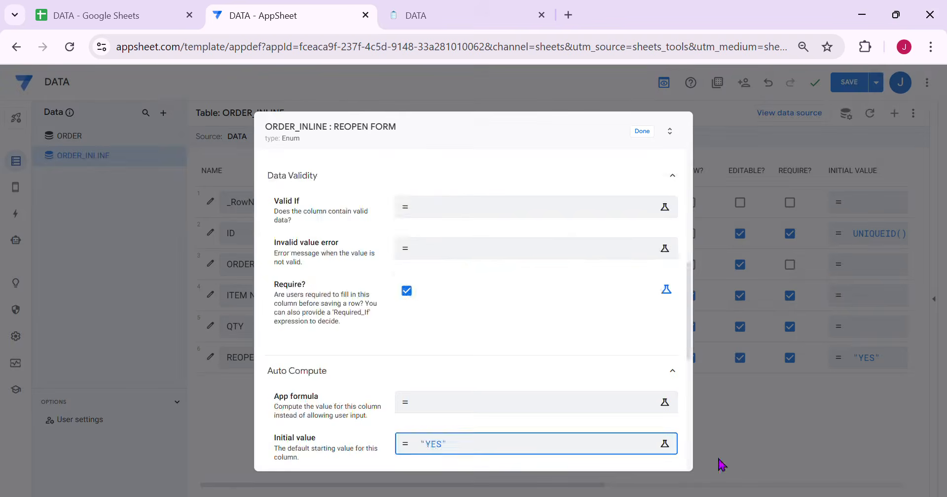
Add YES and NO as the REOPEN FORM column's Enum values, and save the app
scroll(574, 327, "up", 8)
left_click(414, 358)
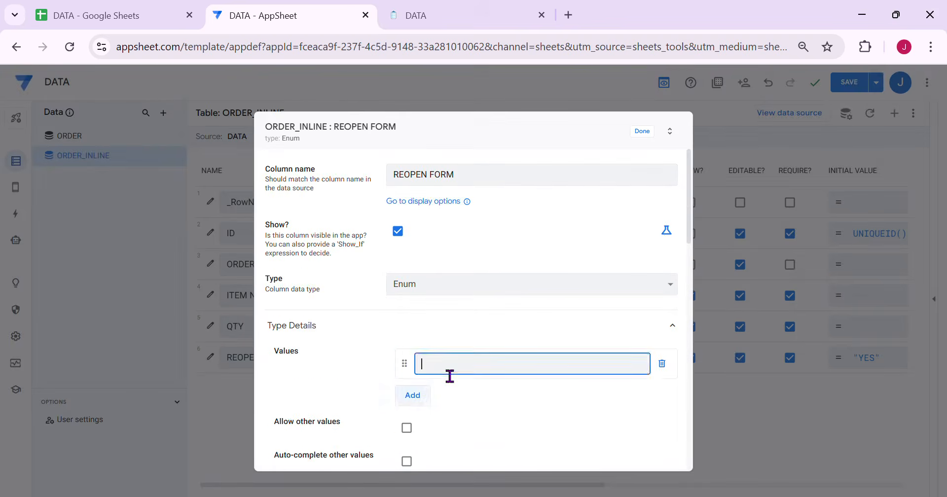
left_click(421, 397)
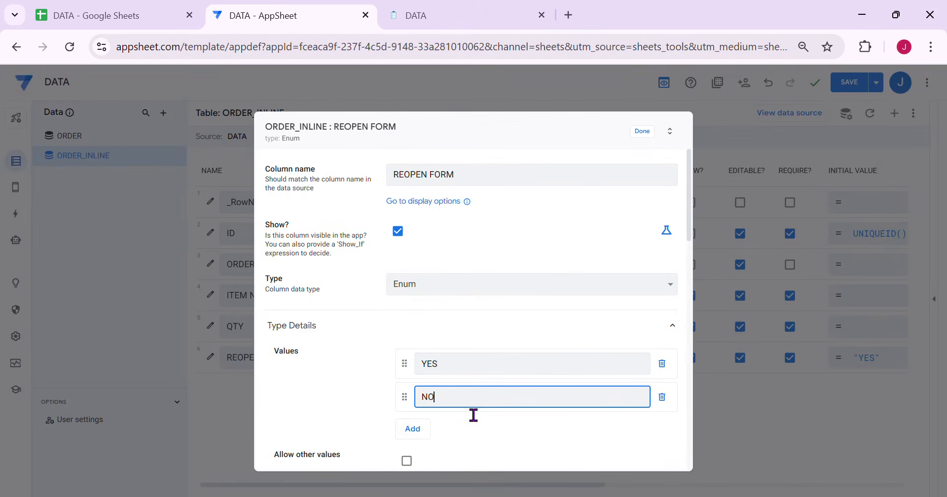
left_click(642, 132)
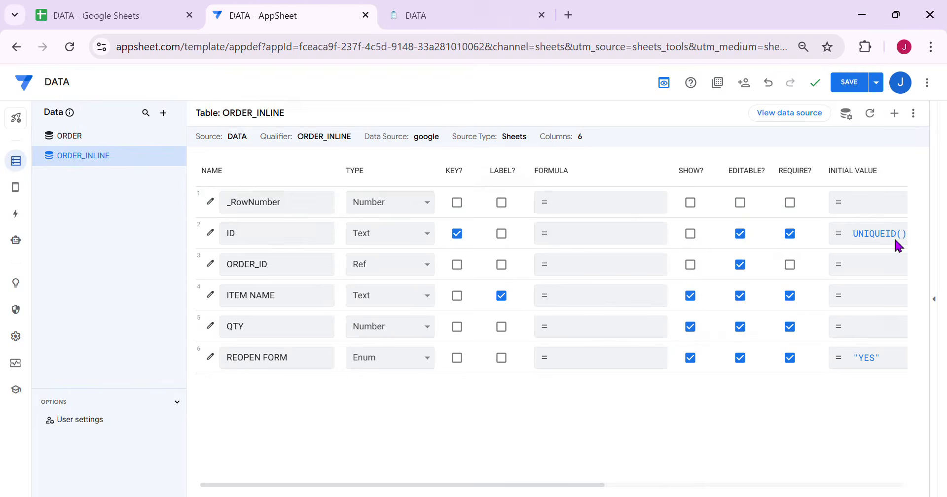
left_click(850, 84)
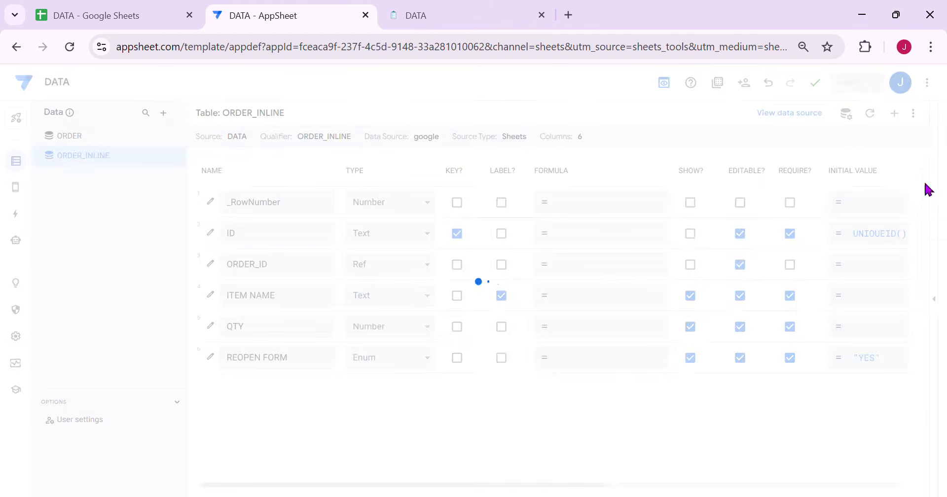
Display a new line item form in the app preview, and open the AUTO REOPEN FORM action from ORDER_INLINE_Form's Form Saved event
left_click(937, 303)
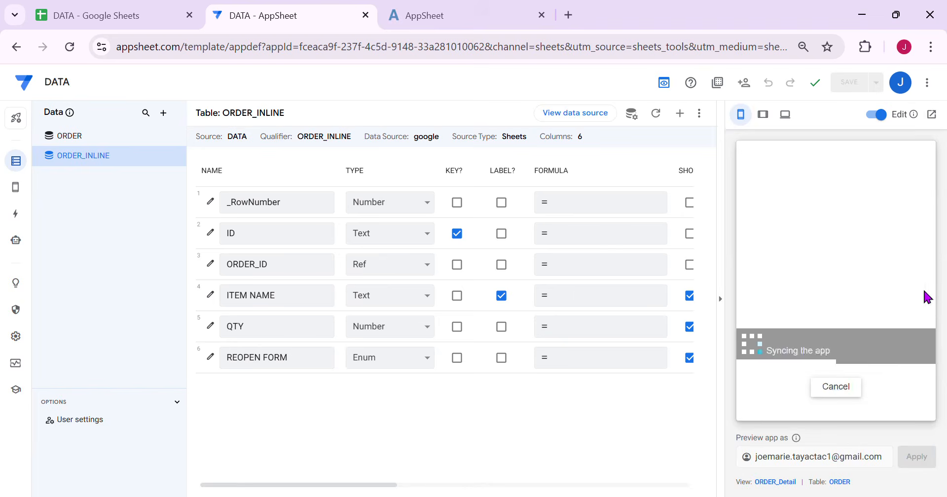
left_click(767, 226)
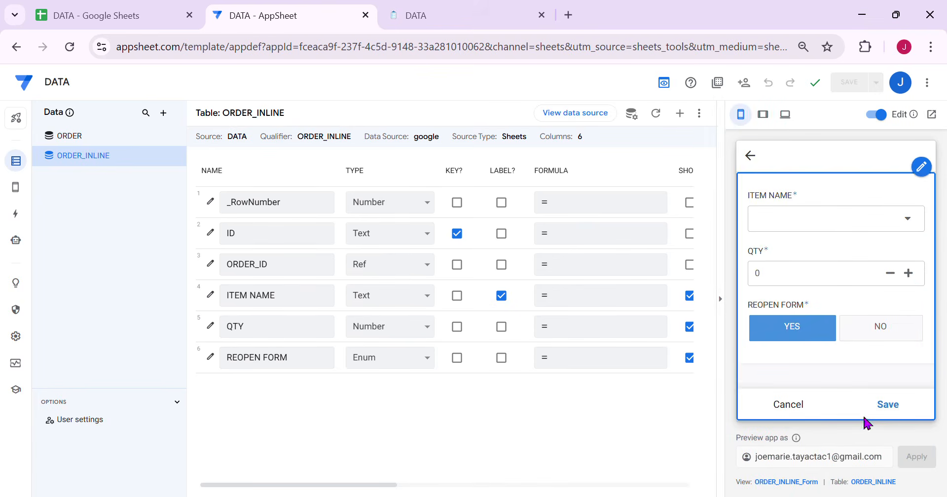
left_click(804, 482)
scroll(617, 313, "down", 3)
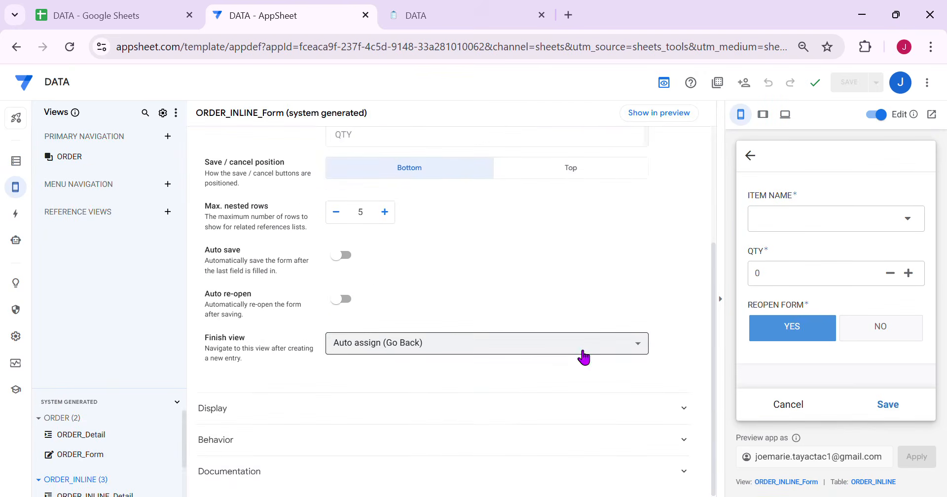
left_click(401, 439)
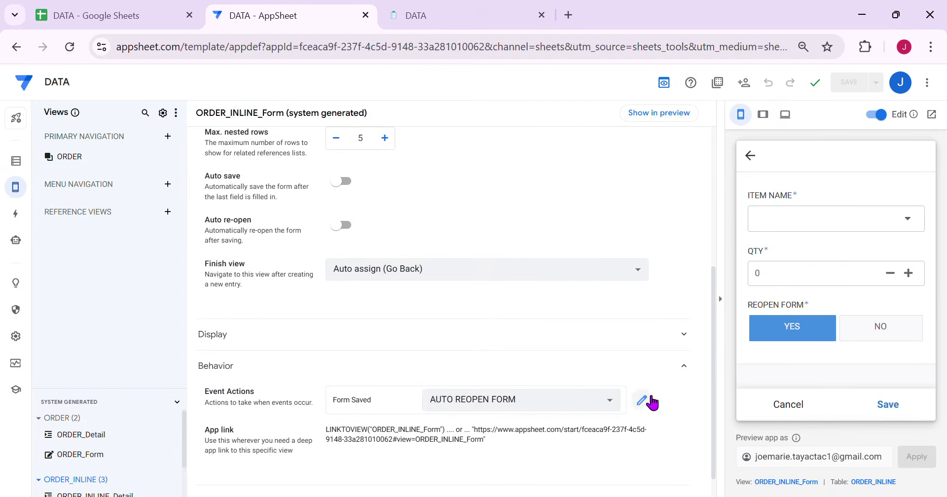
left_click(647, 401)
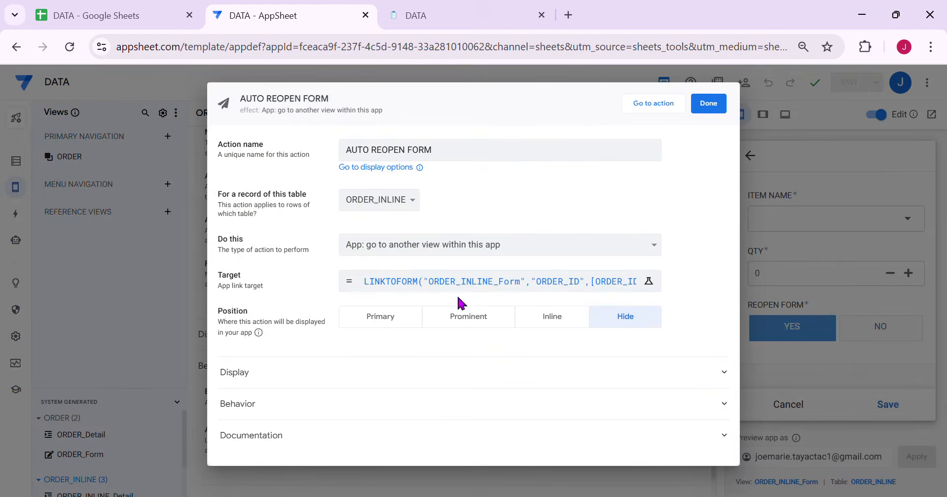
Start the action's target expression with IF([REOPEN FORM]="YES", so that the existing LINKTOFORM call becomes the value if true
left_click(429, 287)
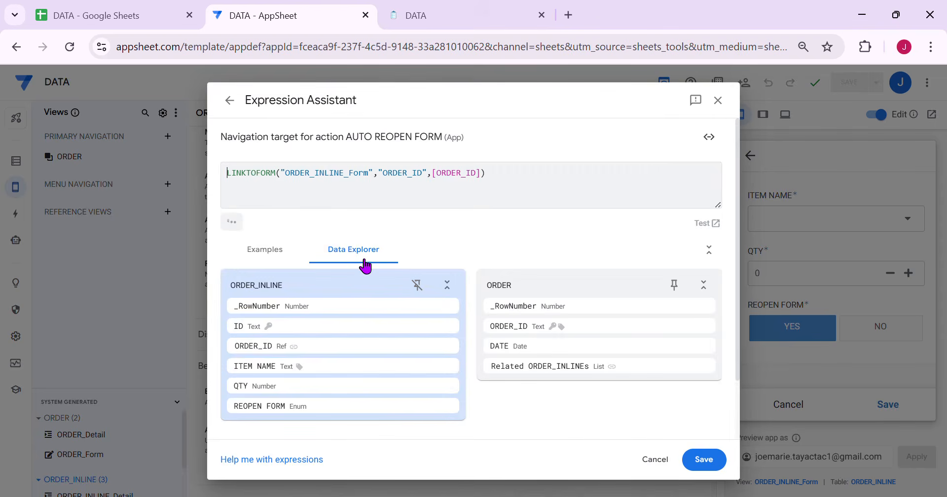
type("IF(")
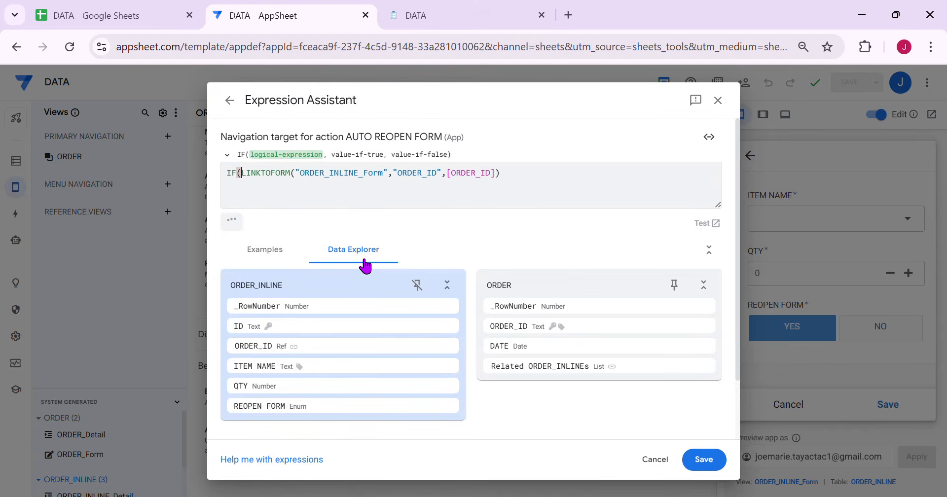
type("[")
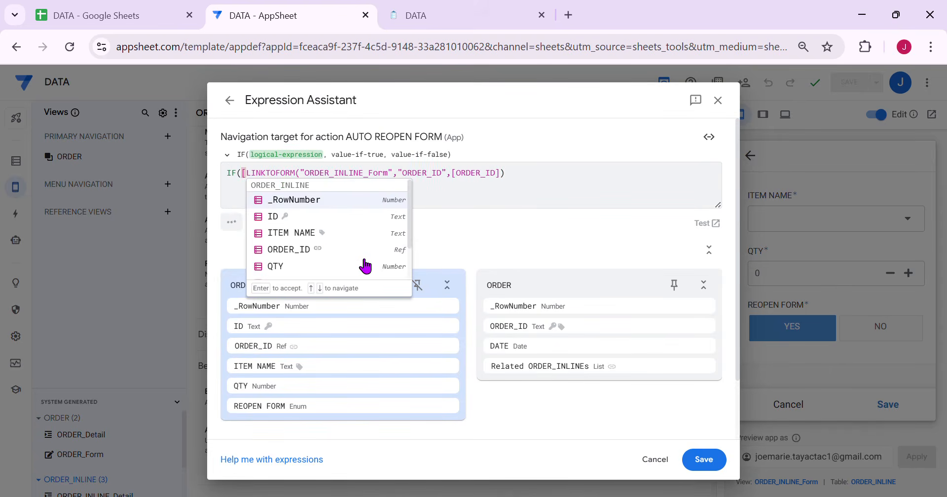
type("[RE")
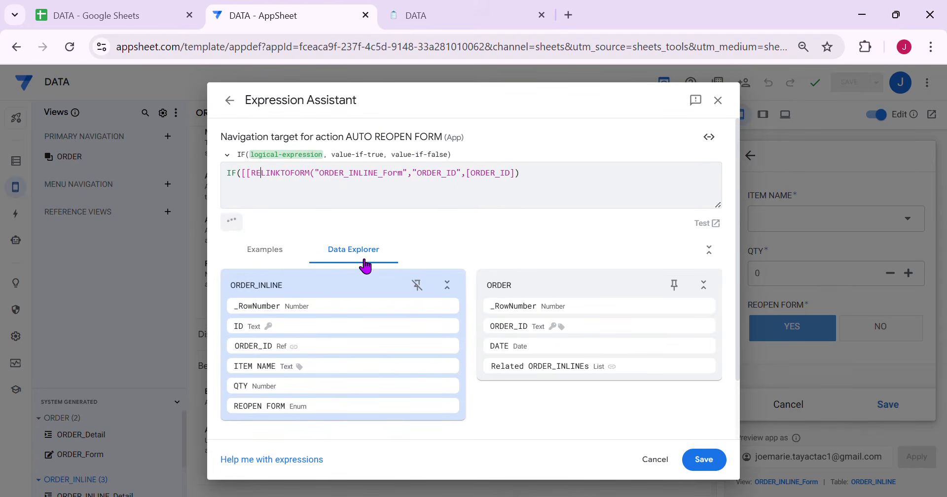
key("BackSpace")
key("BackSpace")
key("BackSpace")
type("RE")
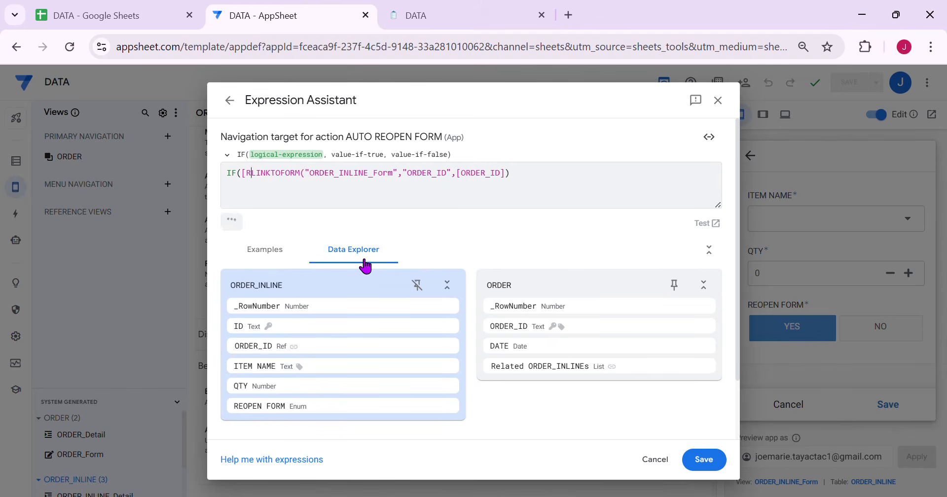
key("Return")
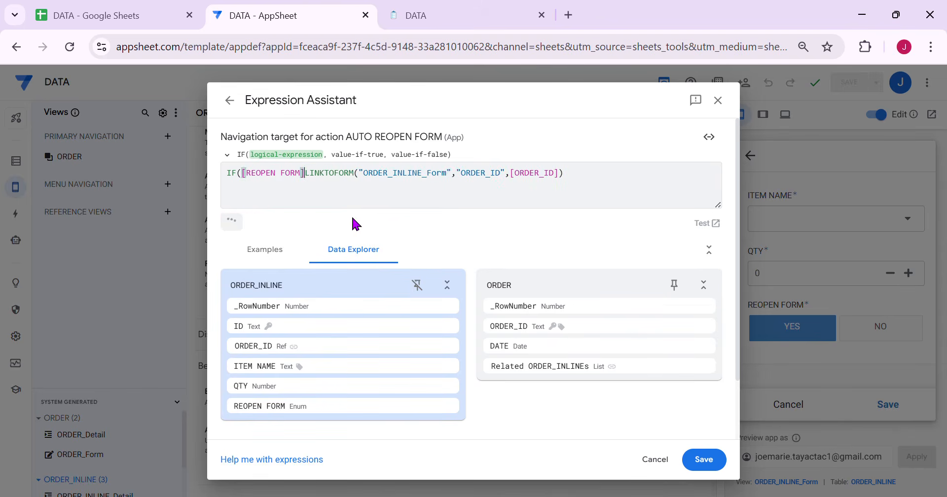
type("=\"\"")
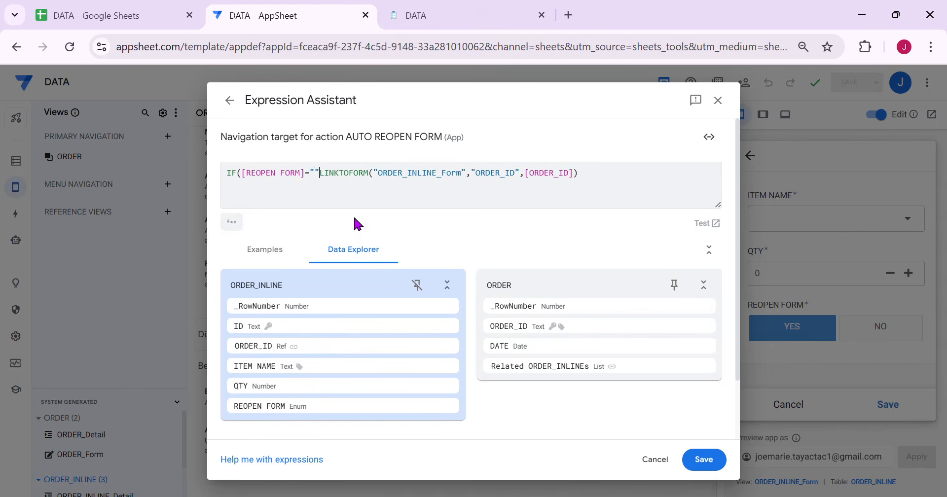
type("Y")
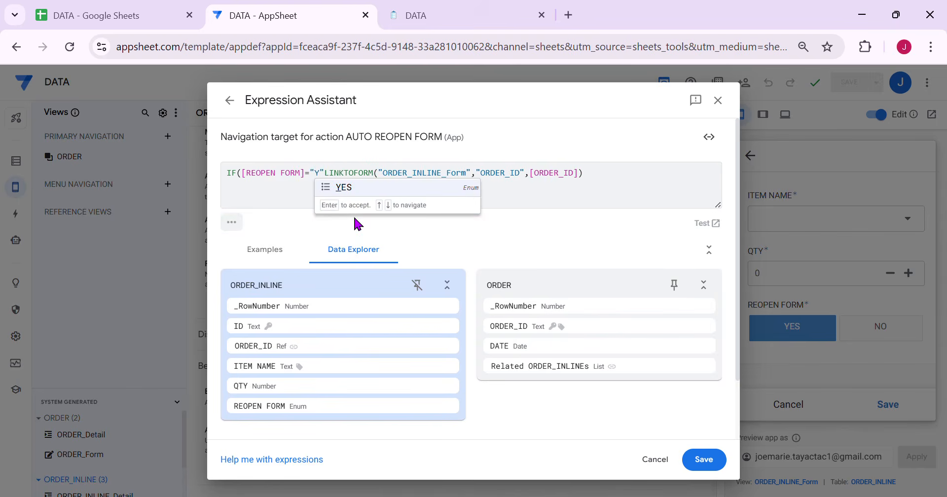
key("Return")
type(",")
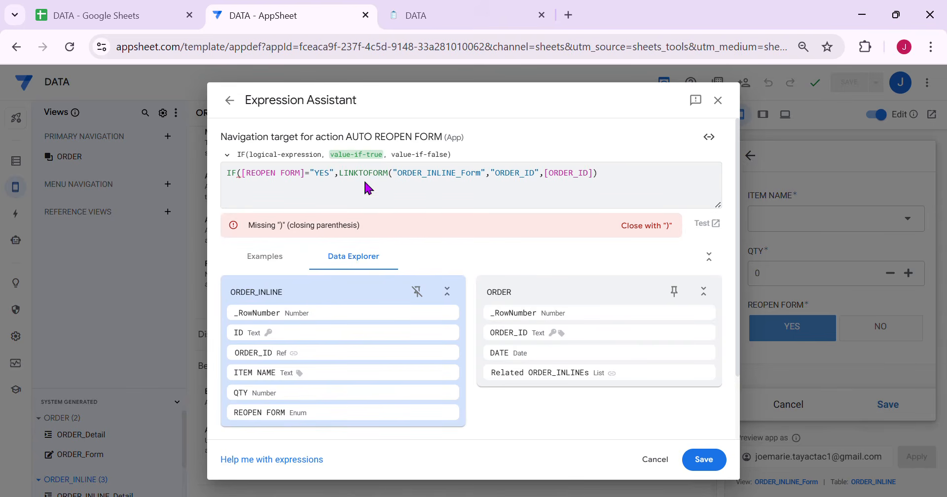
Add LINKTOFILTEREDVIEW with the "ORDER_Detail" view as the IF expression's value if false
left_click_drag(354, 184, 572, 191)
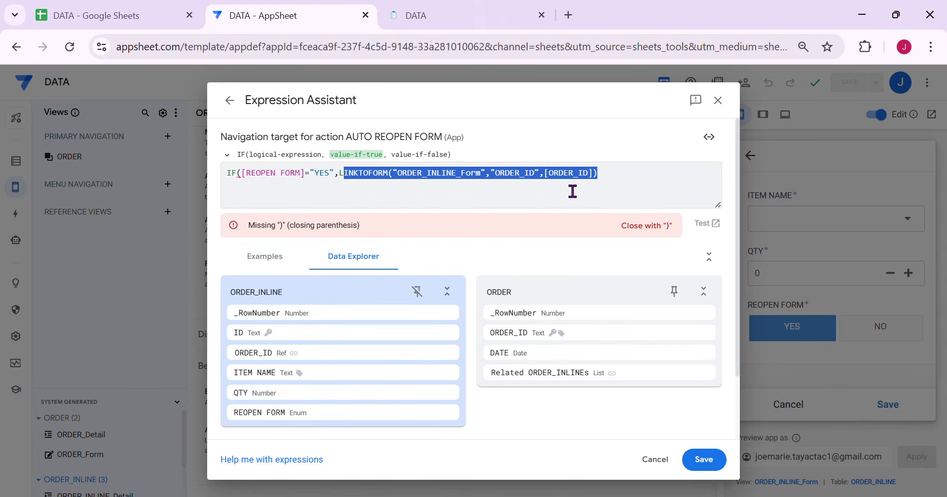
left_click(615, 183)
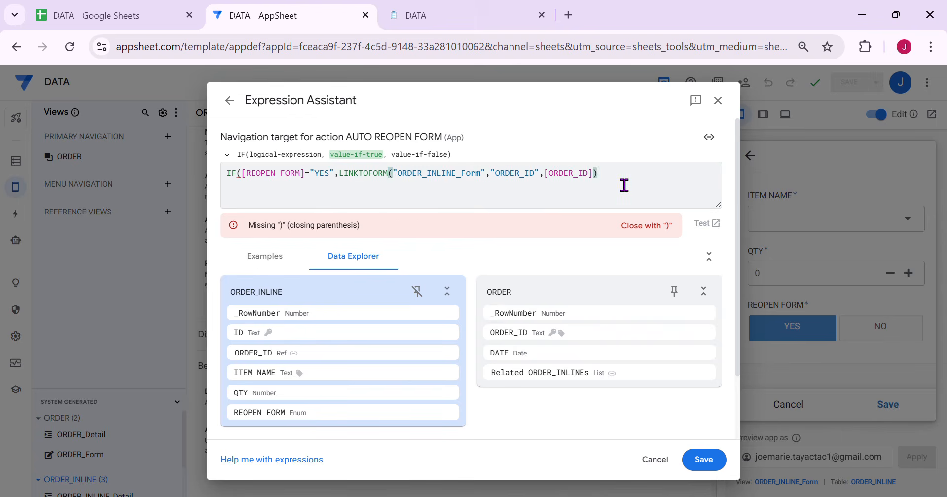
type(",")
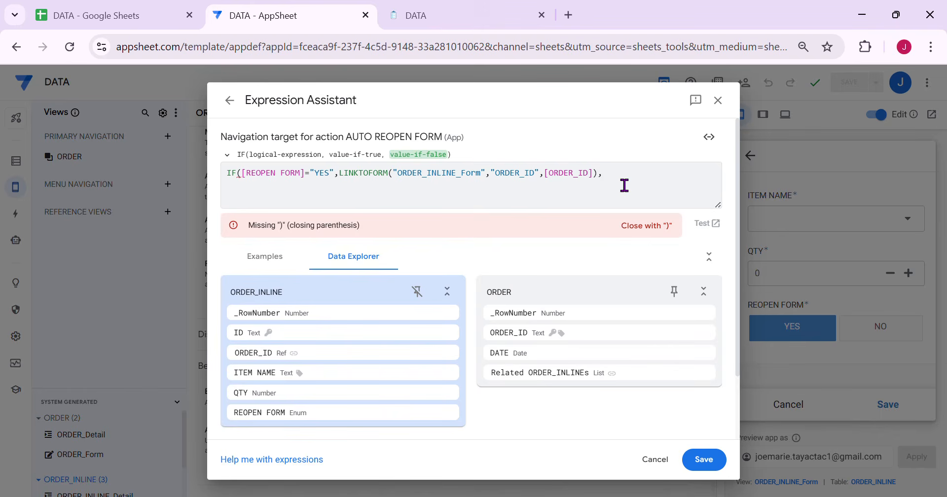
type("LI")
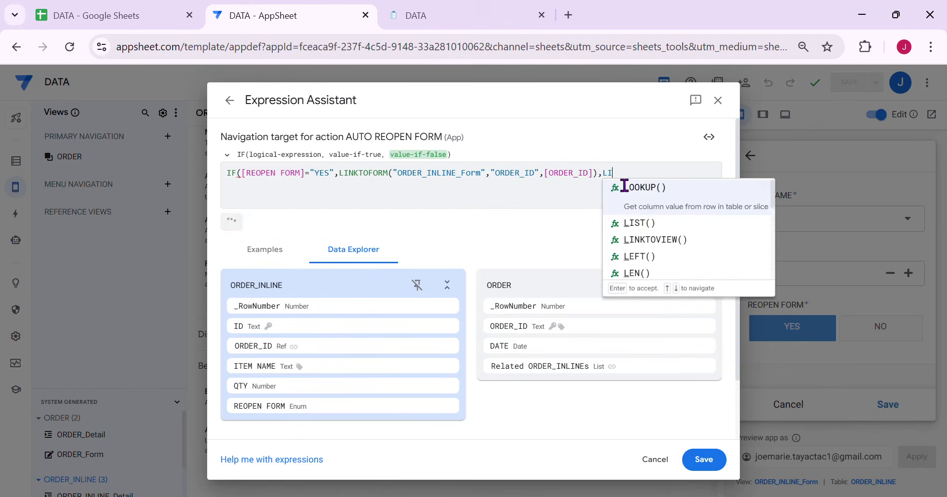
left_click(708, 275)
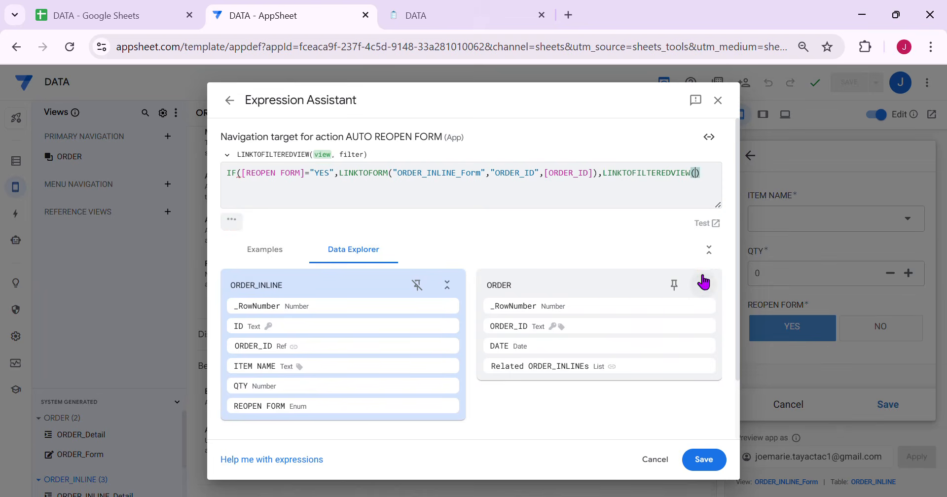
type("\",\"ORD")
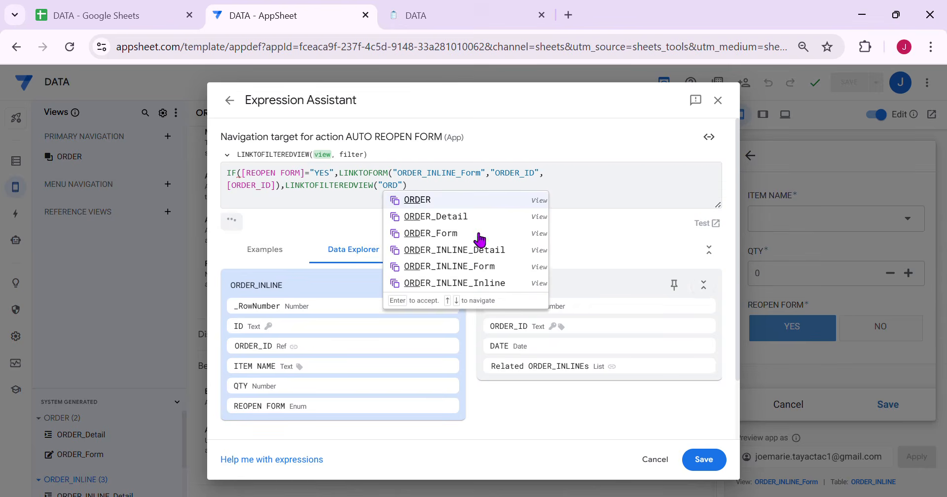
left_click(464, 217)
type(",")
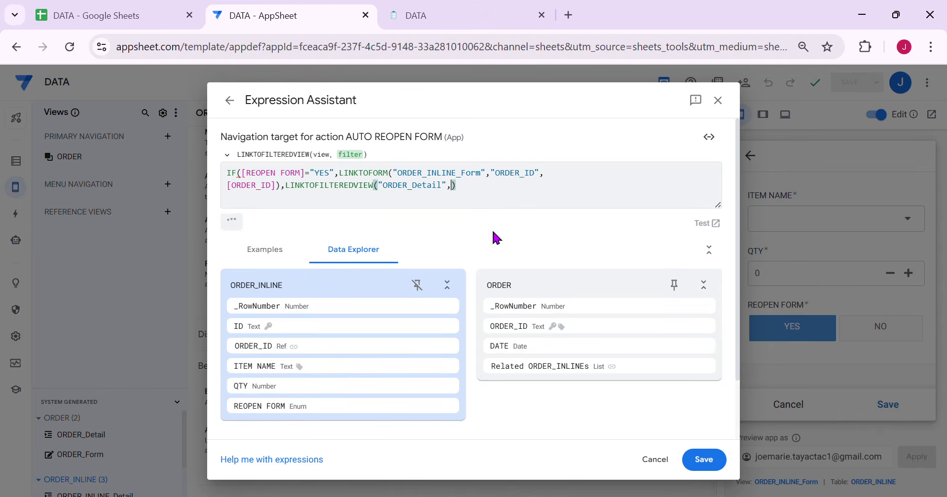
Complete the filtered view link with the filter [ORDER_ID]=[_THISROW].[ORDER_ID], and close the IF expression
type("[O")
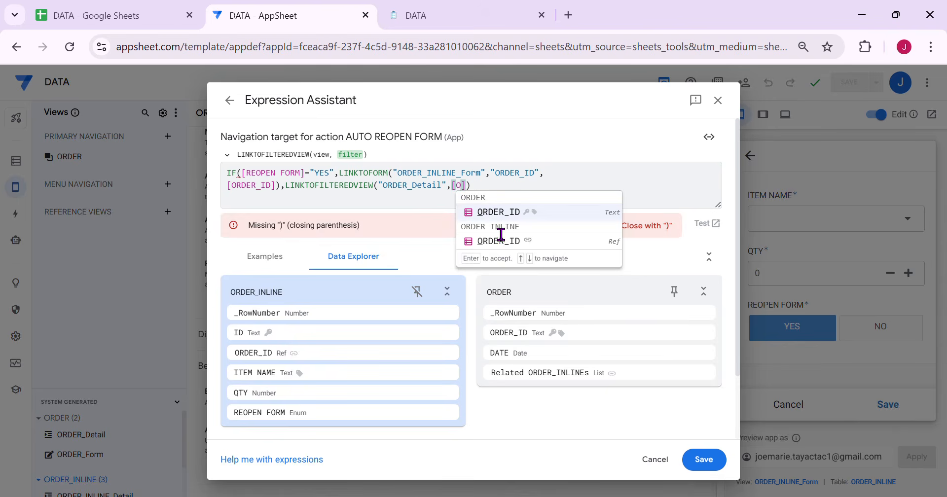
left_click(517, 214)
type("=[_")
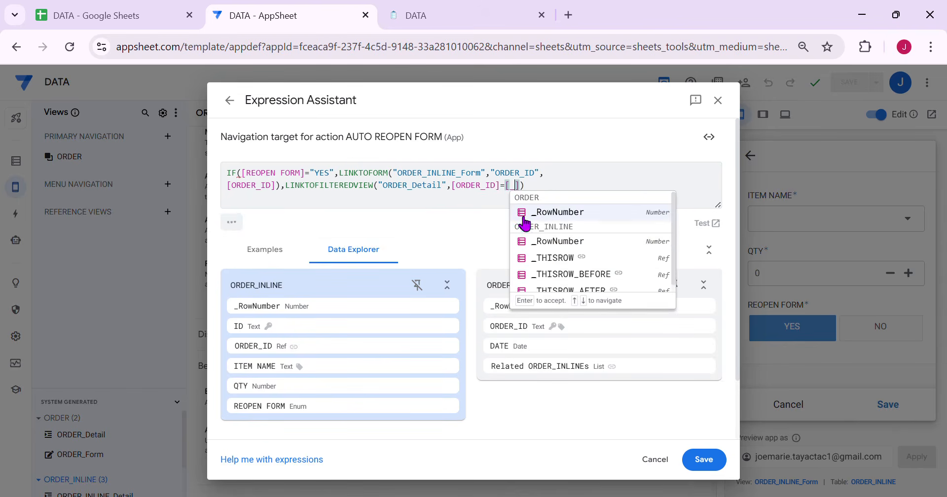
left_click(569, 259)
type("].[O")
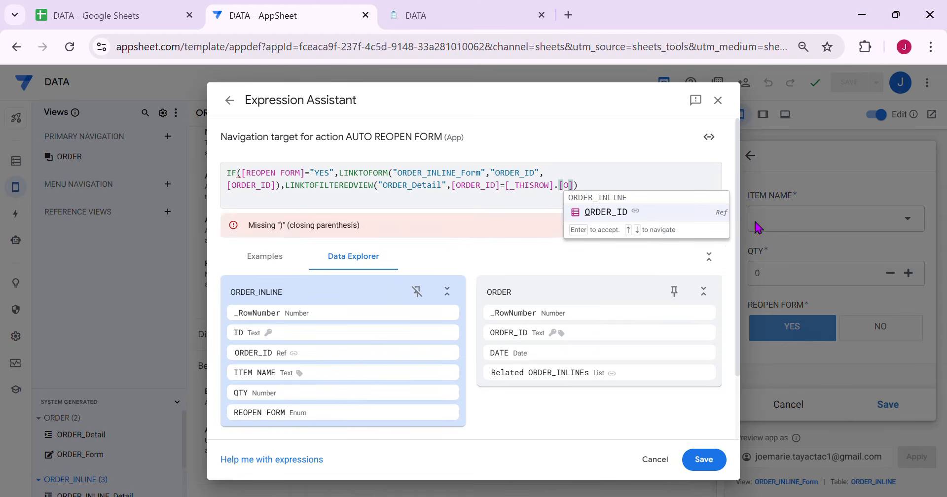
left_click(613, 211)
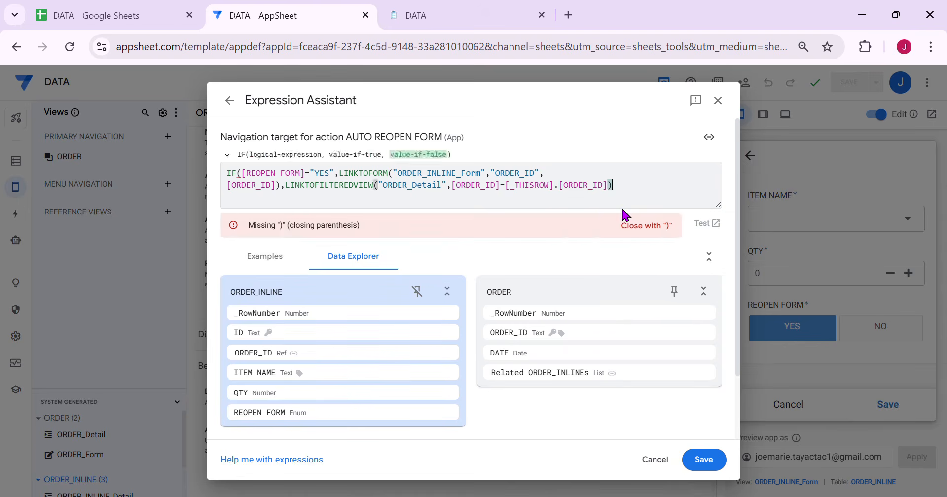
type(")")
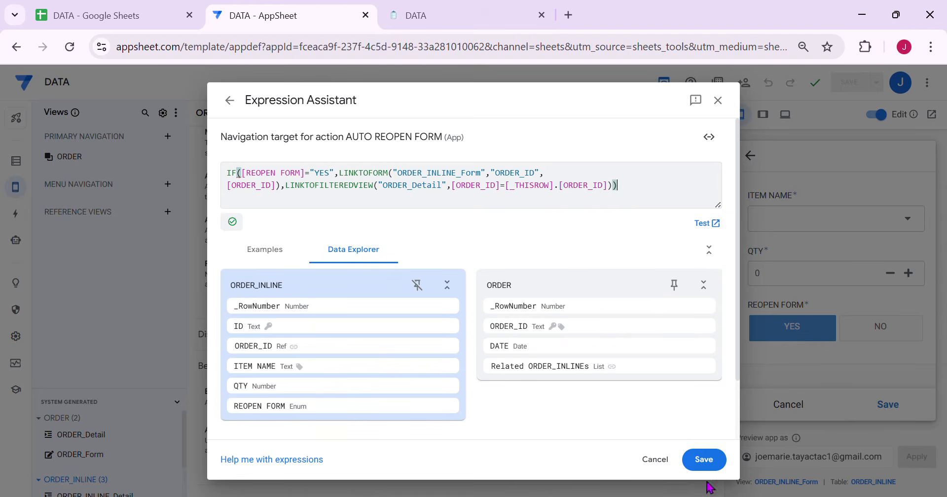
Save the target expression, finish editing the AUTO REOPEN FORM action, and save the app
left_click(704, 459)
left_click(713, 106)
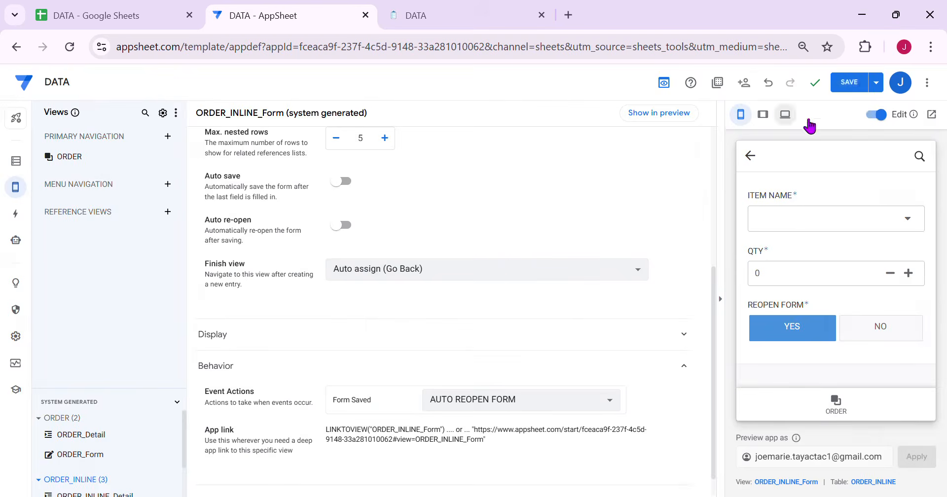
left_click(856, 88)
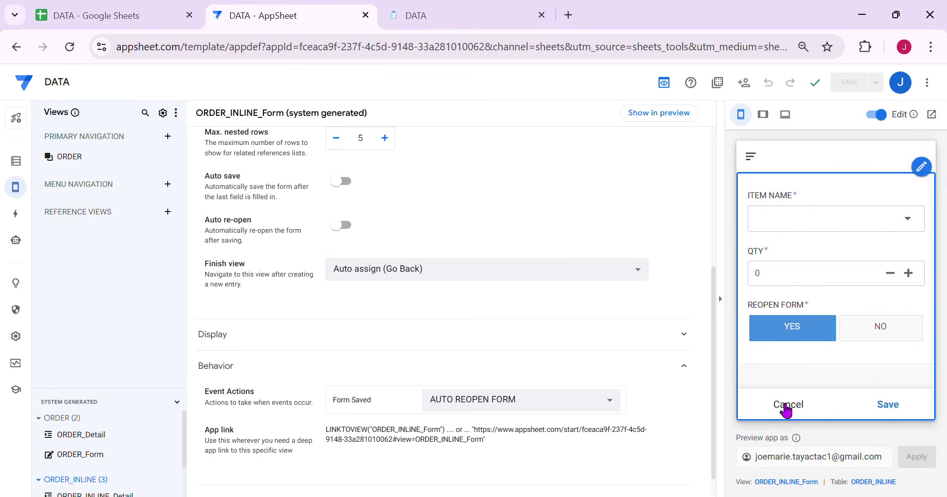
Cancel the open line item form in the app preview, and save a new order dated Dec 3, 2025
left_click(786, 407)
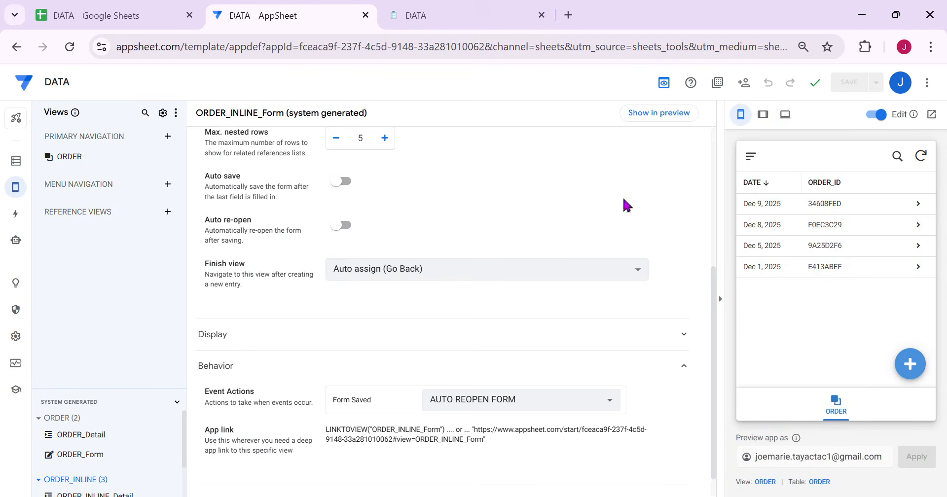
left_click(911, 363)
left_click(913, 273)
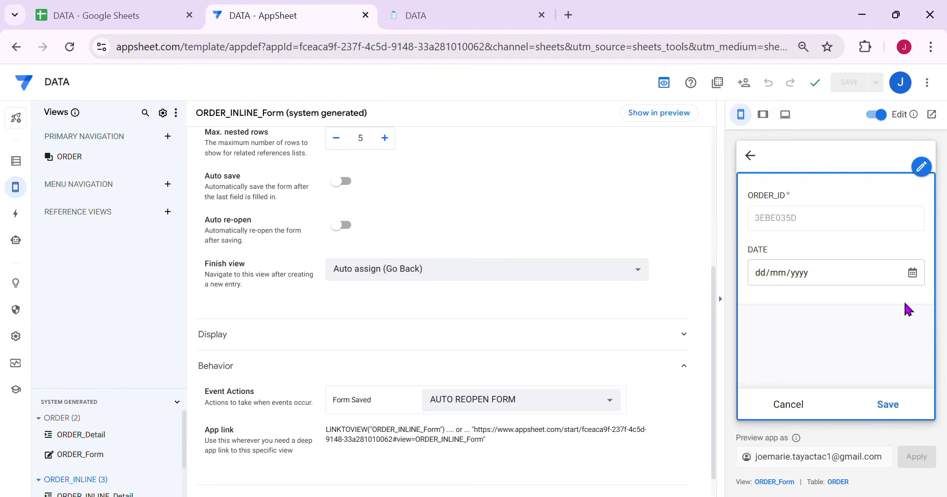
left_click(846, 389)
left_click(888, 405)
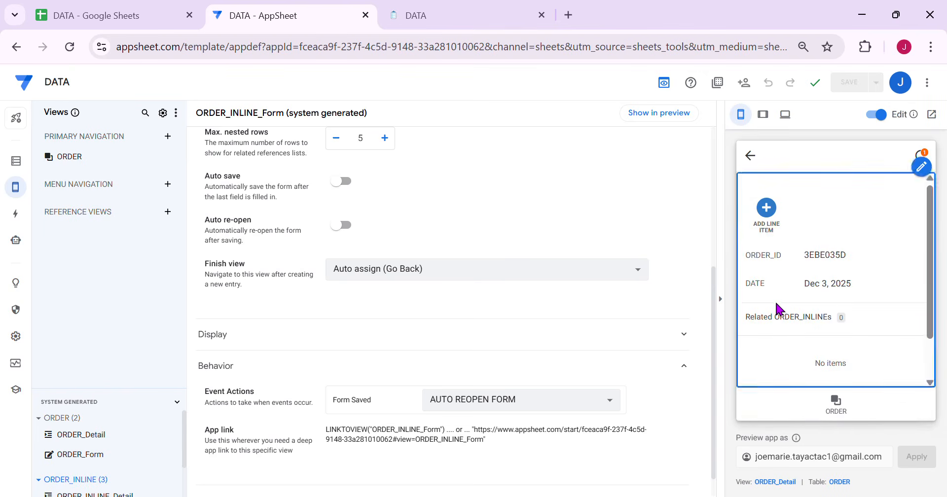
Add a line item to the new order with ITEM1 and quantity 3, and save it with REOPEN FORM on YES
left_click(769, 217)
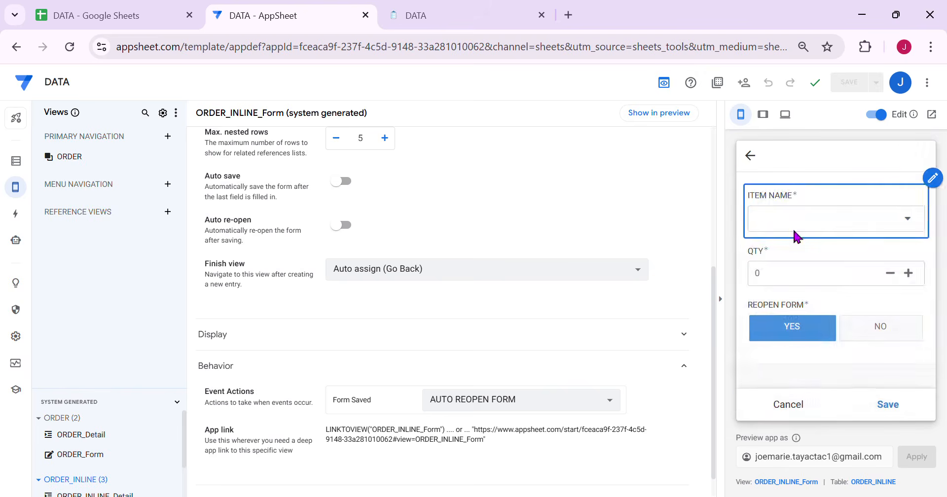
left_click(793, 221)
left_click(794, 214)
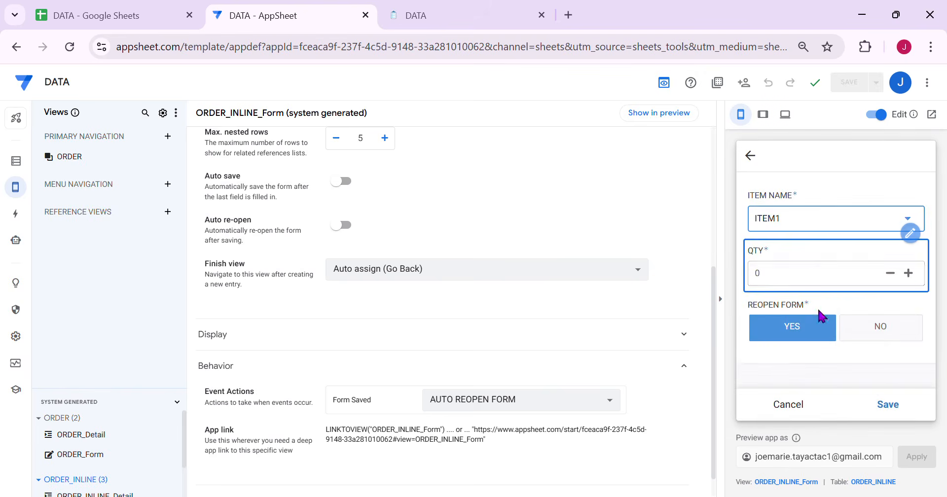
left_click(909, 273)
left_click(909, 273)
left_click(908, 273)
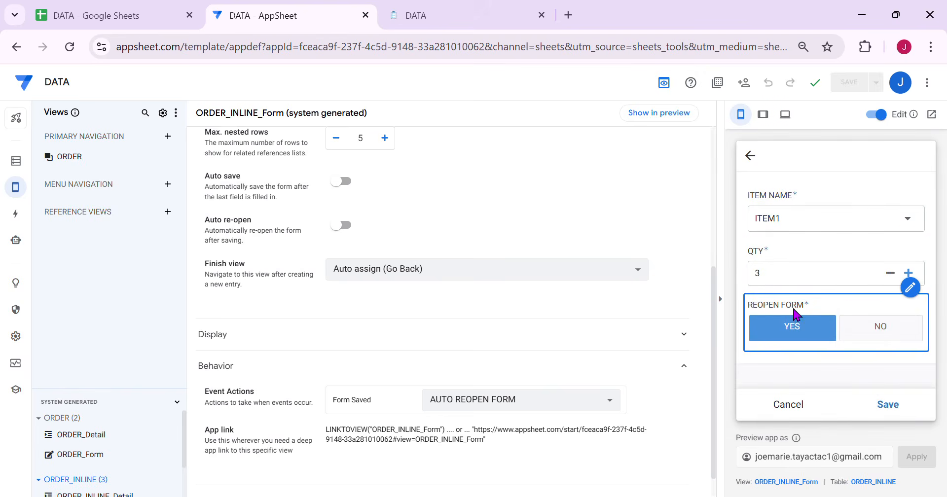
left_click(894, 406)
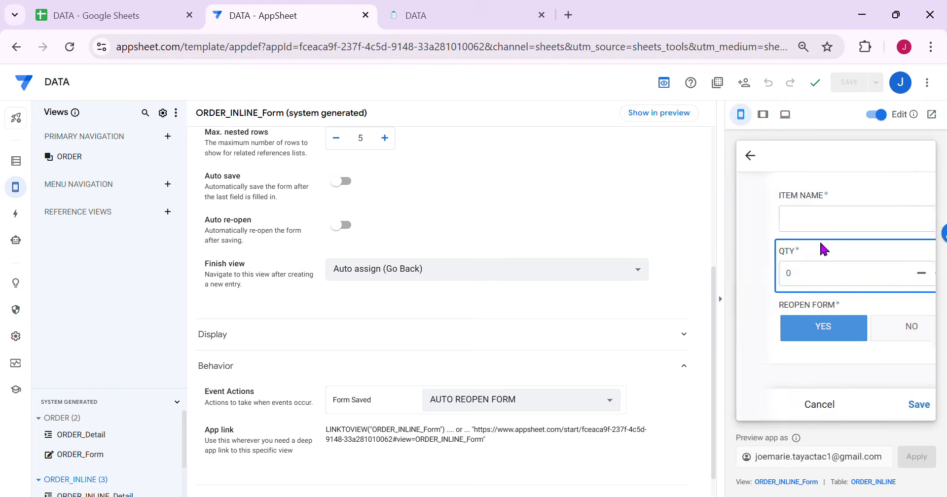
Save a second line item in the reopened form with ITEM2, quantity 3 and REOPEN FORM on YES
left_click(815, 220)
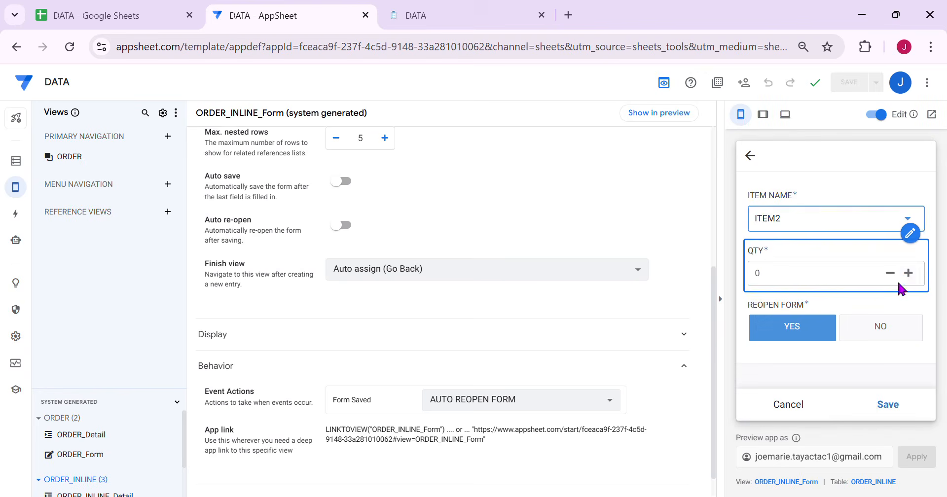
left_click(908, 273)
left_click(908, 272)
left_click(909, 273)
left_click(890, 405)
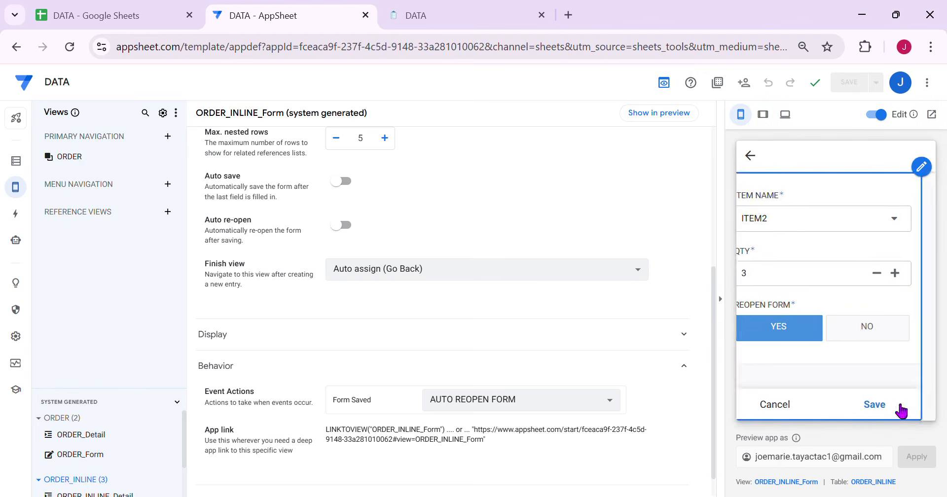
Save a third line item with ITEM3, quantity 3 and REOPEN FORM set to NO, and check the order's related line items
left_click(868, 228)
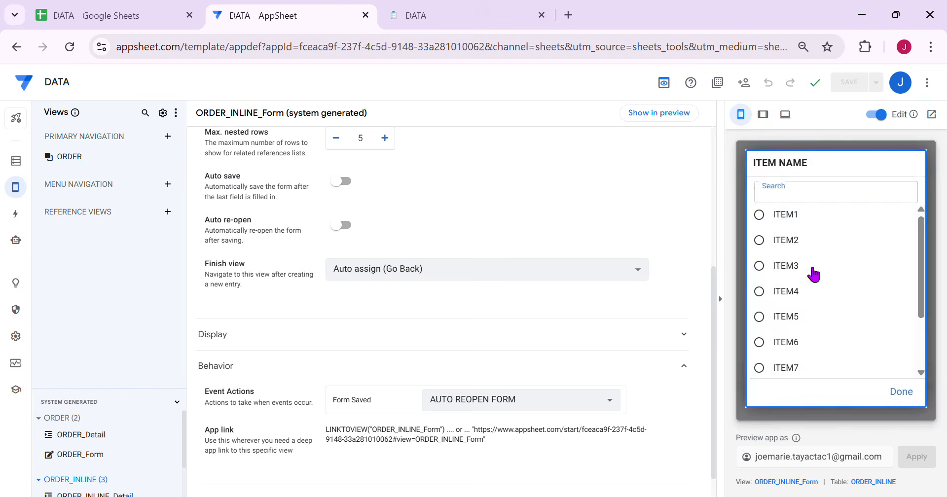
left_click(831, 264)
left_click(908, 273)
left_click(909, 273)
left_click(908, 273)
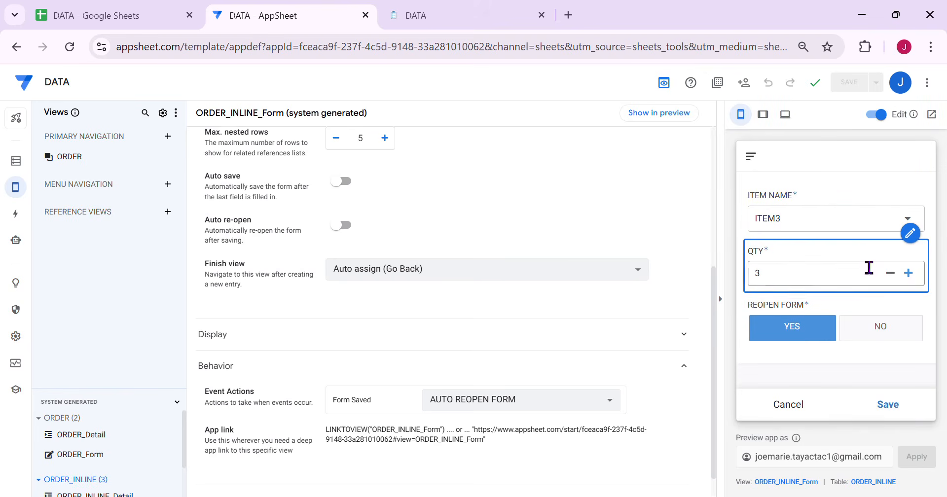
left_click(888, 343)
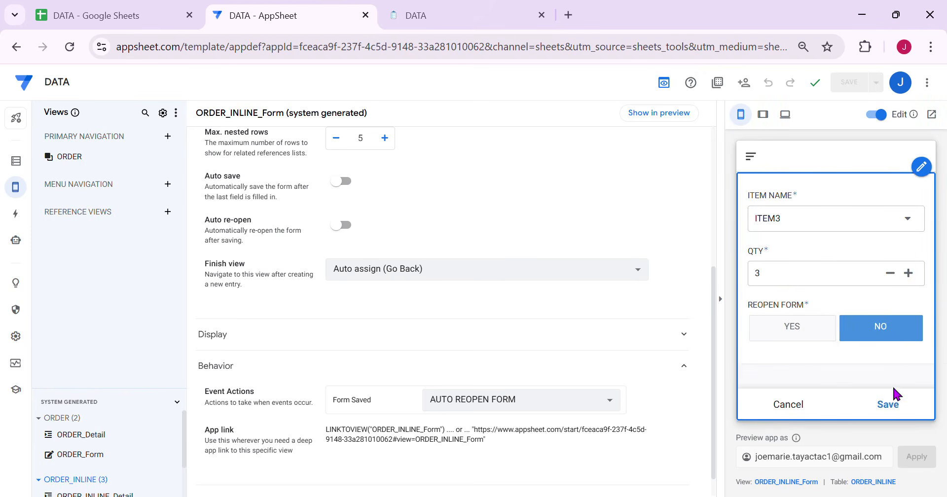
left_click(891, 404)
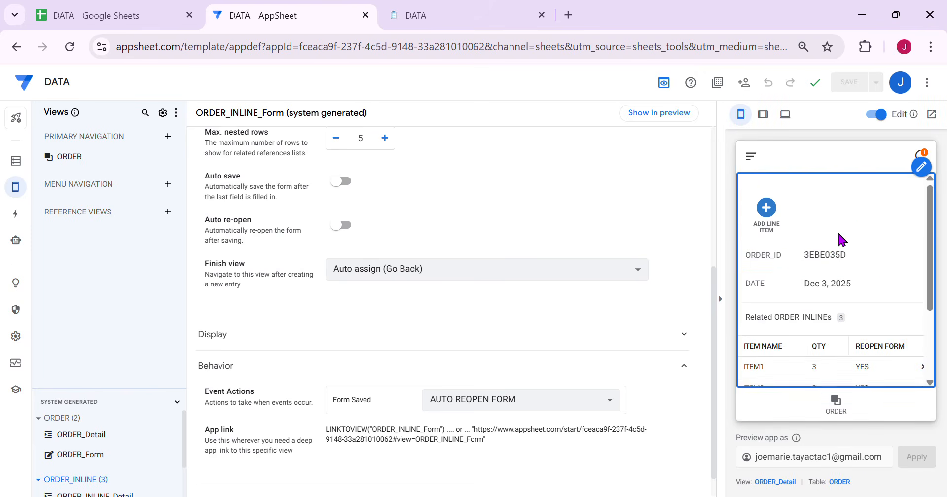
scroll(851, 197, "down", 2)
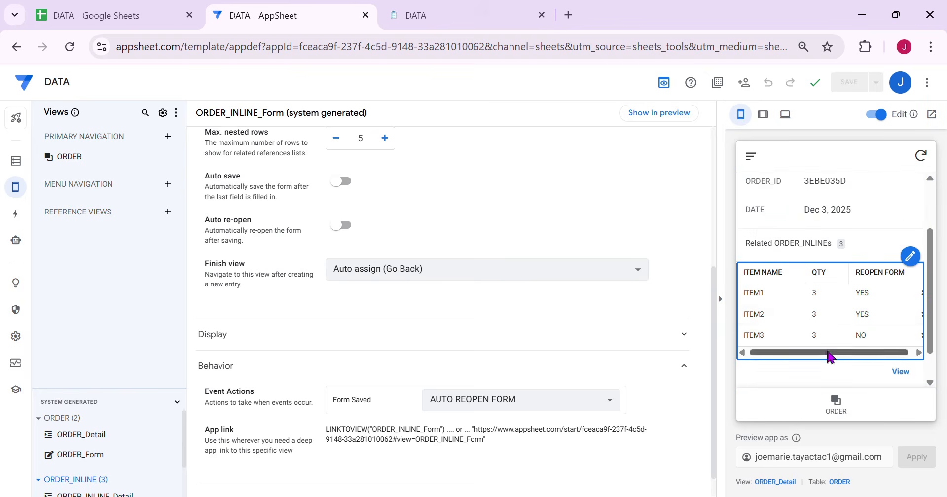
scroll(820, 311, "up", 2)
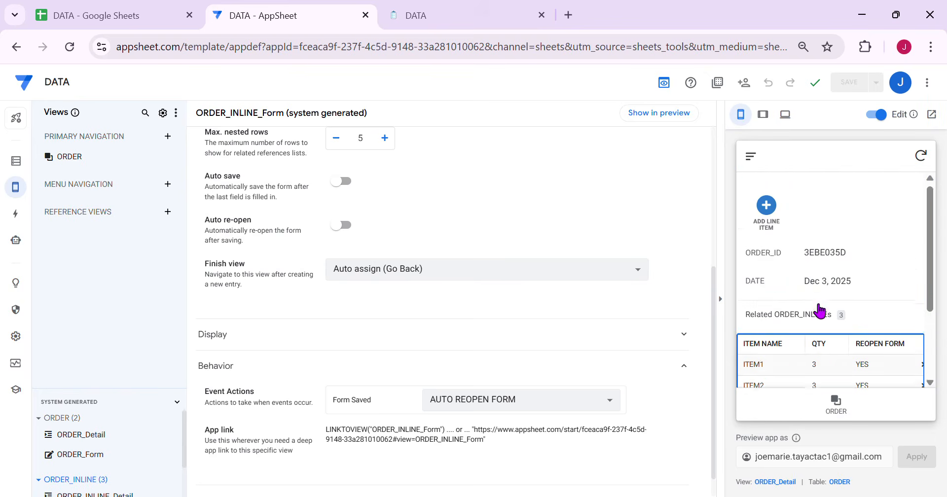
Switch to the full-page app preview in the other browser tab, reapply the preview, and save a new order dated 02/12/2025
left_click(455, 14)
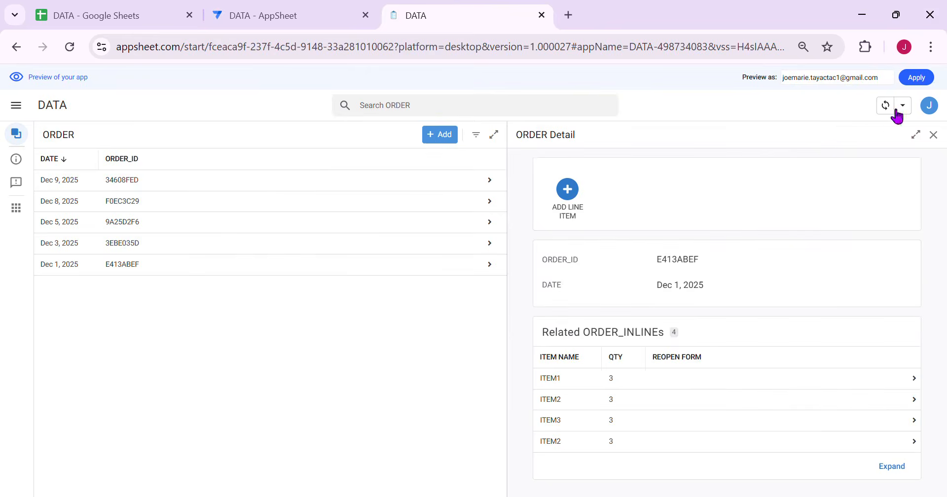
left_click(917, 78)
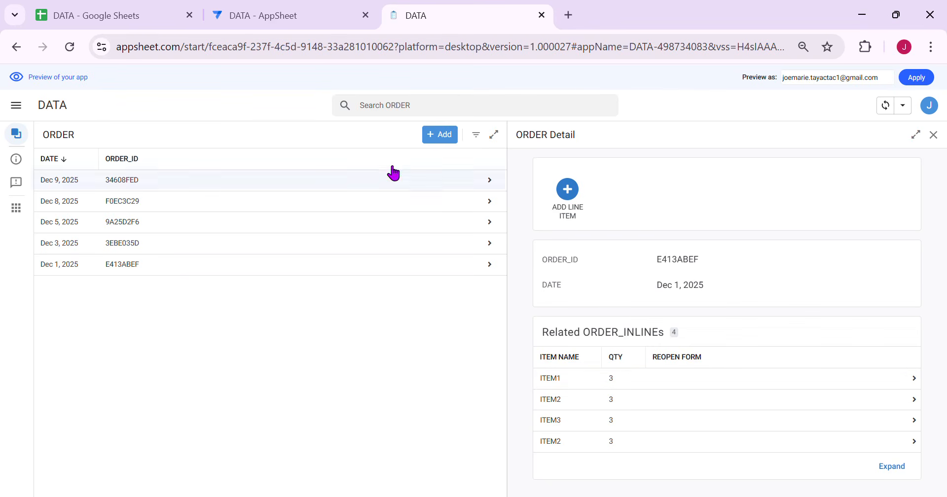
left_click(449, 141)
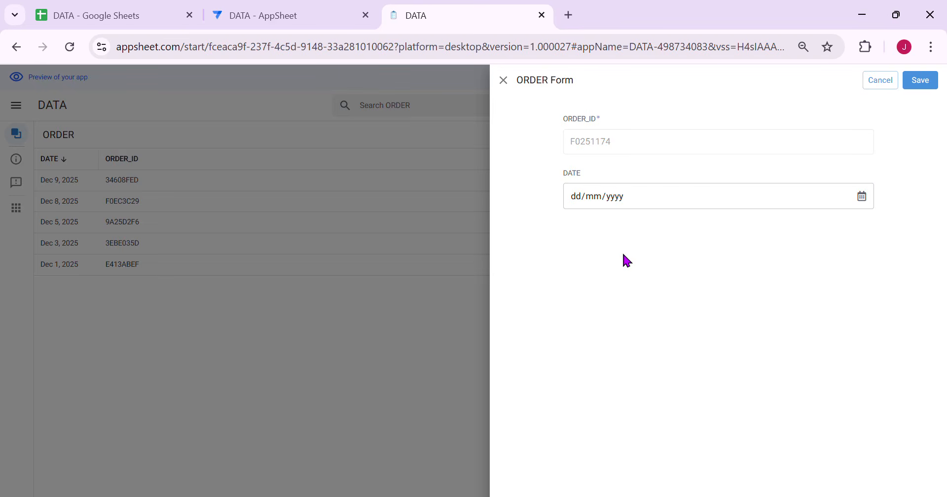
left_click(861, 197)
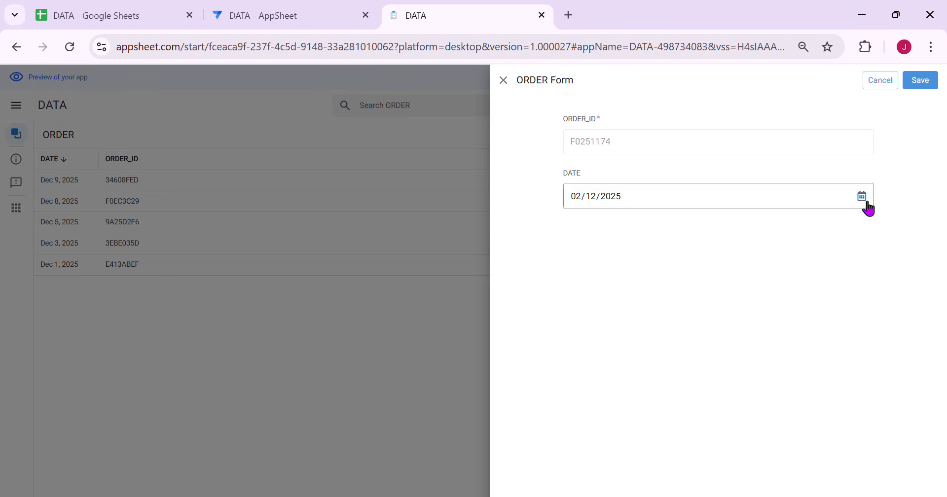
left_click(934, 83)
Add a line item to the Dec 2, 2025 order with ITEM1 and quantity 2, and save it with REOPEN FORM on YES
left_click(578, 194)
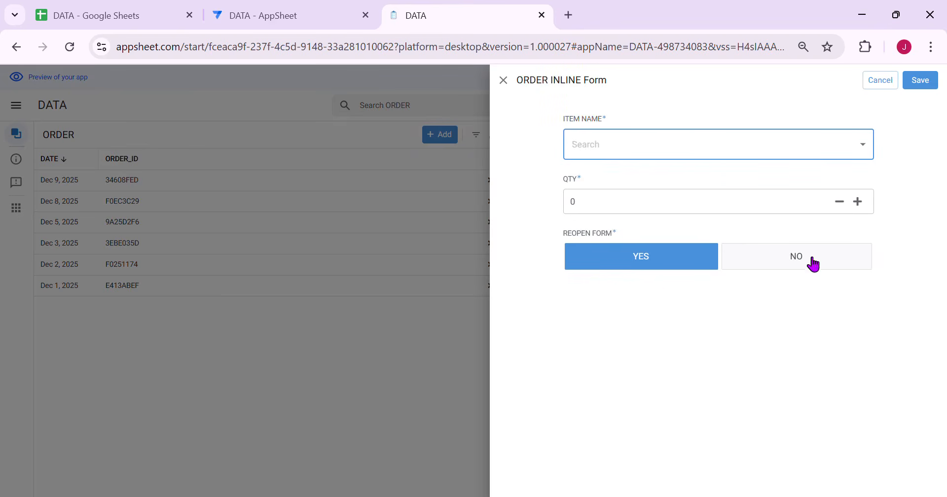
left_click(620, 162)
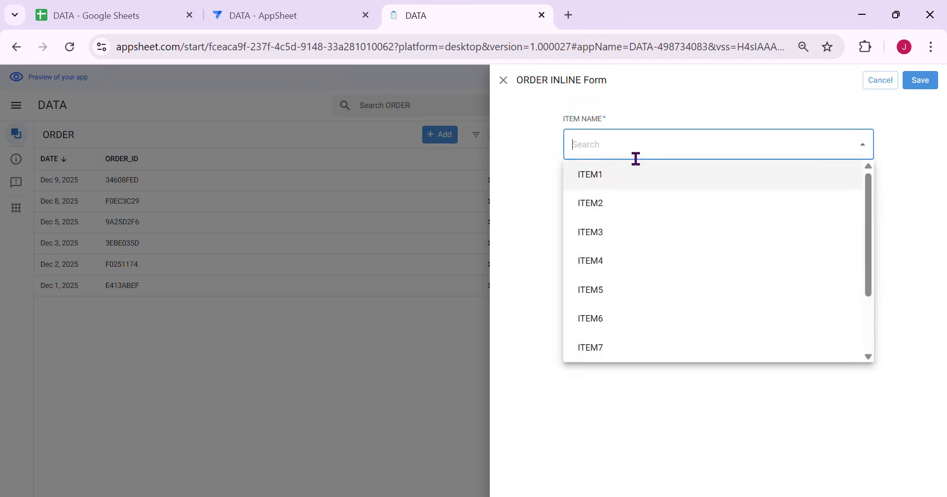
left_click(618, 185)
left_click(867, 202)
left_click(868, 202)
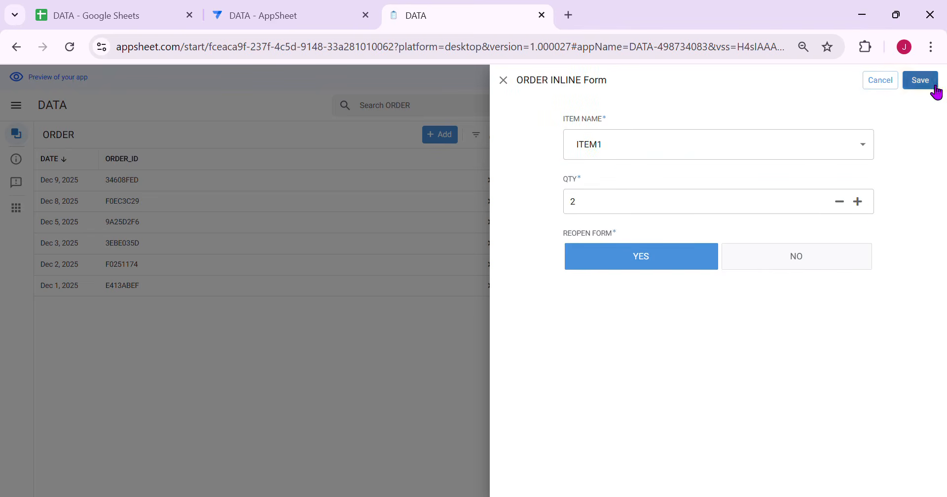
left_click(932, 85)
Save another line item in the reopened form with ITEM3, quantity 2 and REOPEN FORM on YES
left_click(725, 163)
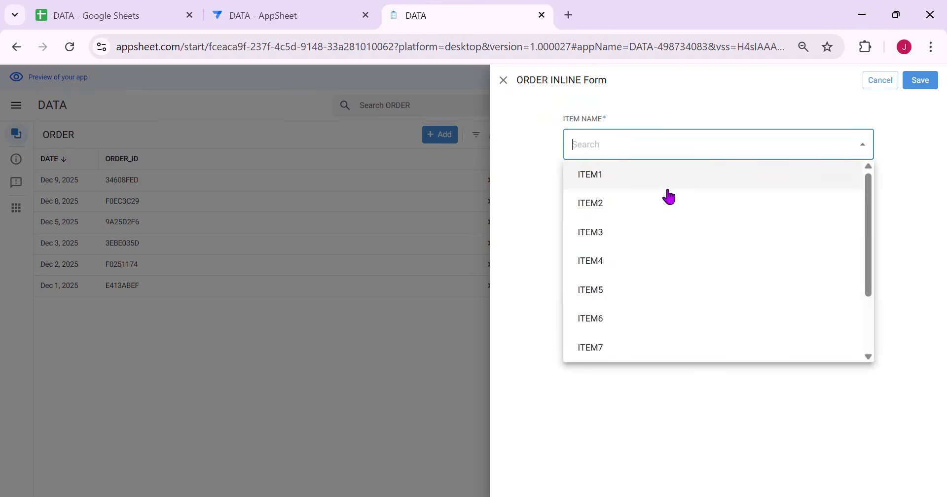
left_click(625, 233)
left_click(867, 202)
left_click(868, 202)
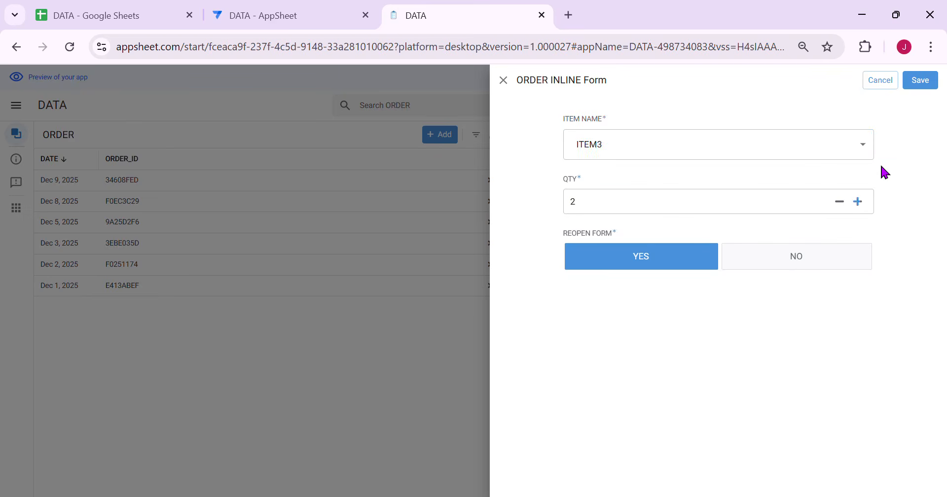
left_click(931, 83)
Enter a last line item with ITEM6 and quantity 2, set REOPEN FORM to NO, and save it
left_click(758, 161)
left_click(620, 323)
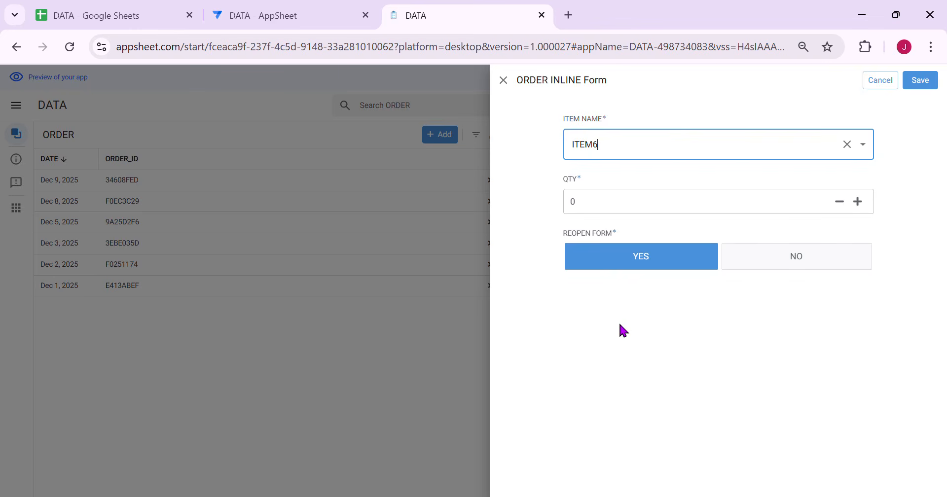
left_click(866, 204)
left_click(866, 204)
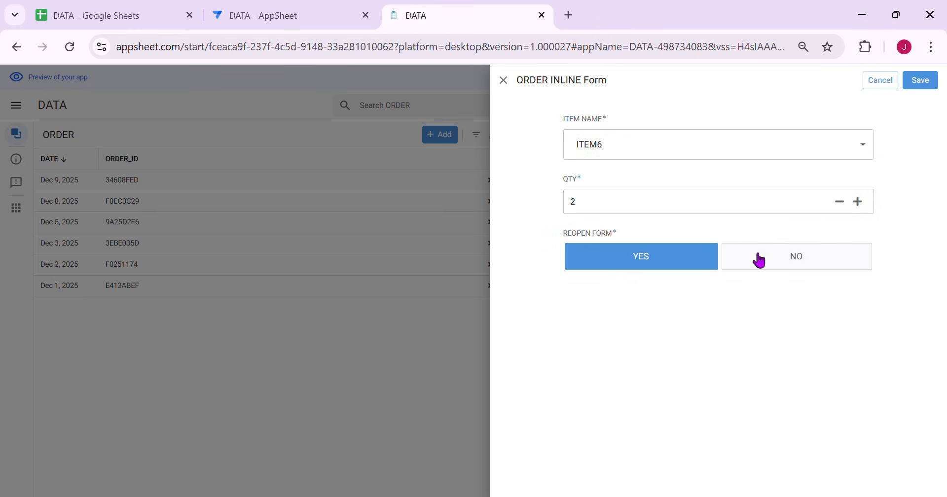
left_click(792, 265)
left_click(933, 83)
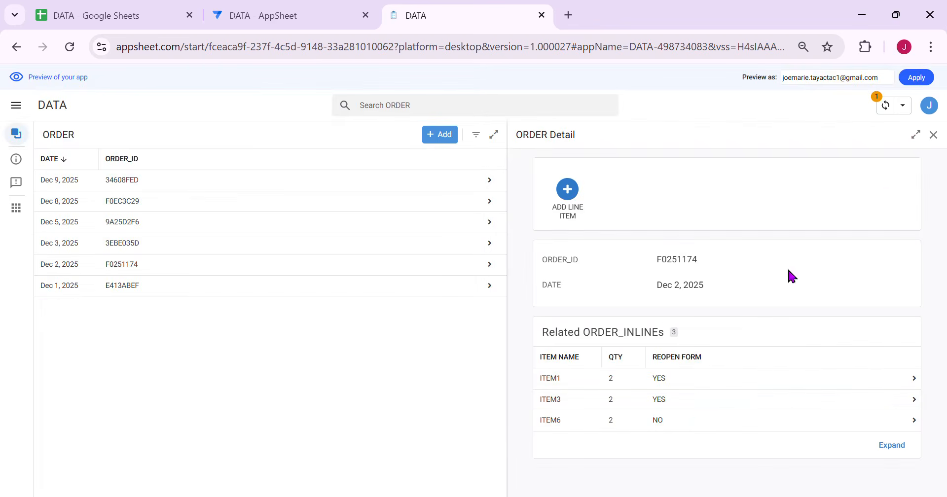